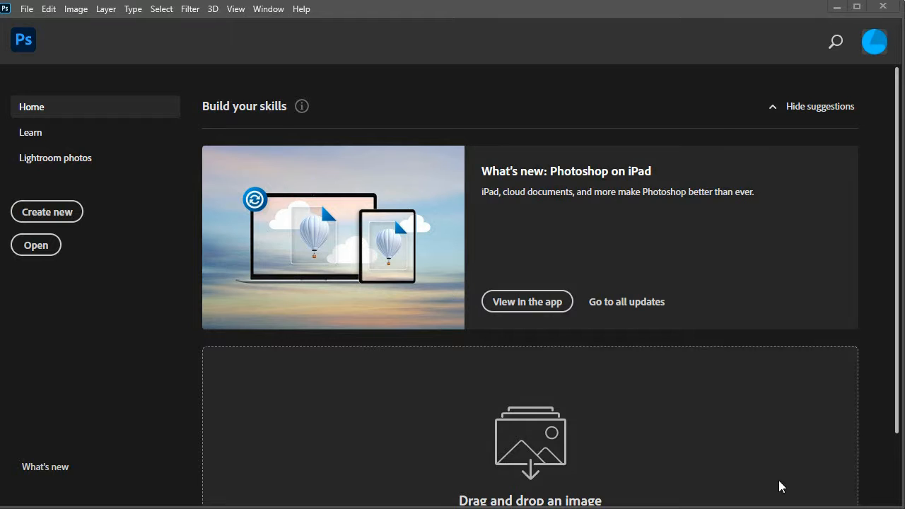
# - Open basic2_1.jpg from the basic example folder inside photoshop source in the desktop's 2강 folder
pyautogui.click(35, 252)
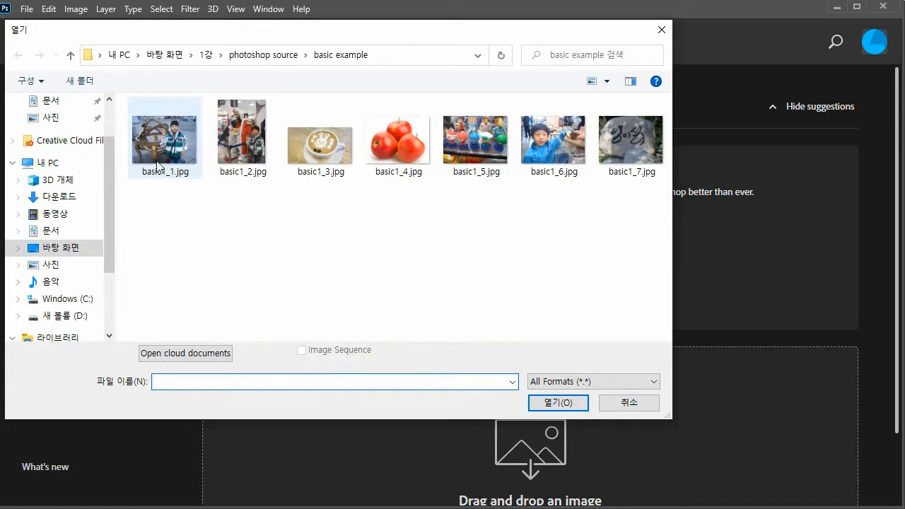
pyautogui.click(169, 55)
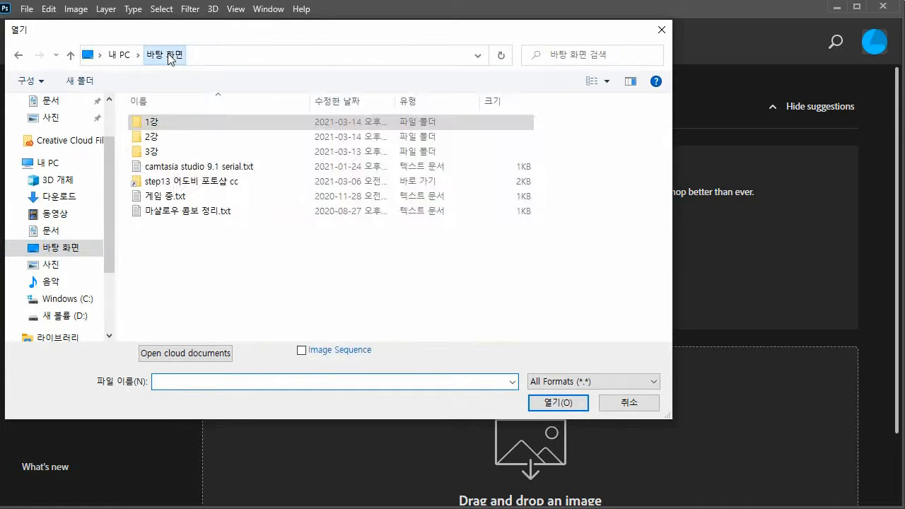
pyautogui.doubleClick(151, 136)
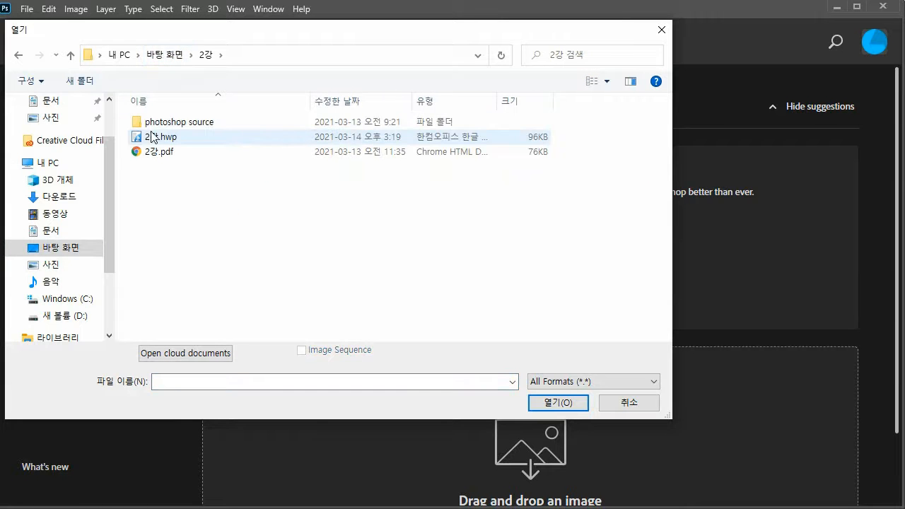
pyautogui.click(152, 125)
pyautogui.doubleClick(152, 125)
pyautogui.doubleClick(150, 125)
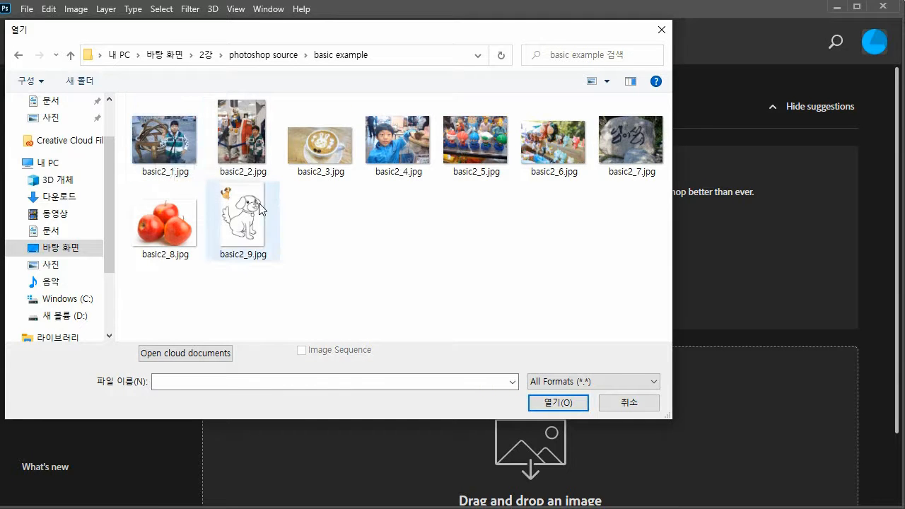
pyautogui.click(169, 148)
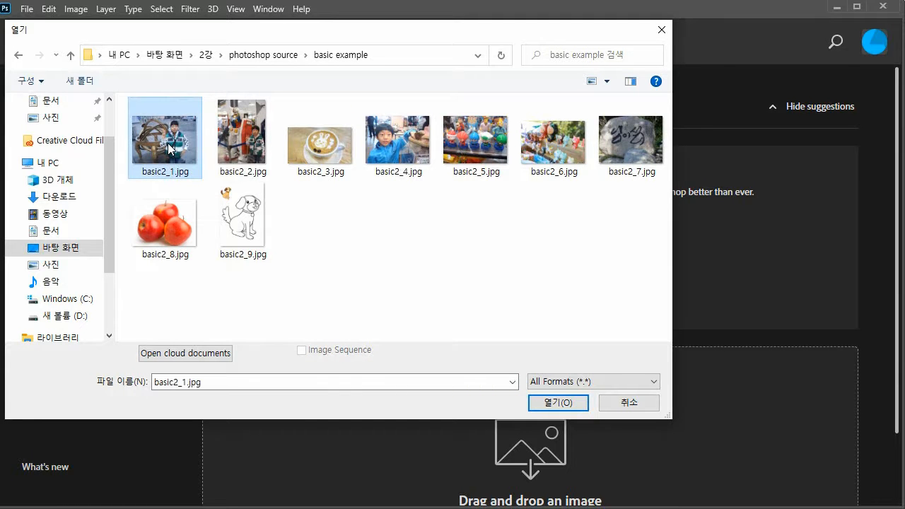
pyautogui.doubleClick(170, 148)
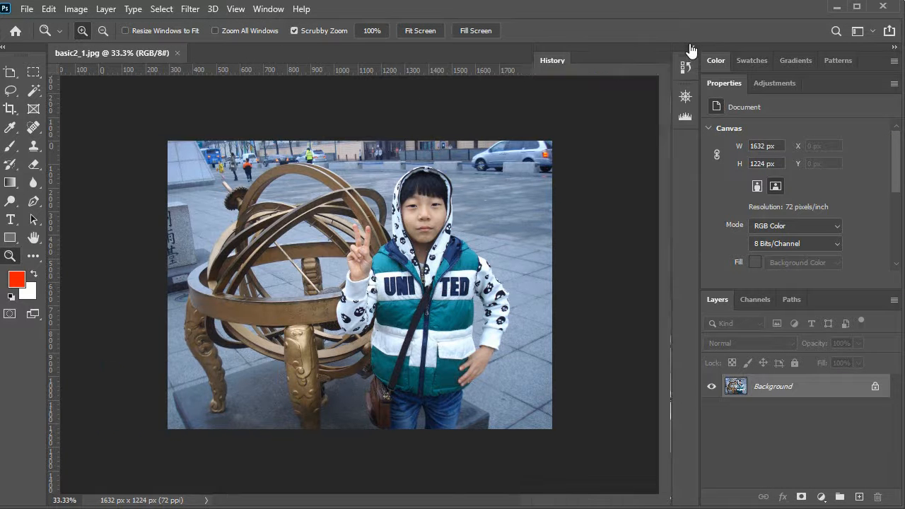
# - Collapse the expanded History panel and close the basic2_1.jpg document
pyautogui.click(691, 48)
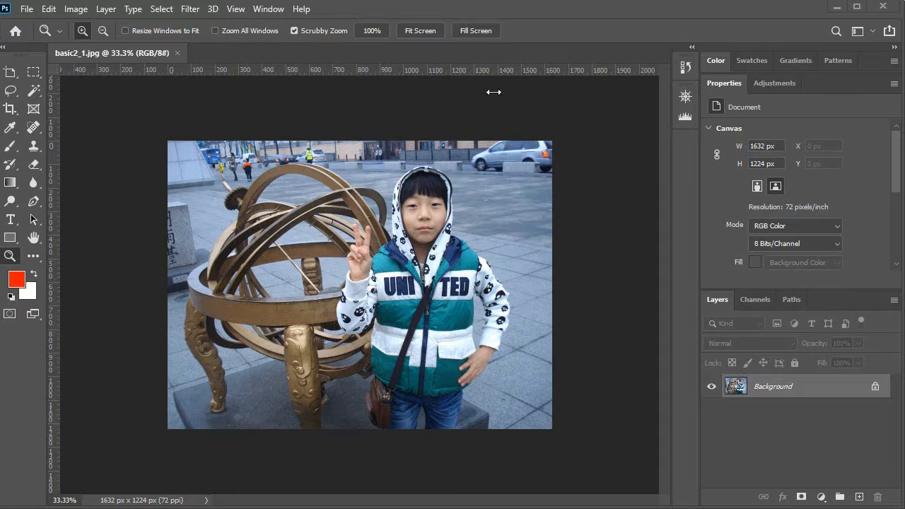
pyautogui.click(177, 53)
# - Open the eight images basic2_1.jpg through basic2_8.jpg together from the basic example folder
pyautogui.click(35, 248)
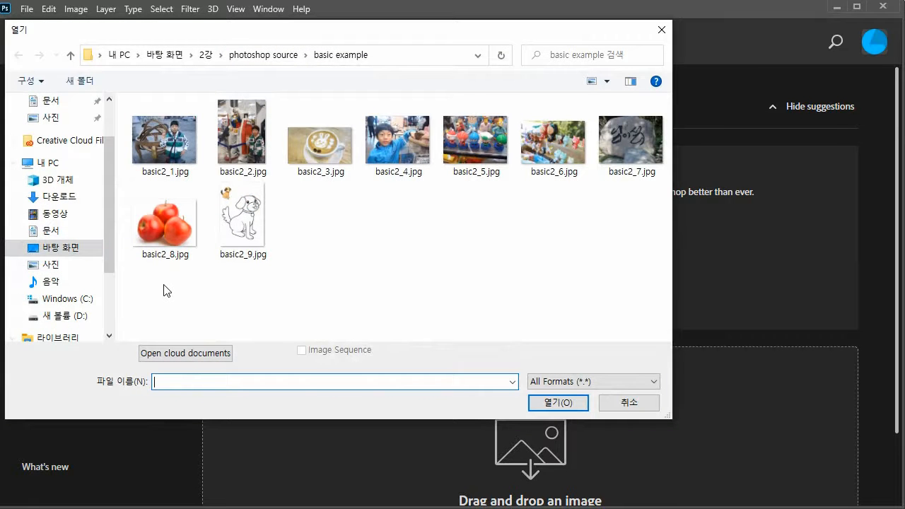
pyautogui.click(174, 150)
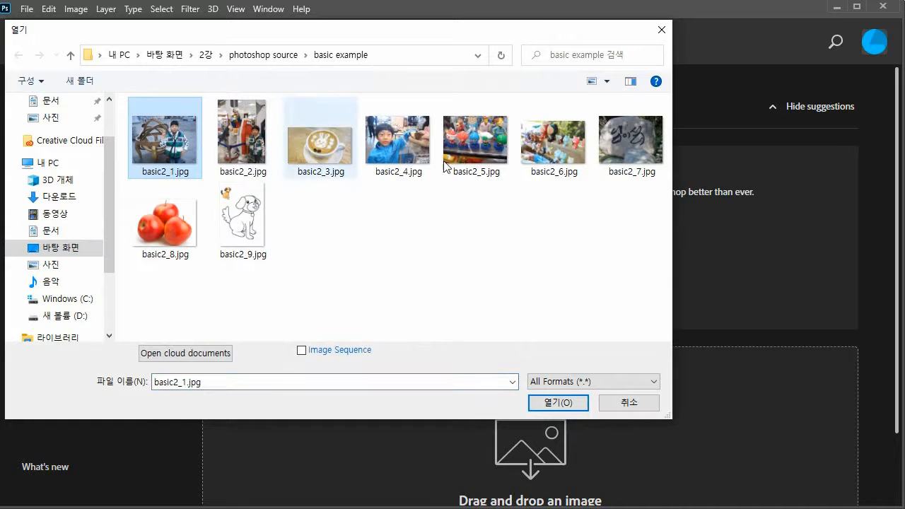
pyautogui.keyDown('shift'); pyautogui.click(556, 149); pyautogui.keyUp('shift')
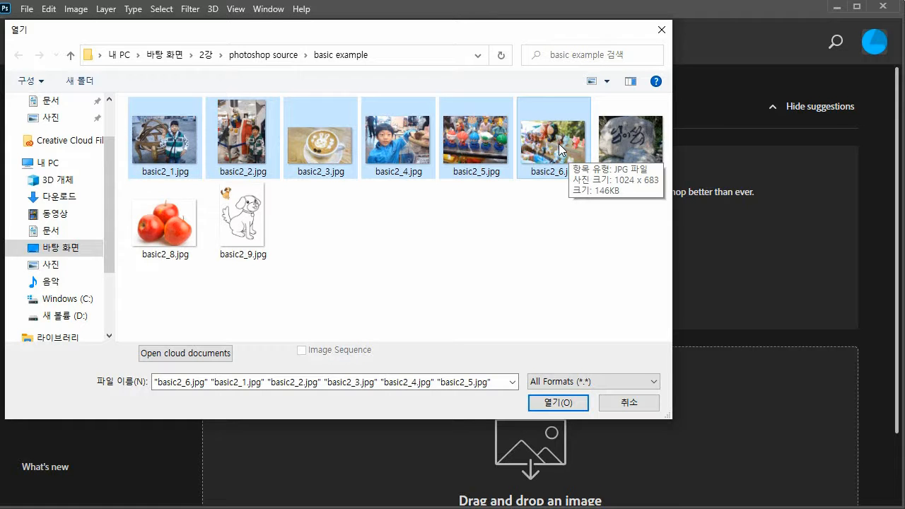
pyautogui.keyDown('shift'); pyautogui.click(627, 144); pyautogui.keyUp('shift')
pyautogui.keyDown('shift'); pyautogui.click(166, 226); pyautogui.keyUp('shift')
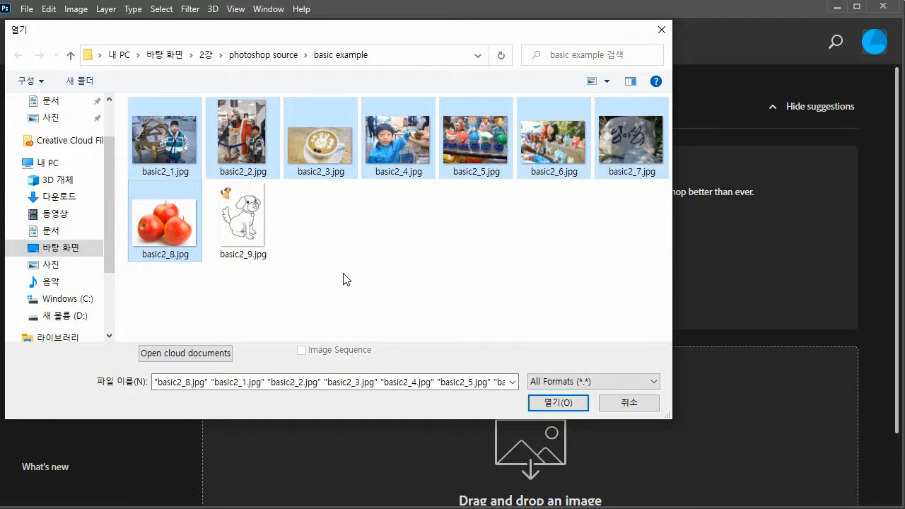
pyautogui.click(557, 403)
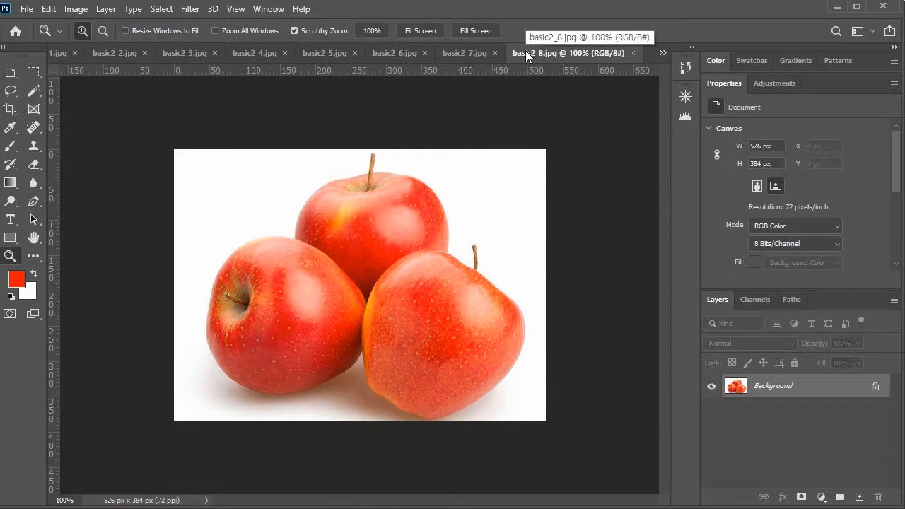
# - View the list of open documents, and look in File Explorer for the basic example folder inside 2강's photoshop source folder
pyautogui.click(663, 52)
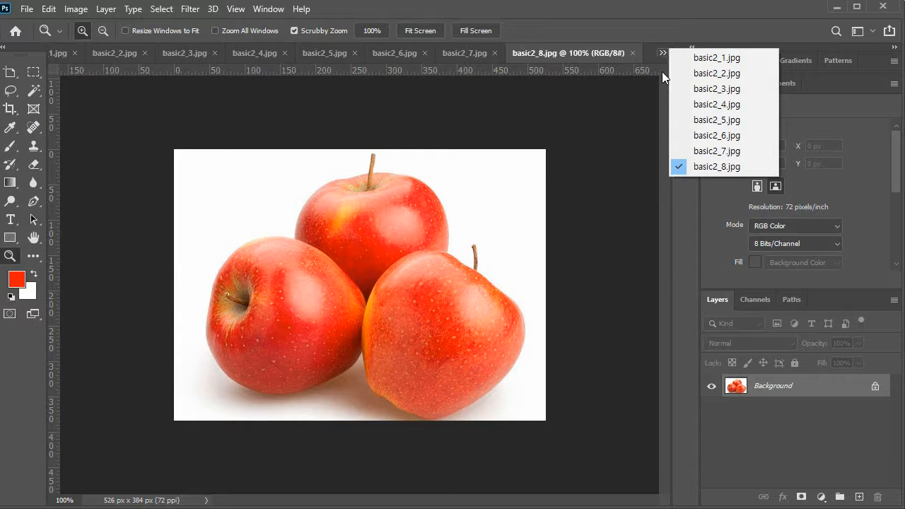
pyautogui.hotkey('alt', 'Tab')
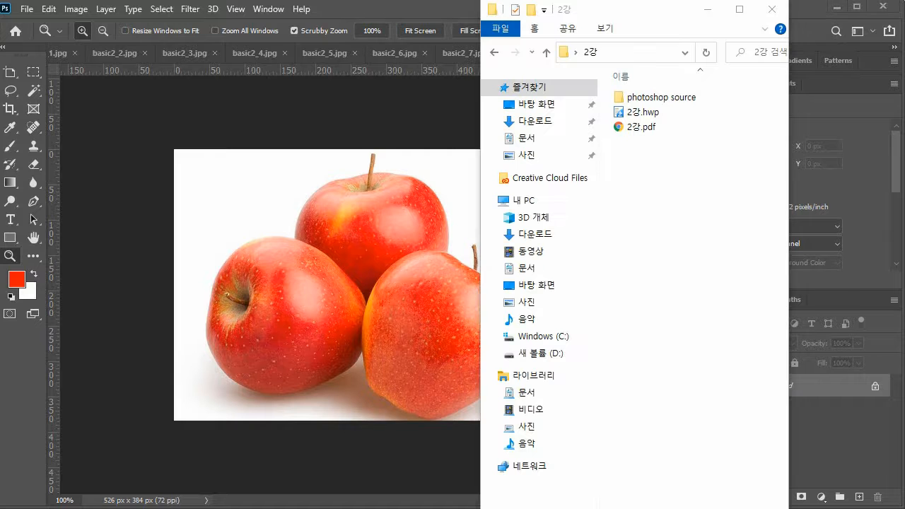
pyautogui.doubleClick(639, 98)
pyautogui.click(644, 98)
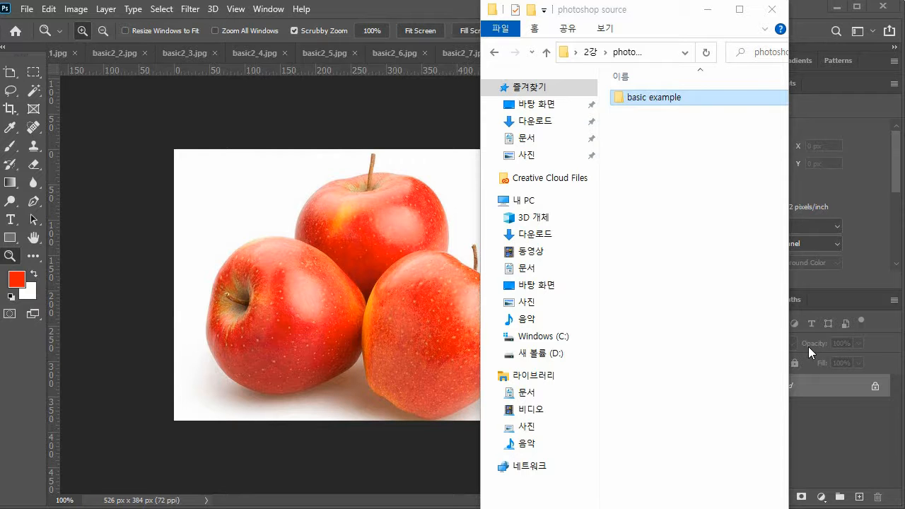
pyautogui.click(405, 114)
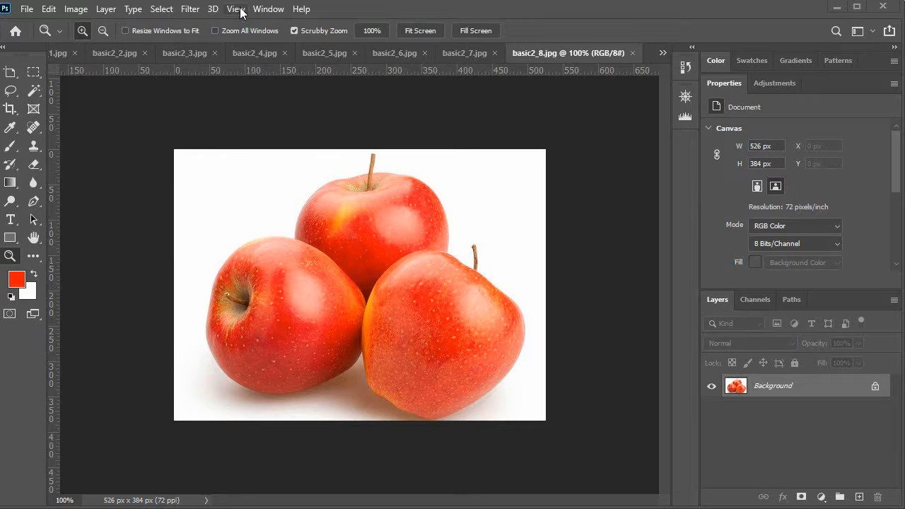
# - Arrange all open documents side by side with Tile All Vertically
pyautogui.click(267, 9)
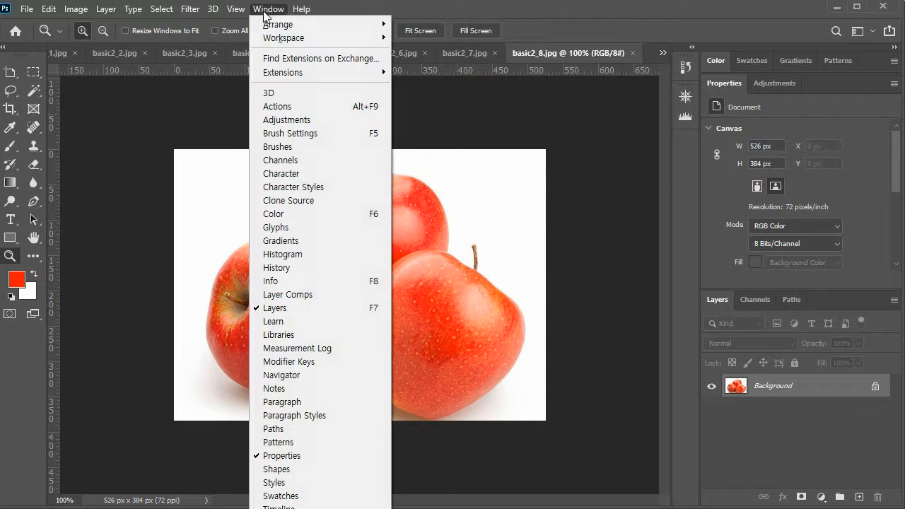
pyautogui.moveTo(306, 28)
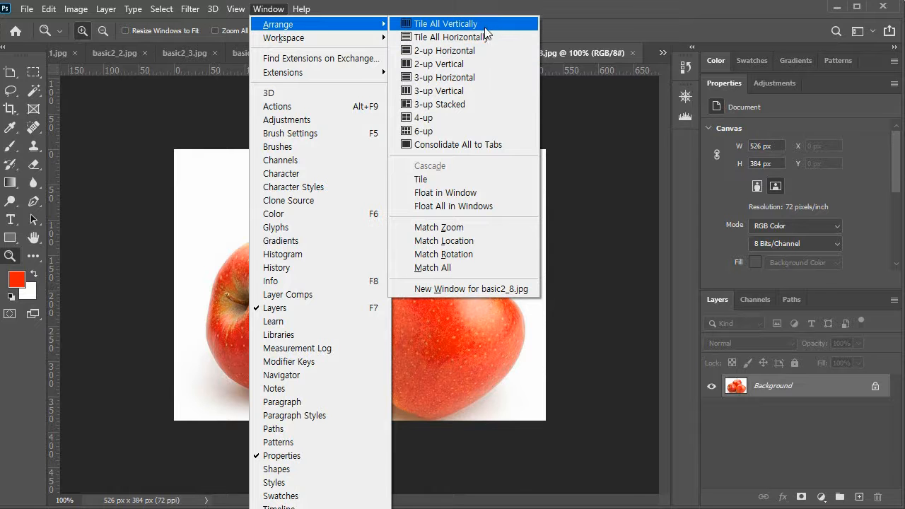
pyautogui.click(452, 24)
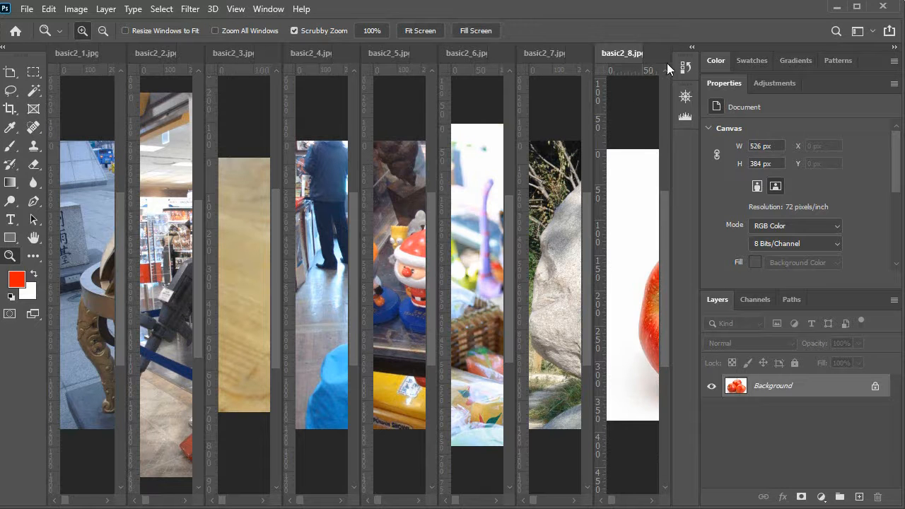
# - Arrange all open documents in stacked rows with Tile All Horizontally
pyautogui.click(236, 10)
pyautogui.moveTo(268, 8)
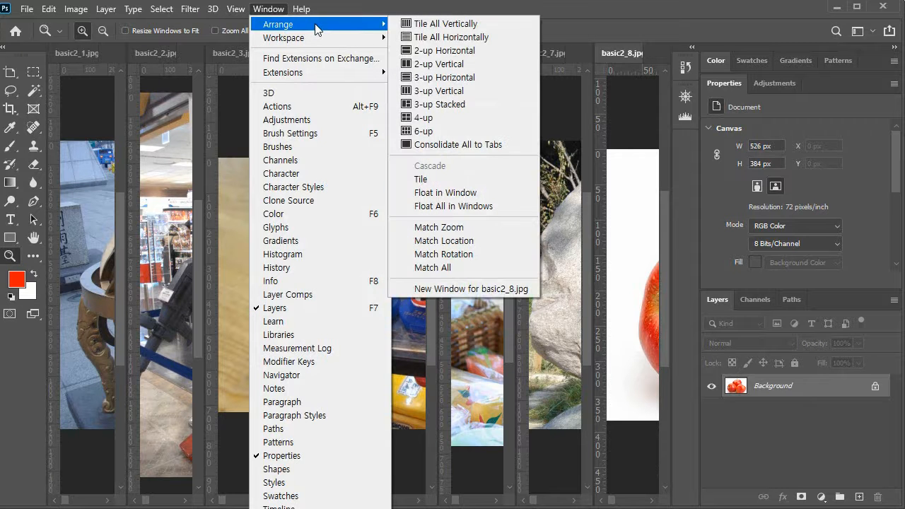
pyautogui.click(509, 40)
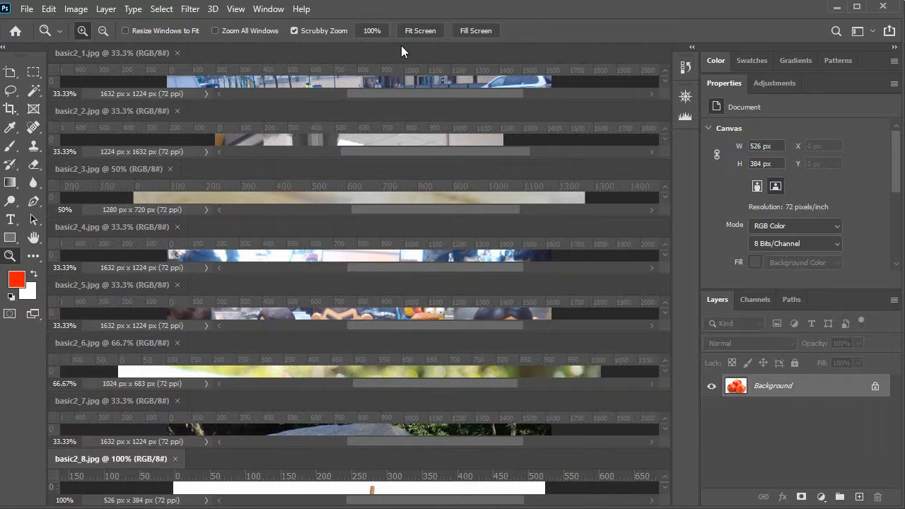
# - Arrange the documents in the 2-up Horizontal layout and move basic2_8.jpg to the end of the upper group's tabs
pyautogui.click(265, 9)
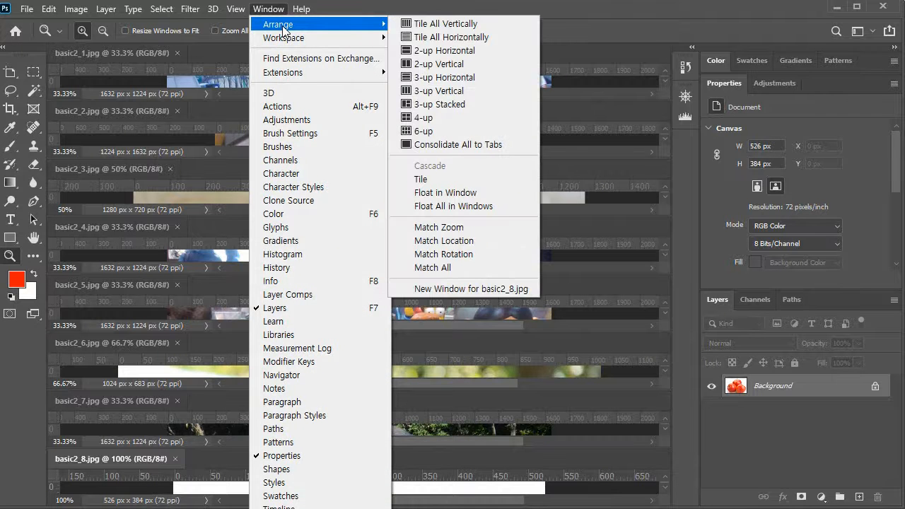
pyautogui.click(510, 52)
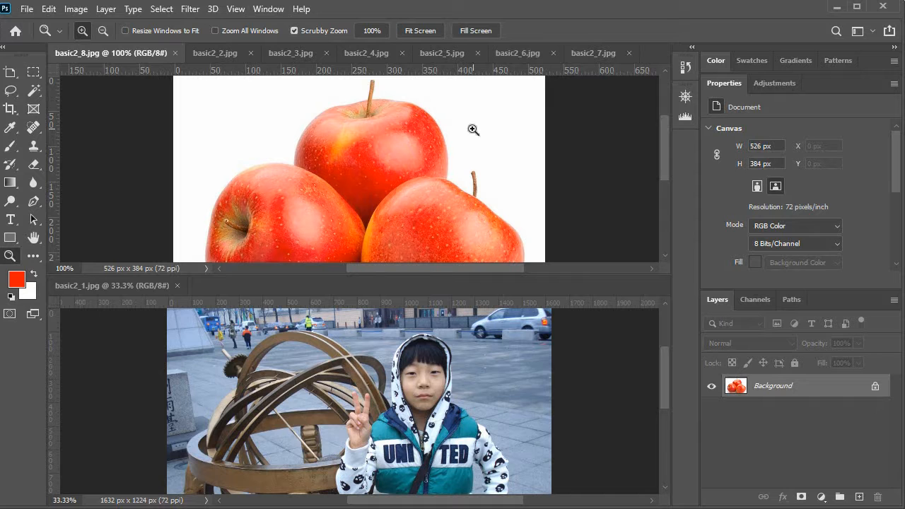
pyautogui.moveTo(554, 54); pyautogui.dragTo(647, 54)
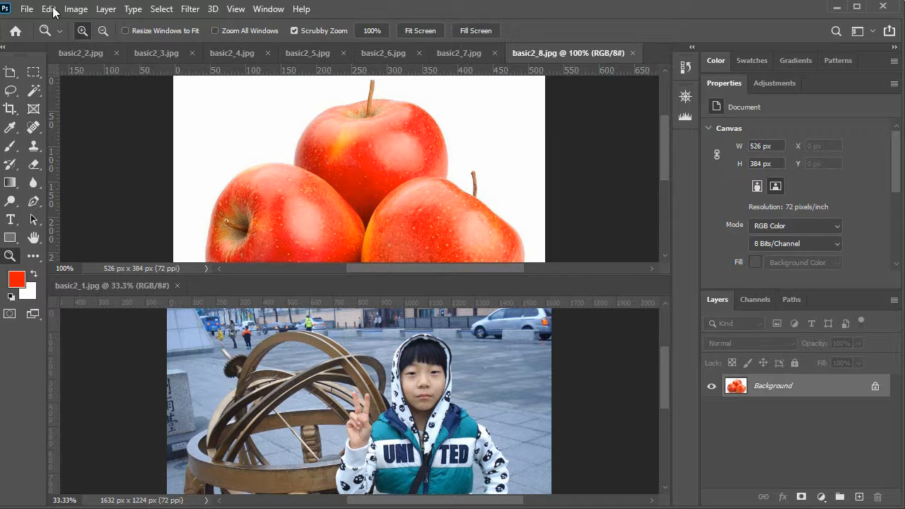
# - Arrange the documents in the 2-up Vertical layout and view the list of documents grouped with basic2_8.jpg
pyautogui.click(256, 12)
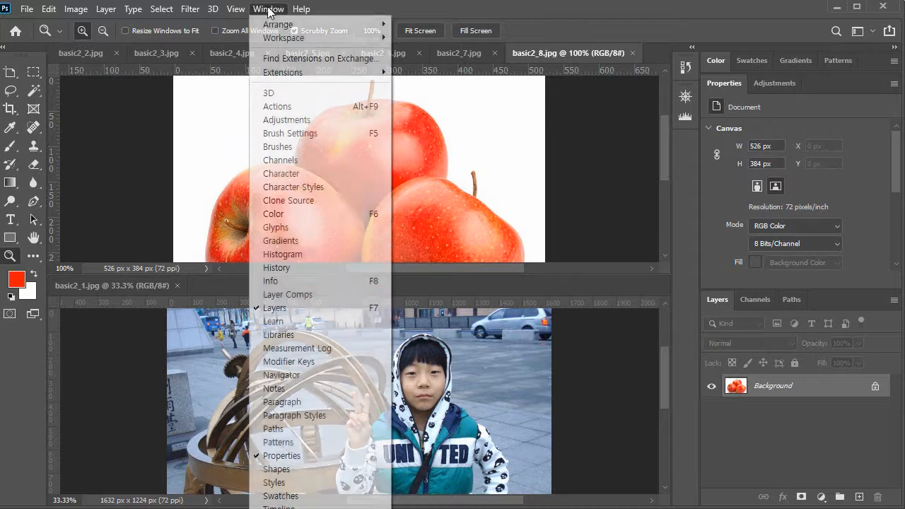
pyautogui.moveTo(311, 30)
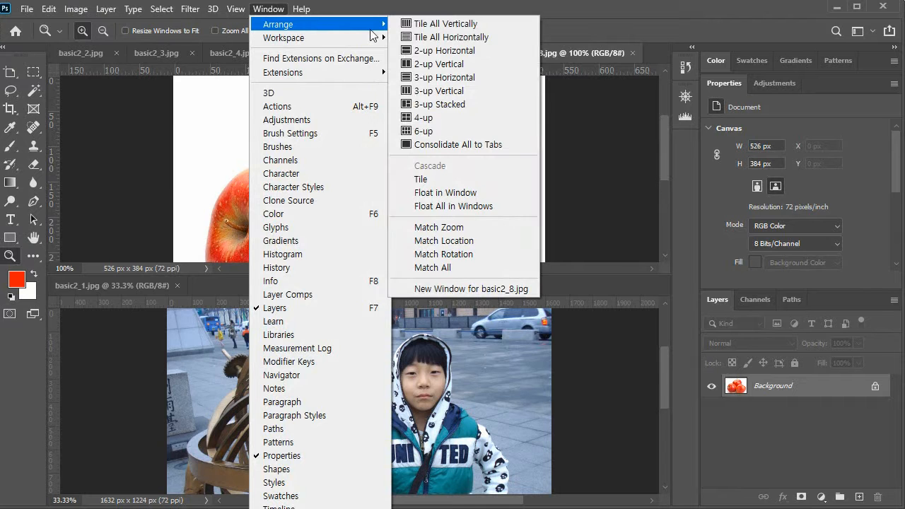
pyautogui.click(504, 66)
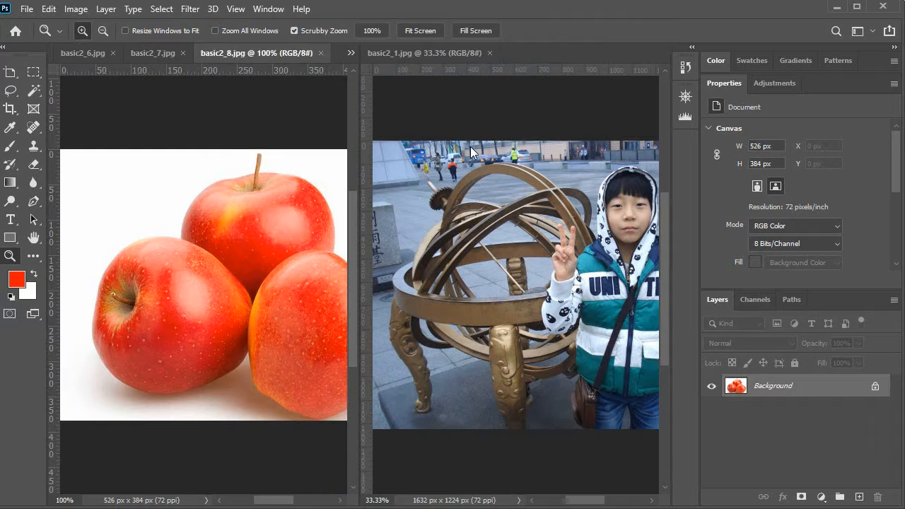
pyautogui.click(351, 52)
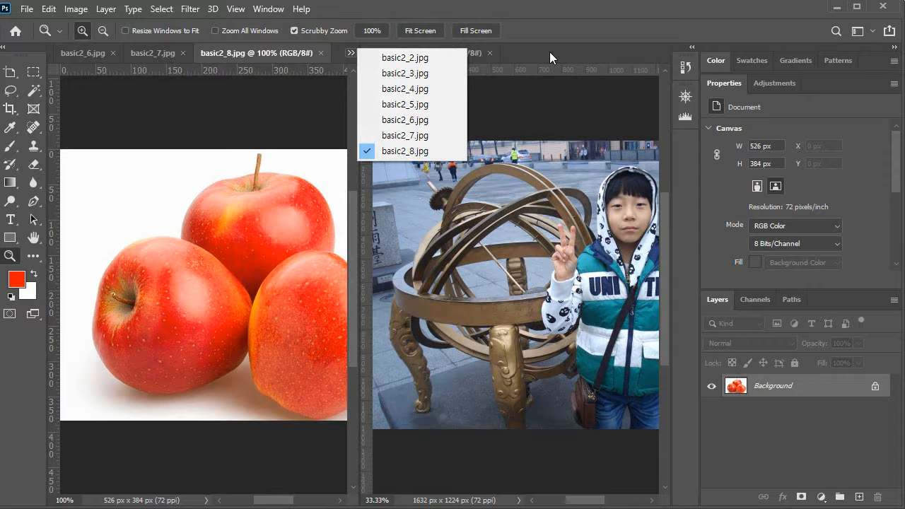
# - Arrange the documents in three stacked rows with the 3-up Horizontal layout
pyautogui.click(270, 8)
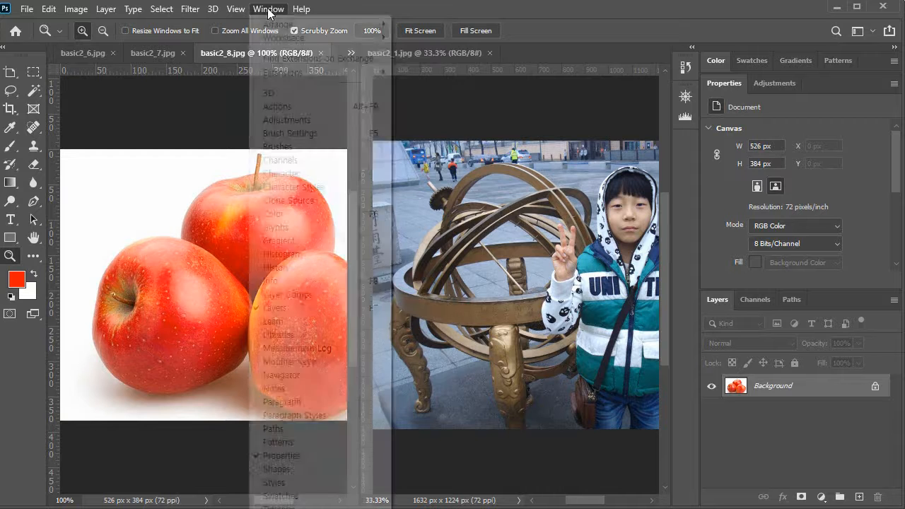
pyautogui.moveTo(316, 37)
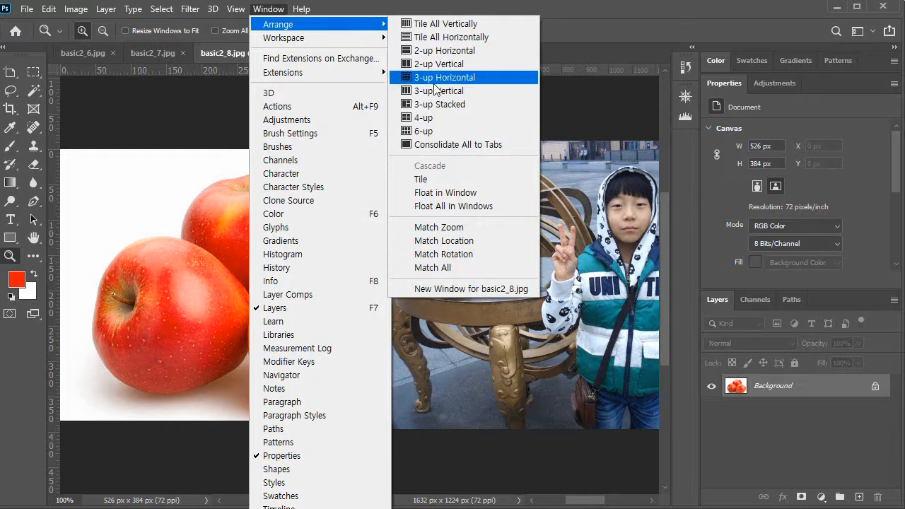
pyautogui.click(508, 85)
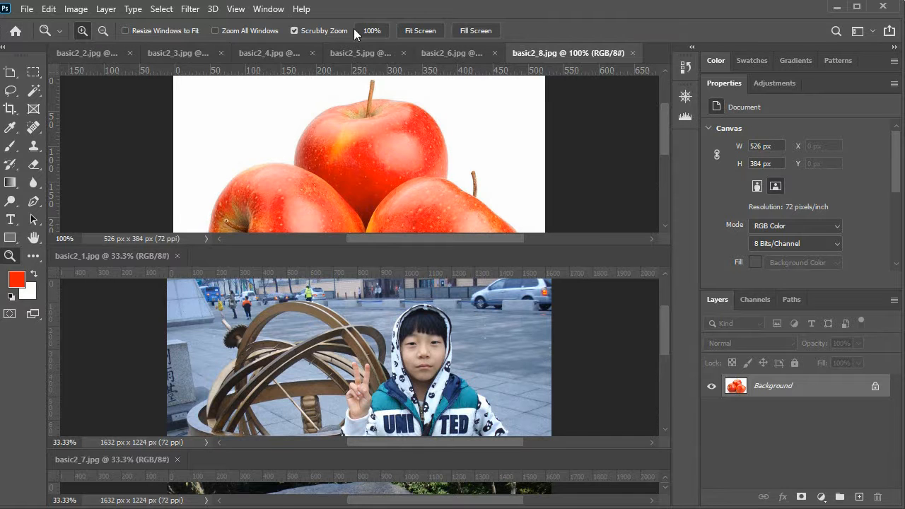
# - Consolidate all documents into one tab group, and float all of them in separate windows
pyautogui.click(268, 9)
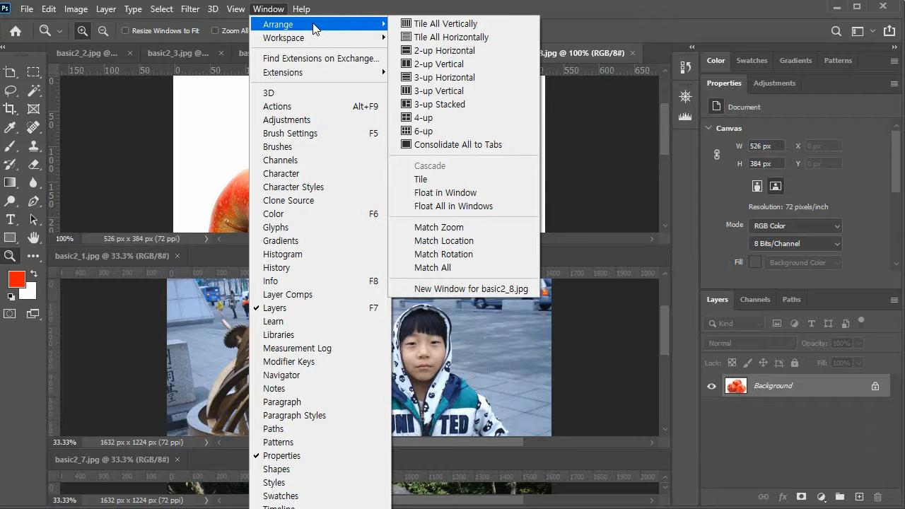
pyautogui.click(442, 141)
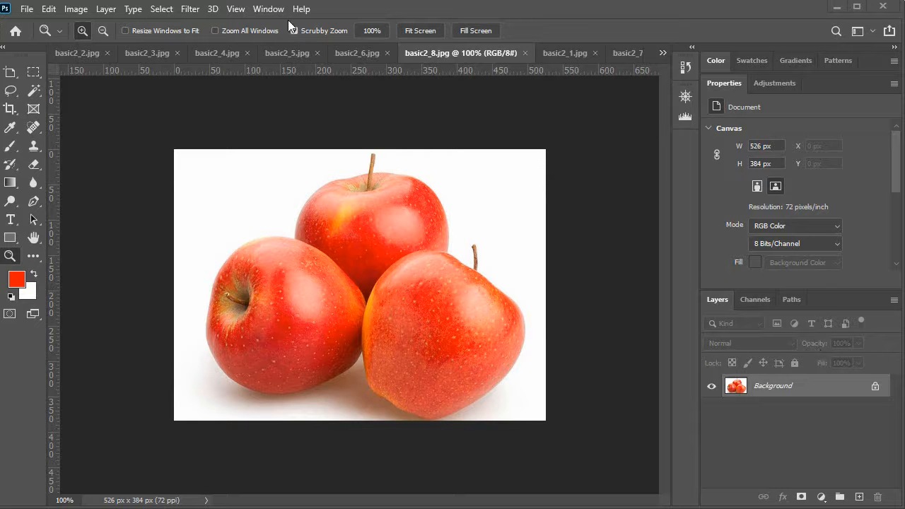
pyautogui.click(266, 9)
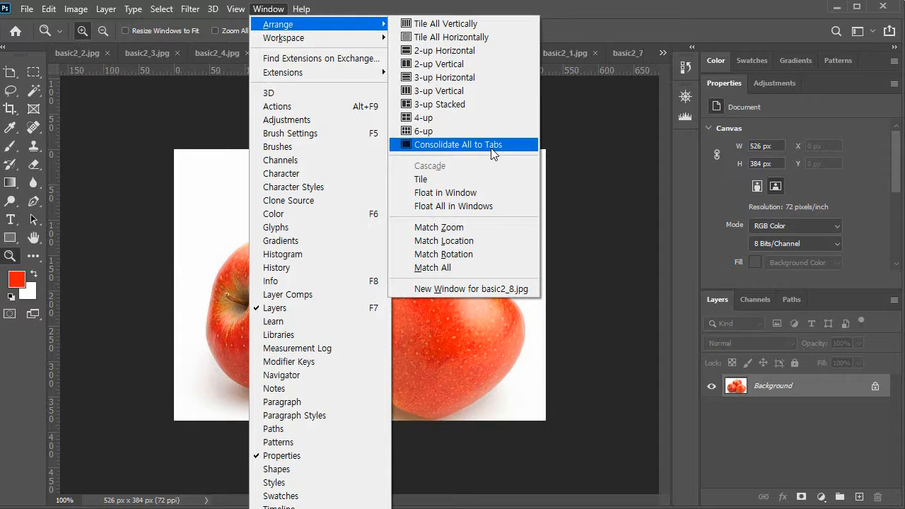
pyautogui.click(427, 209)
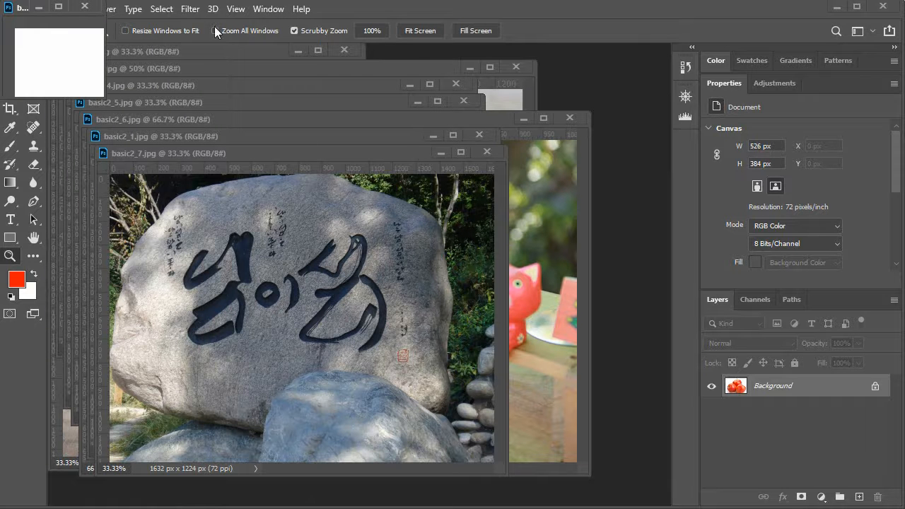
# - Consolidate all the floating document windows into a single tab group
pyautogui.click(265, 10)
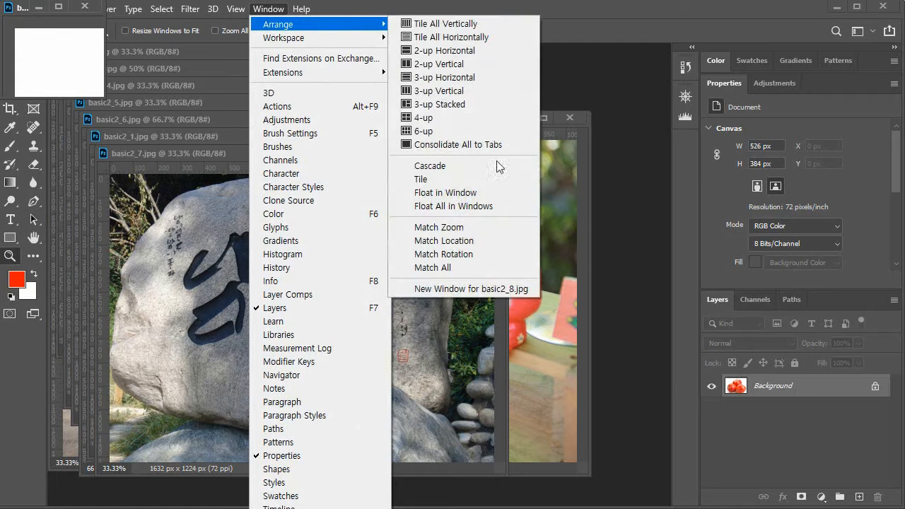
pyautogui.click(511, 148)
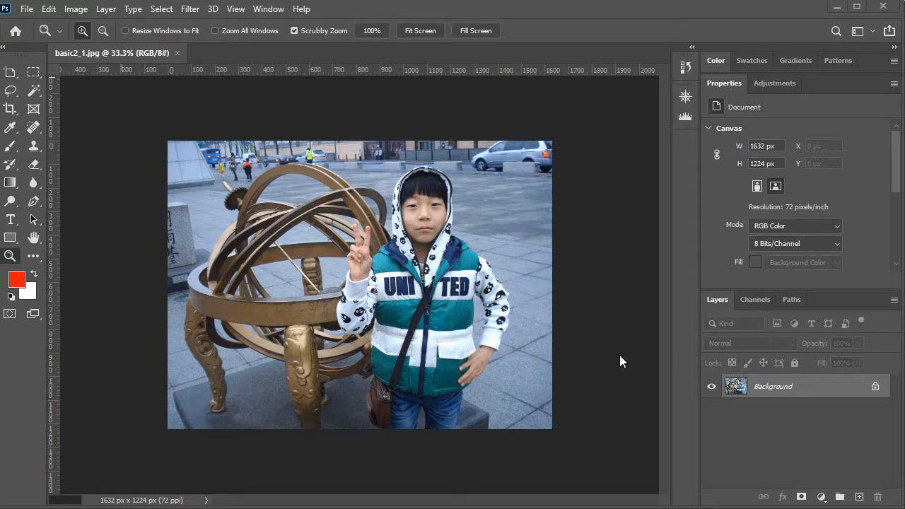
pyautogui.click(26, 9)
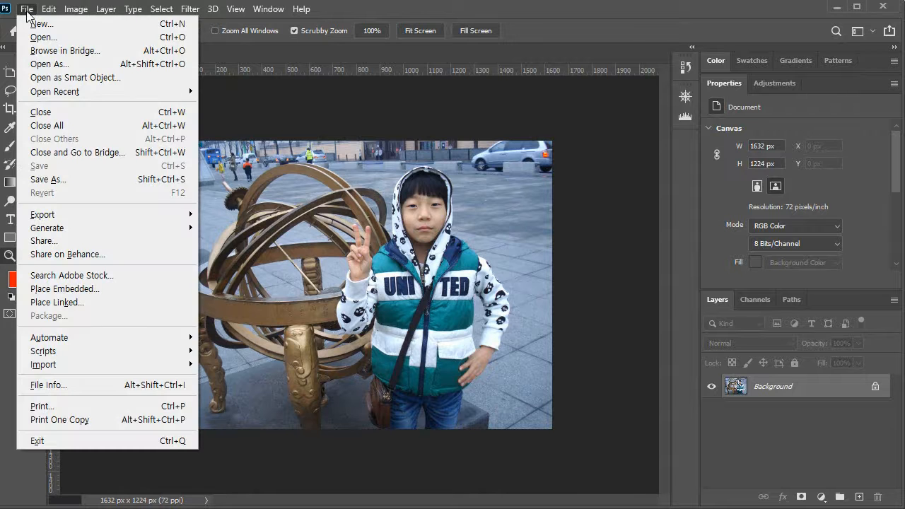
pyautogui.press('Escape')
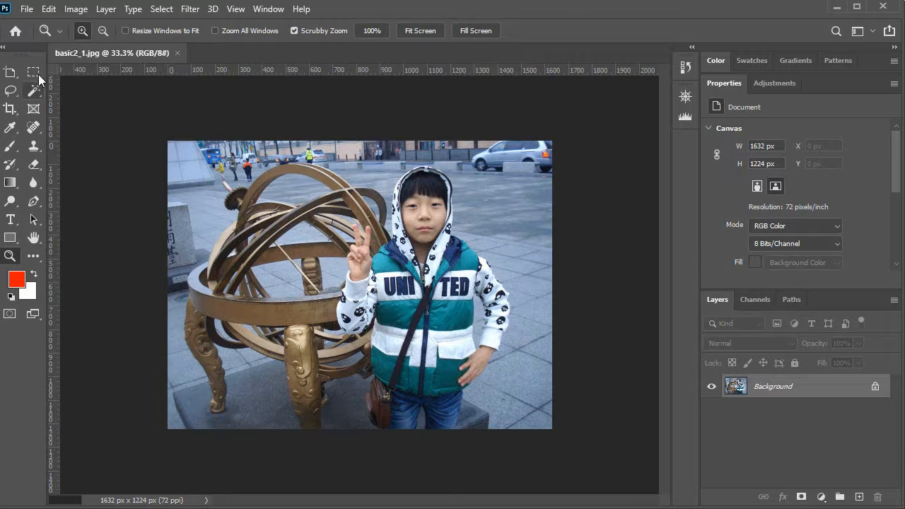
pyautogui.click(27, 9)
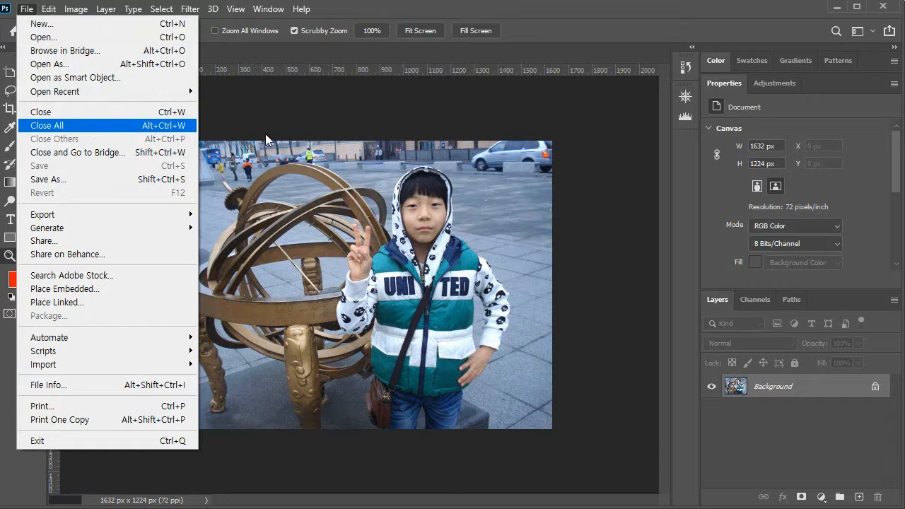
pyautogui.click(428, 200)
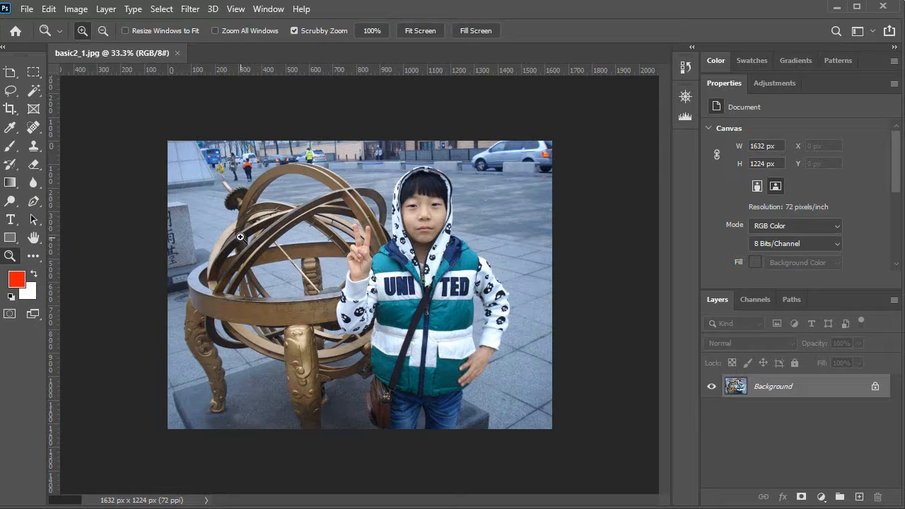
# - Look over the available screen modes for the basic2_1.jpg document
pyautogui.click(33, 316)
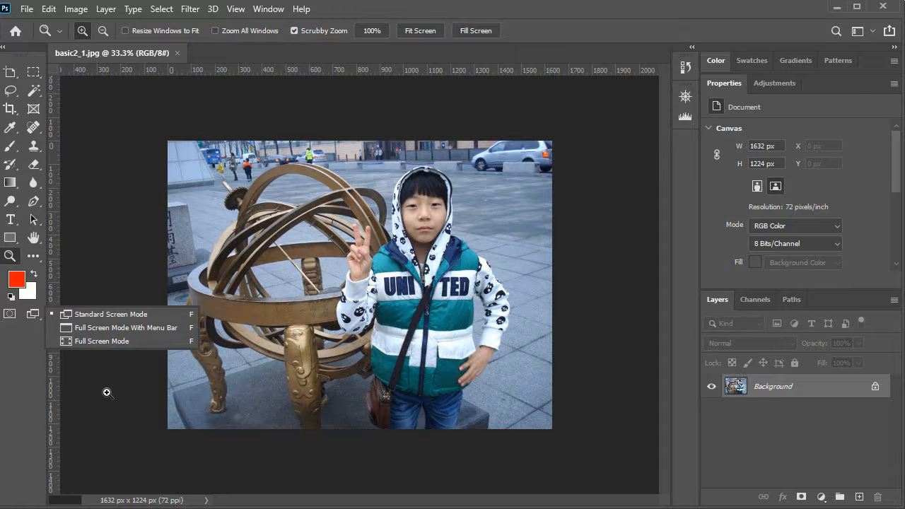
pyautogui.click(235, 9)
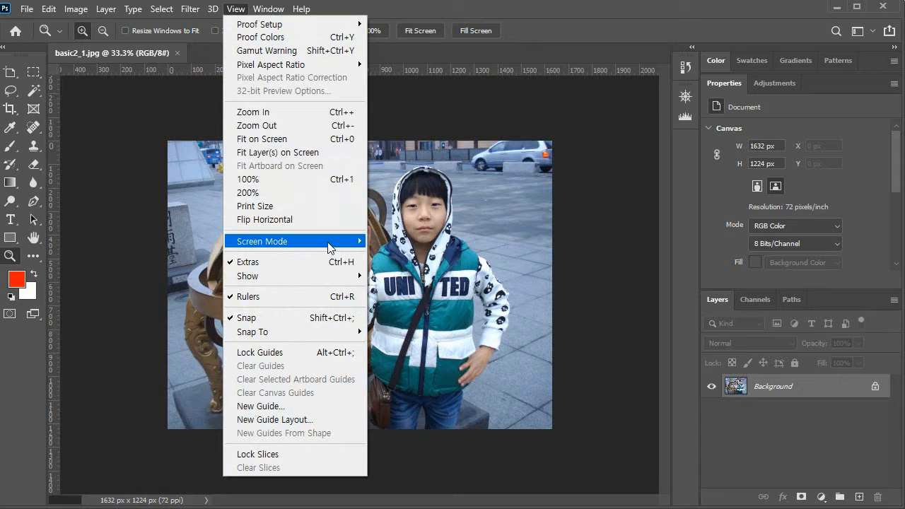
pyautogui.moveTo(334, 247)
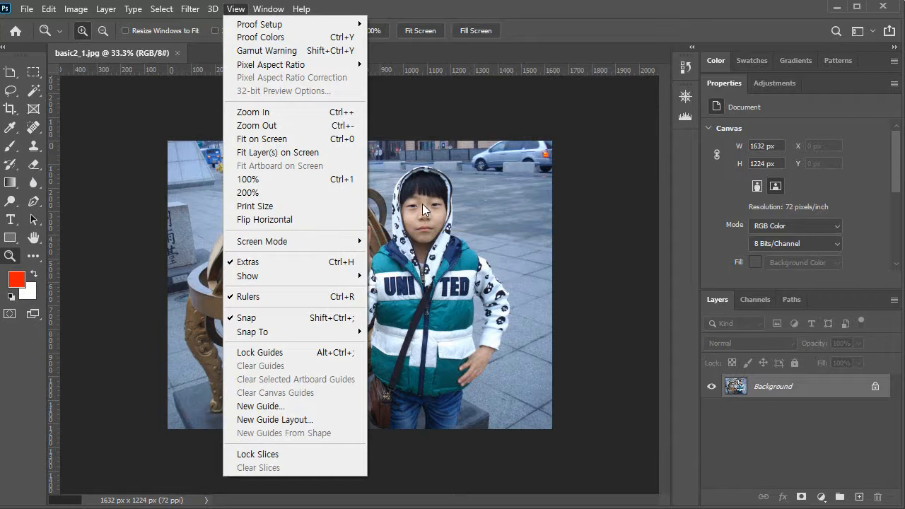
pyautogui.click(34, 313)
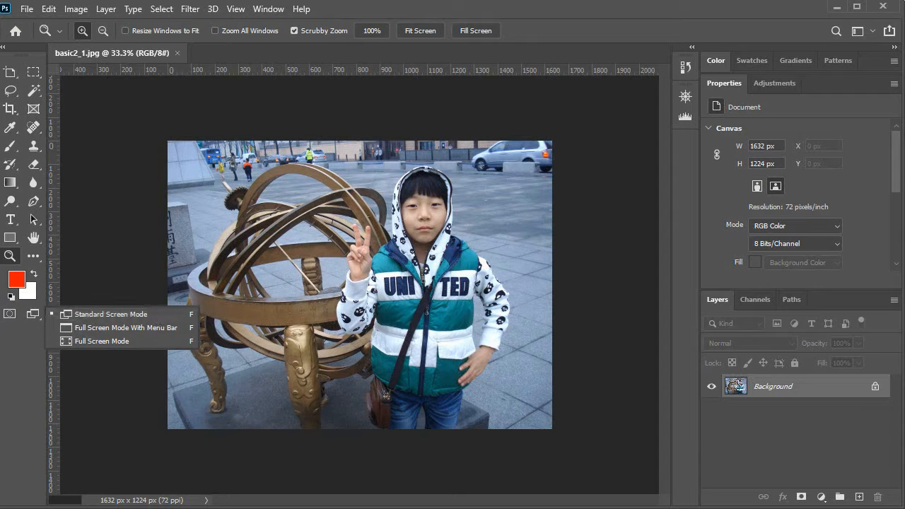
pyautogui.press('Escape')
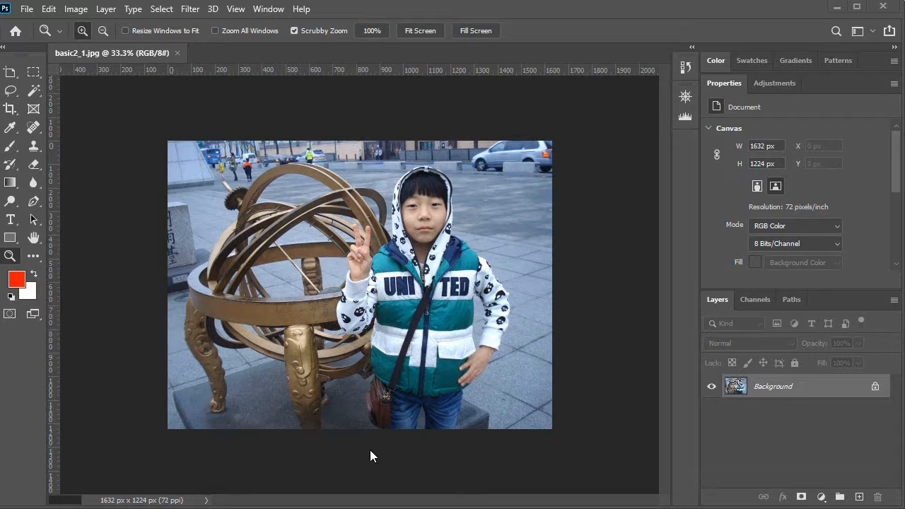
# - Display basic2_1.jpg in Full Screen Mode With Menu Bar and return to Standard Screen Mode
pyautogui.rightClick(35, 316)
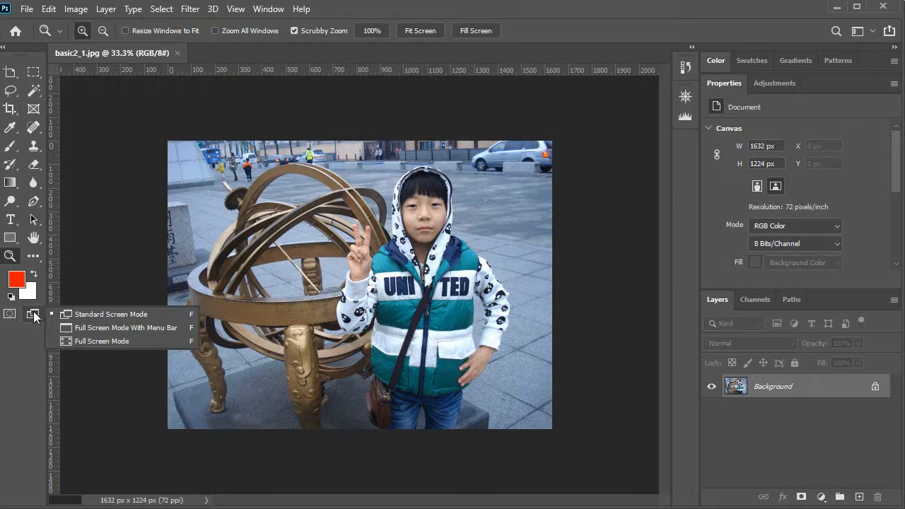
pyautogui.click(106, 328)
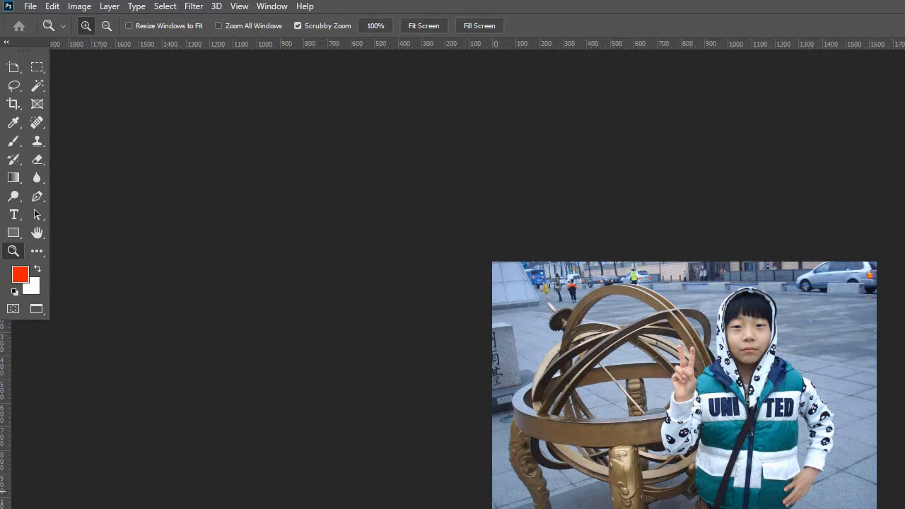
pyautogui.click(36, 310)
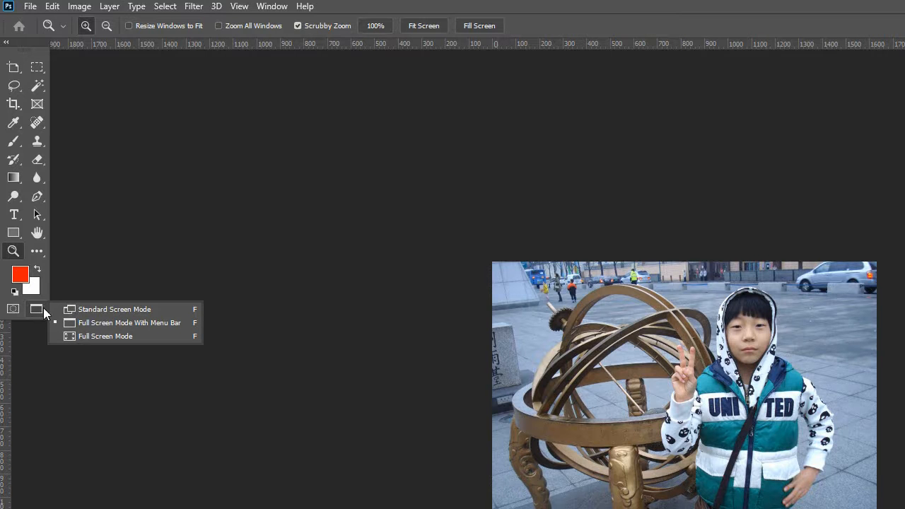
pyautogui.click(74, 309)
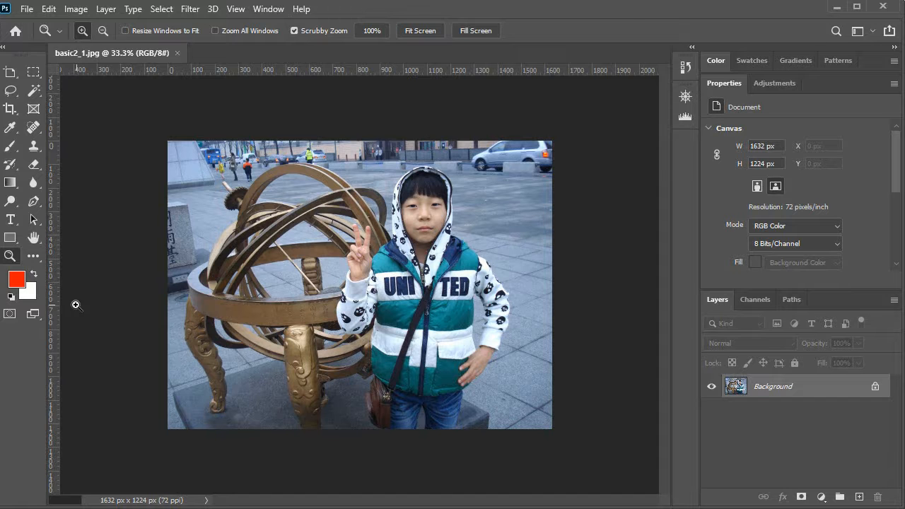
# - Display basic2_1.jpg in Full Screen Mode with the panels hidden and return to Standard Screen Mode
pyautogui.moveTo(32, 313); pyautogui.dragTo(92, 342)
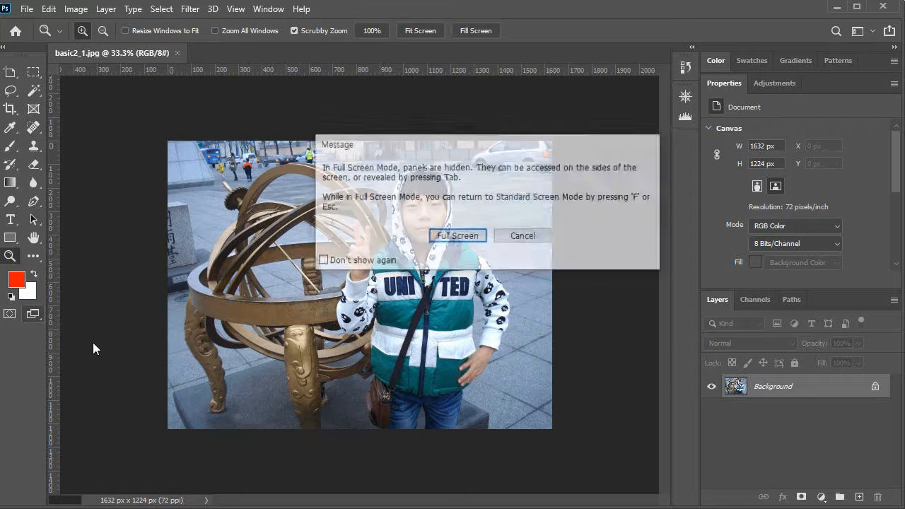
pyautogui.click(453, 238)
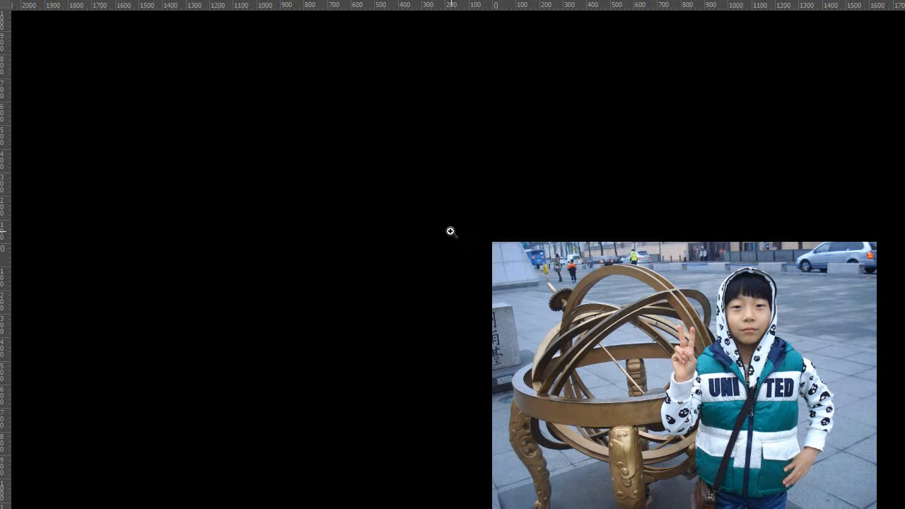
pyautogui.moveTo(2, 86)
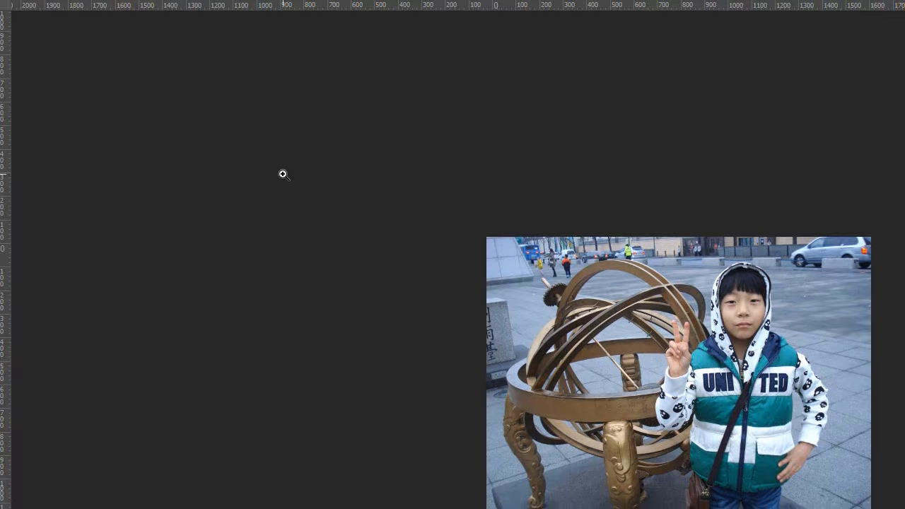
pyautogui.press('f')
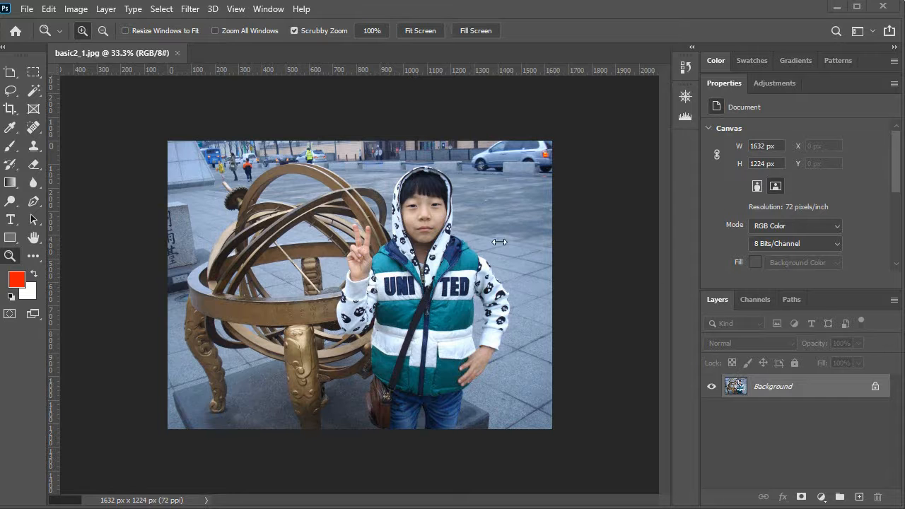
pyautogui.click(49, 9)
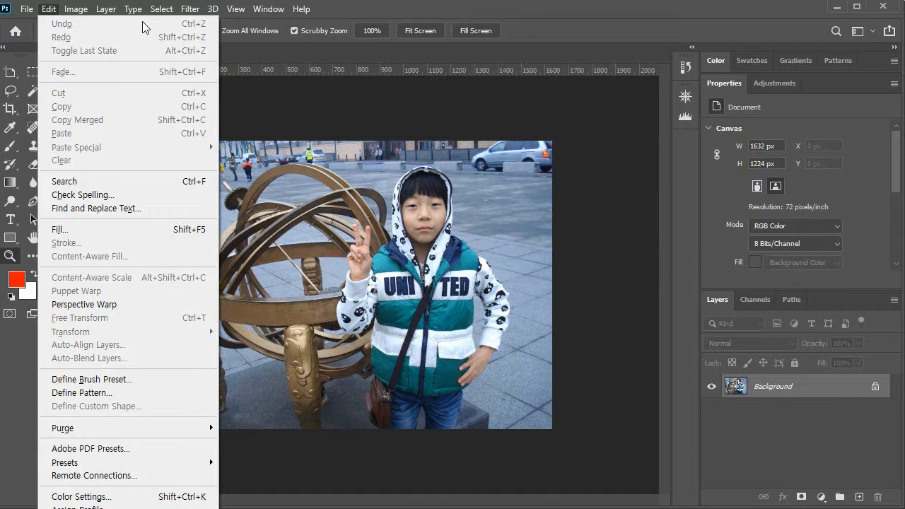
pyautogui.click(433, 163)
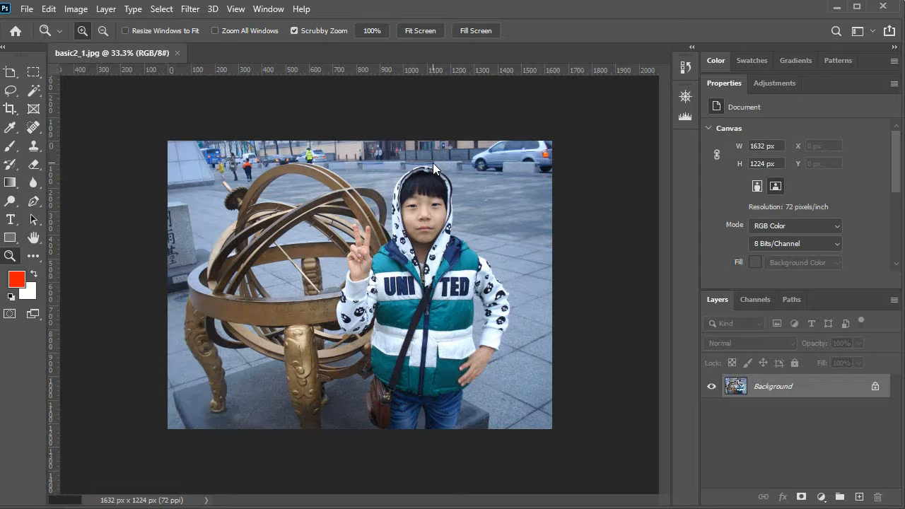
# - Activate the Brush tool and enlarge its brush size to 100 px
pyautogui.click(12, 149)
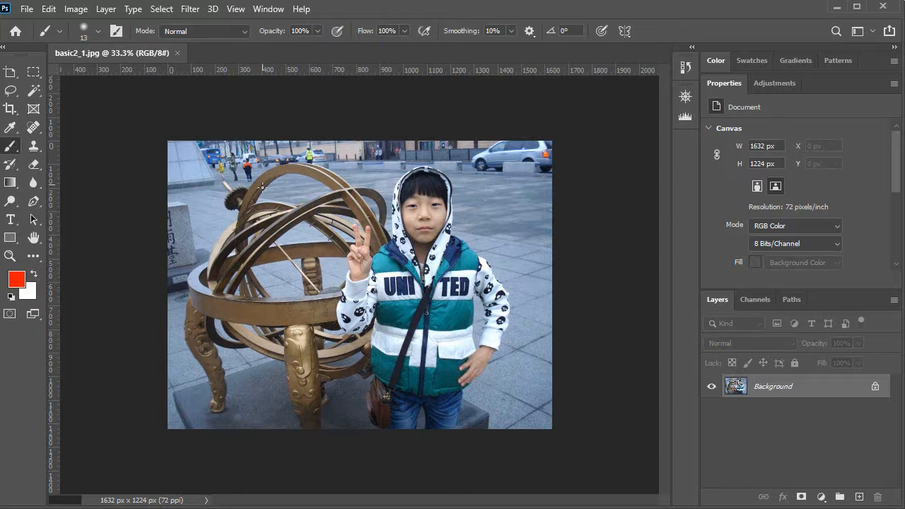
pyautogui.press(']')
pyautogui.press(']')
pyautogui.press(']')
pyautogui.press(']')
pyautogui.press(']')
pyautogui.press(']')
pyautogui.press(']')
pyautogui.press(']')
pyautogui.press(']')
pyautogui.press(']')
pyautogui.press(']')
pyautogui.press(']')
pyautogui.click(98, 31)
pyautogui.moveTo(144, 78); pyautogui.dragTo(120, 80)
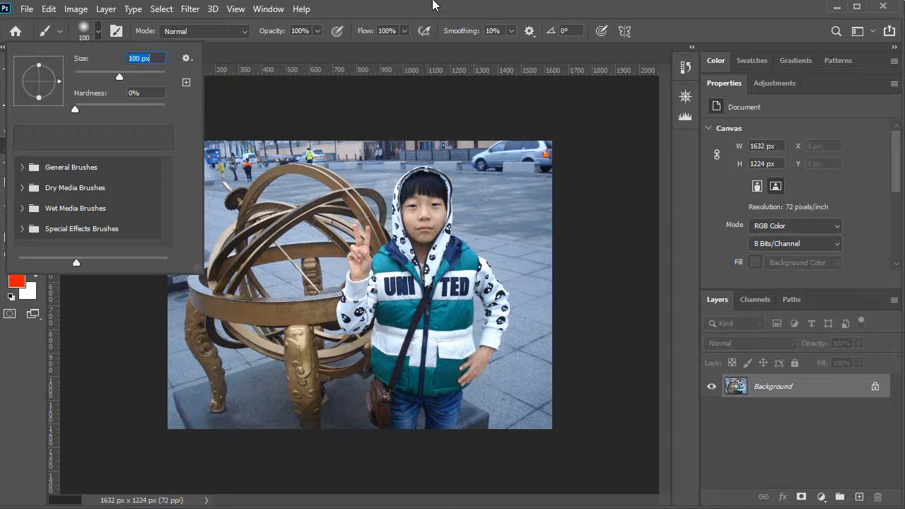
pyautogui.click(433, 3)
pyautogui.click(6, 146)
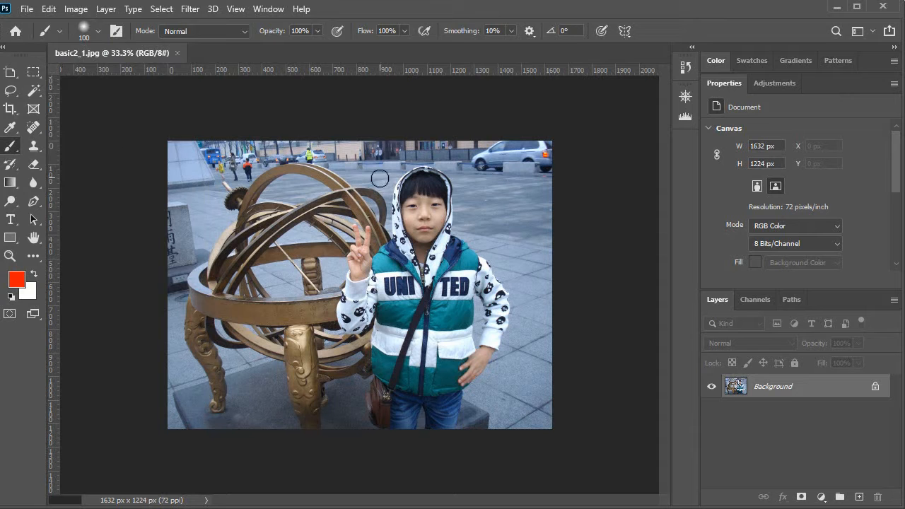
# - Paint a large red S-shaped stroke over the boy and several short diagonal strokes across the armillary sphere
pyautogui.moveTo(393, 164)
pyautogui.mouseDown()
pyautogui.moveTo(358, 182)
pyautogui.moveTo(352, 216)
pyautogui.moveTo(386, 251)
pyautogui.moveTo(413, 354)
pyautogui.moveTo(374, 369)
pyautogui.mouseUp()
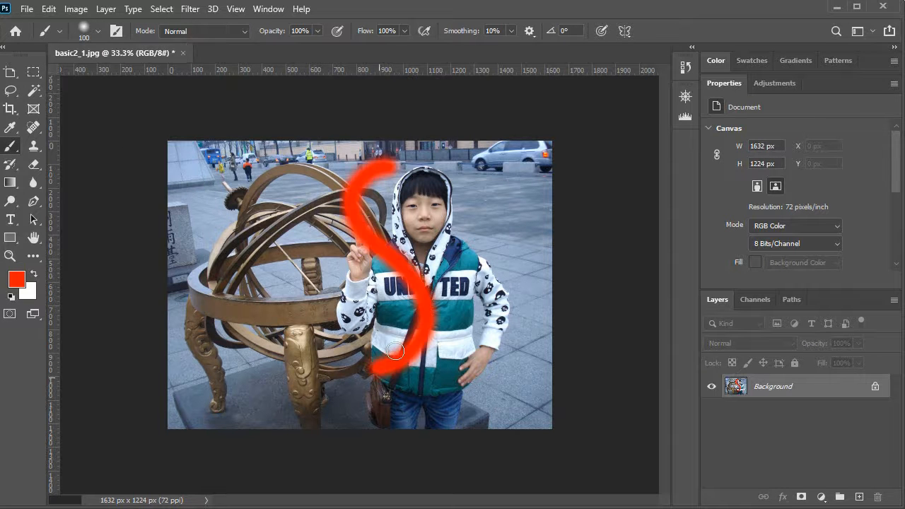
pyautogui.moveTo(319, 181); pyautogui.dragTo(305, 214)
pyautogui.moveTo(294, 252); pyautogui.dragTo(263, 277)
pyautogui.moveTo(286, 188)
pyautogui.mouseDown()
pyautogui.moveTo(280, 206)
pyautogui.moveTo(245, 233)
pyautogui.mouseUp()
pyautogui.moveTo(269, 175); pyautogui.dragTo(202, 221)
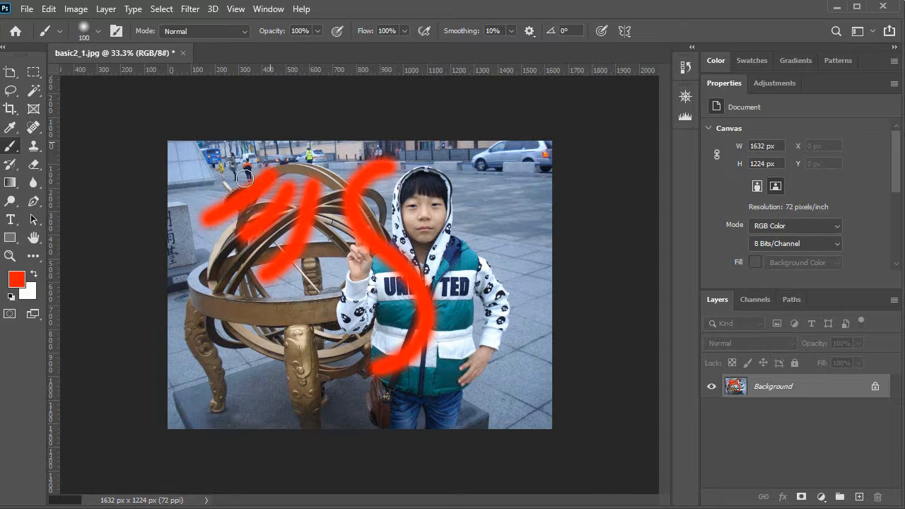
pyautogui.moveTo(285, 168); pyautogui.dragTo(253, 216)
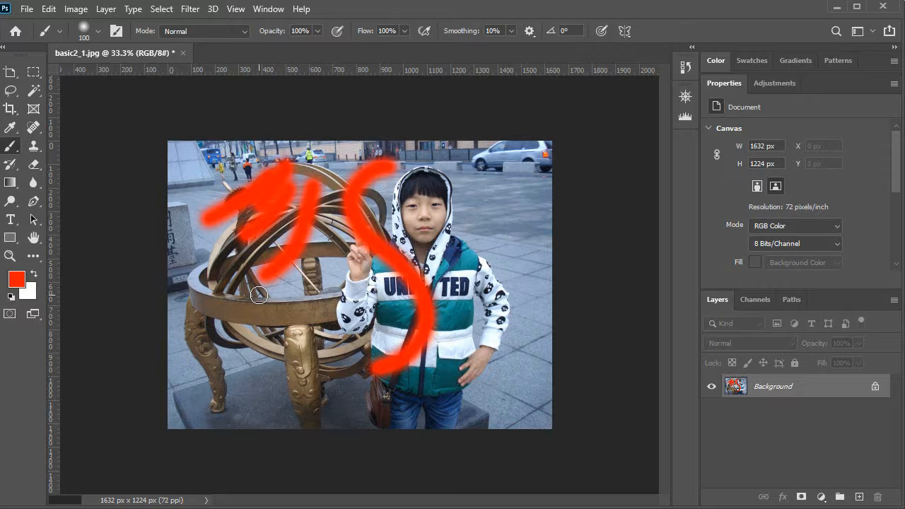
# - Undo all the red brush strokes one by one until the photo is clean
pyautogui.hotkey('ctrl', 'z')
pyautogui.hotkey('ctrl', 'z')
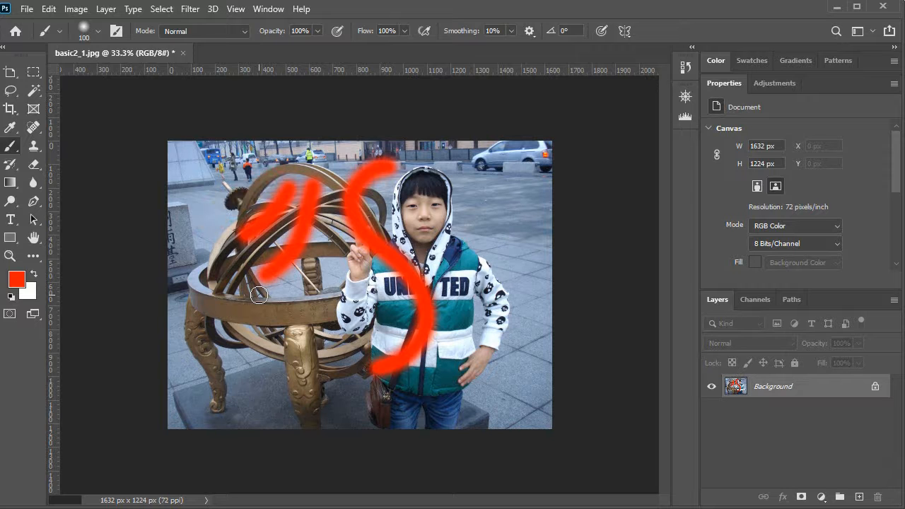
pyautogui.hotkey('ctrl', 'z')
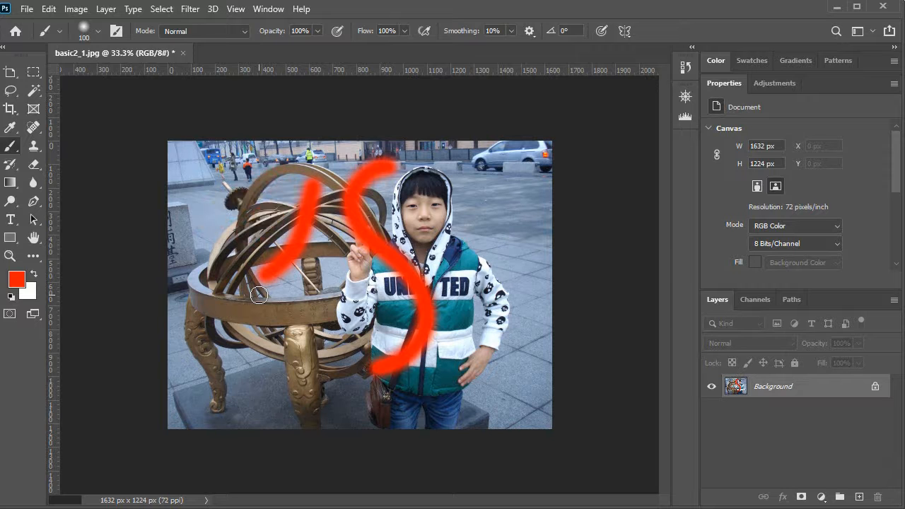
pyautogui.hotkey('ctrl', 'z')
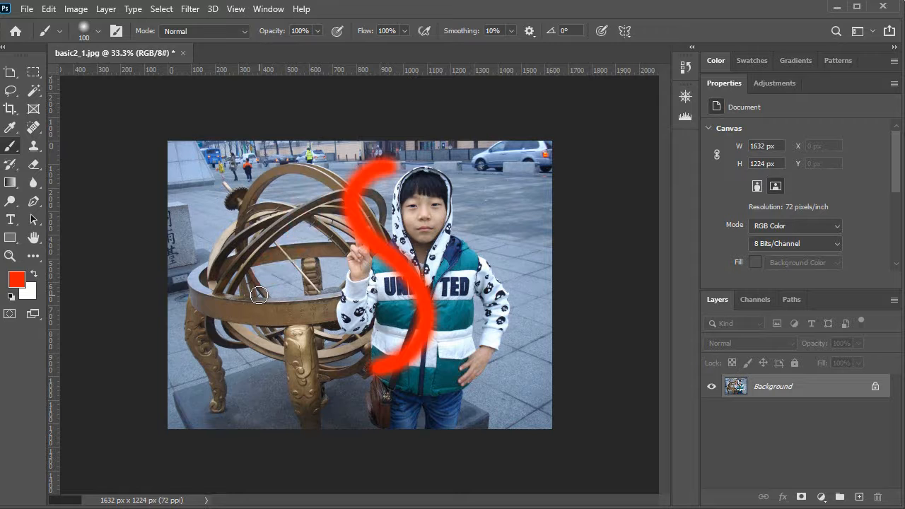
pyautogui.hotkey('ctrl', 'z')
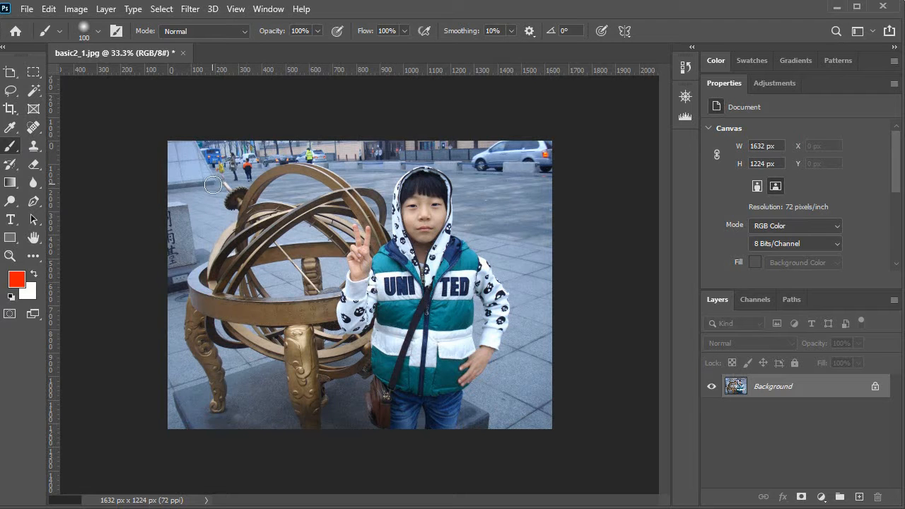
# - Paint separate red brush strokes down the armillary sphere and on the pavement on the other side of the boy
pyautogui.moveTo(211, 184)
pyautogui.mouseDown()
pyautogui.moveTo(266, 182)
pyautogui.moveTo(287, 222)
pyautogui.moveTo(310, 230)
pyautogui.mouseUp()
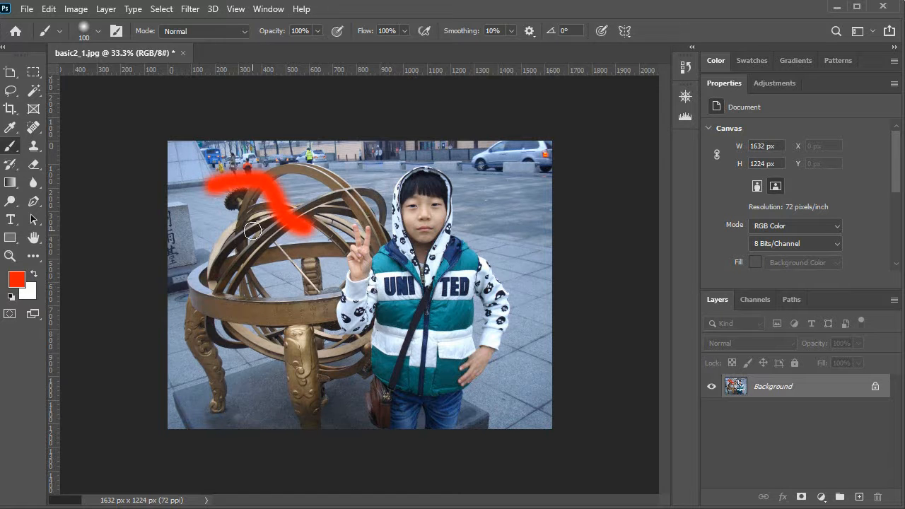
pyautogui.moveTo(247, 226)
pyautogui.mouseDown()
pyautogui.moveTo(278, 253)
pyautogui.moveTo(255, 277)
pyautogui.moveTo(317, 290)
pyautogui.mouseUp()
pyautogui.moveTo(242, 333); pyautogui.dragTo(291, 325)
pyautogui.moveTo(254, 385); pyautogui.dragTo(292, 367)
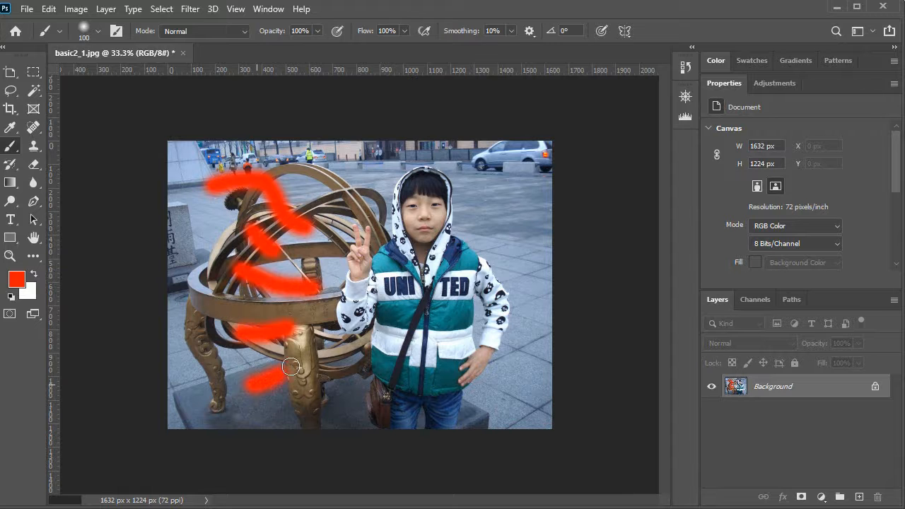
pyautogui.moveTo(294, 401); pyautogui.dragTo(319, 383)
pyautogui.moveTo(482, 207); pyautogui.dragTo(521, 191)
pyautogui.moveTo(499, 232); pyautogui.dragTo(535, 232)
pyautogui.moveTo(515, 262)
pyautogui.mouseDown()
pyautogui.moveTo(550, 271)
pyautogui.moveTo(531, 300)
pyautogui.moveTo(542, 306)
pyautogui.mouseUp()
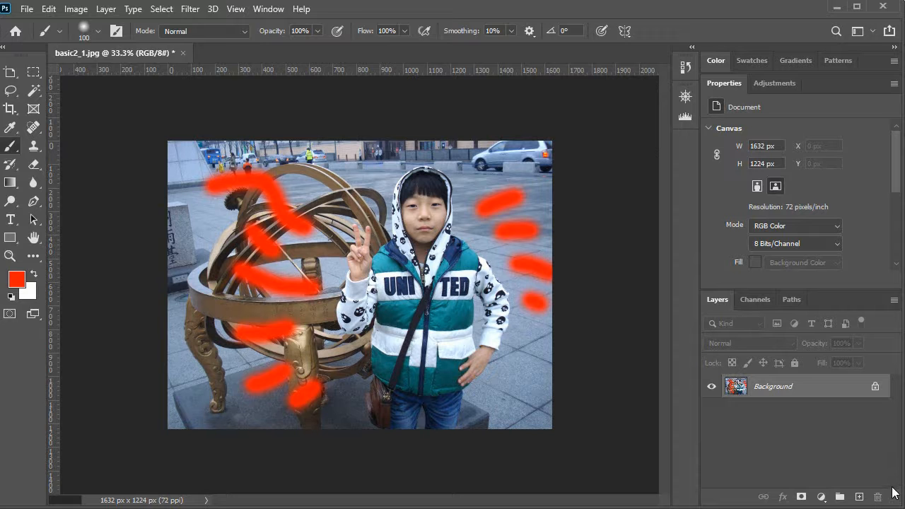
# - Undo the four red brush strokes on the pavement beside the boy one by one
pyautogui.click(48, 9)
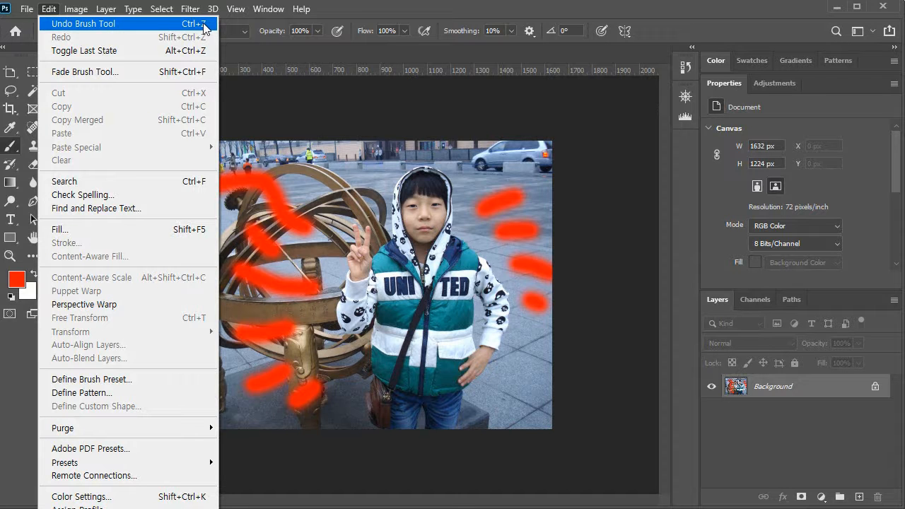
pyautogui.click(512, 196)
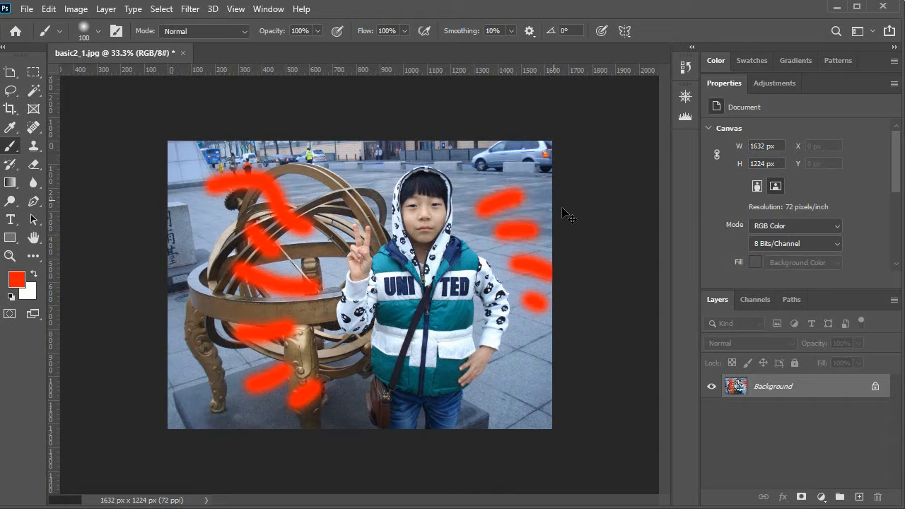
pyautogui.hotkey('ctrl', 'z')
pyautogui.hotkey('ctrl', 'z')
pyautogui.hotkey('ctrl', 'z')
pyautogui.hotkey('ctrl', 'z')
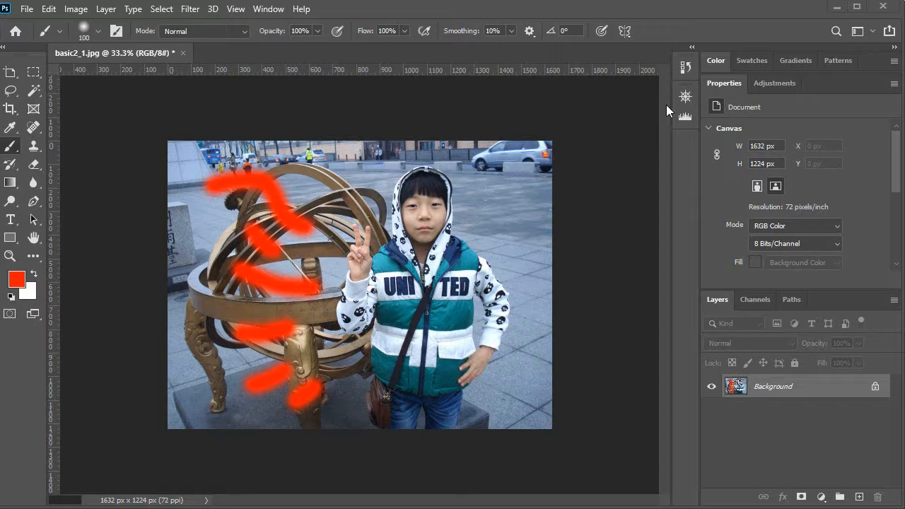
# - Expand the History panel, step back through the brush states to the Open state, and restore the last Brush Tool state
pyautogui.click(691, 48)
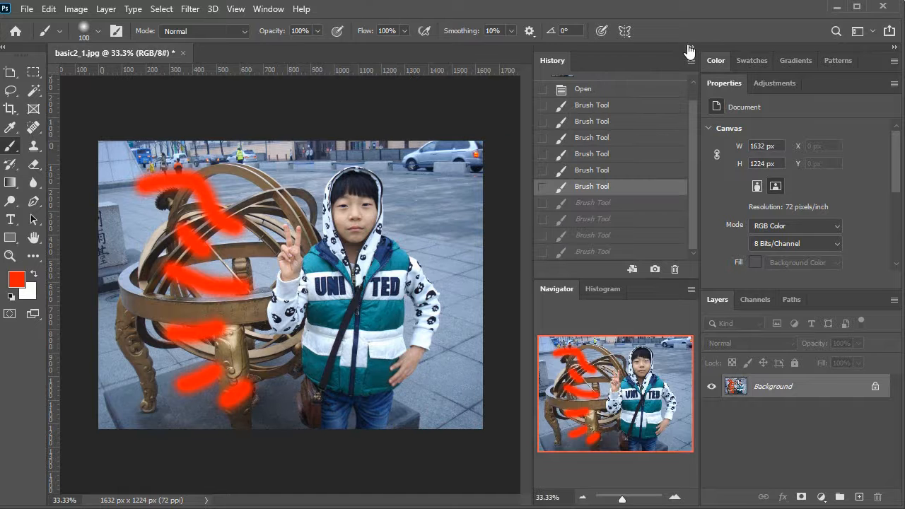
pyautogui.click(583, 171)
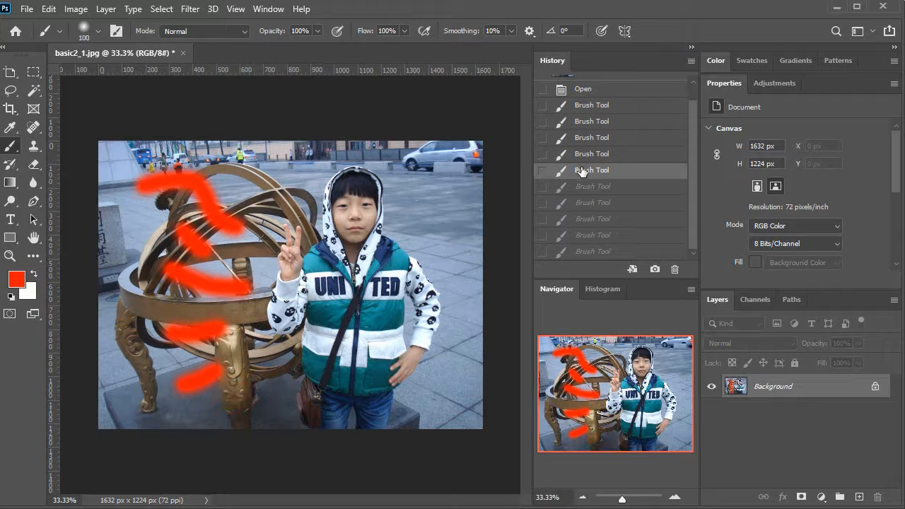
pyautogui.click(584, 155)
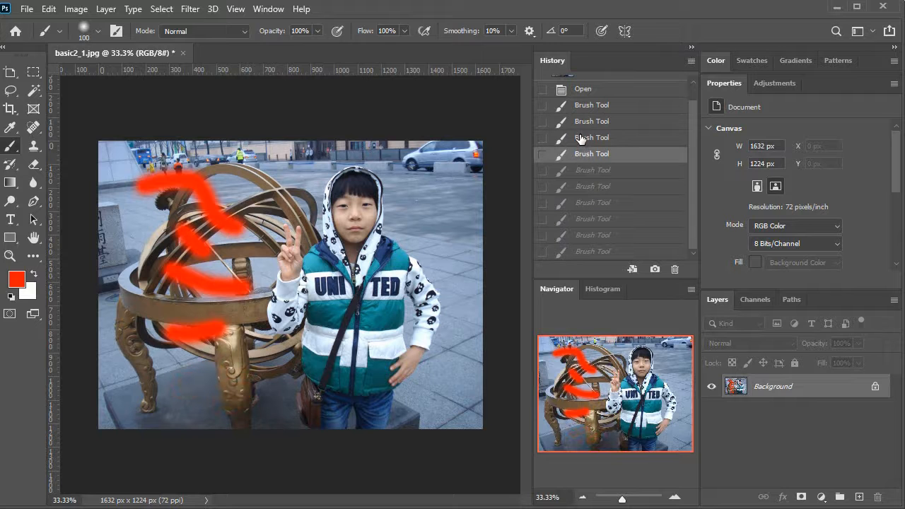
pyautogui.click(579, 139)
pyautogui.click(587, 122)
pyautogui.click(582, 90)
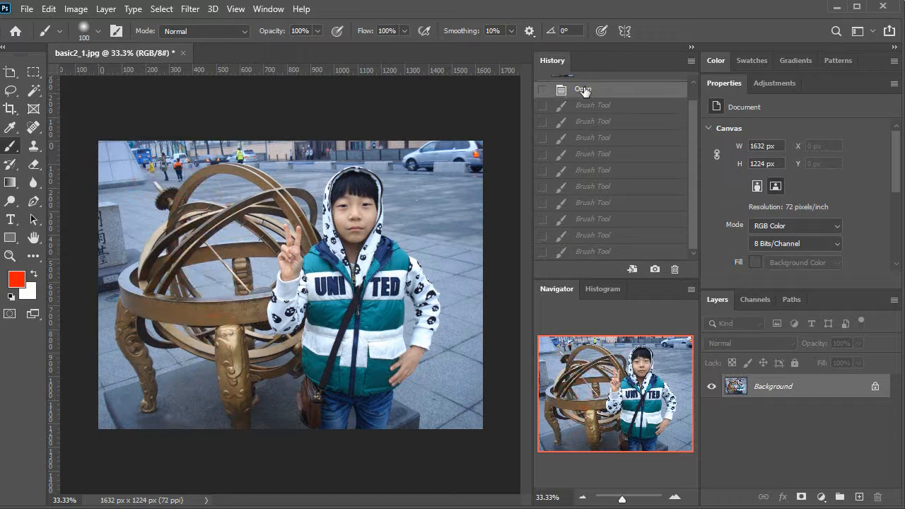
pyautogui.click(584, 252)
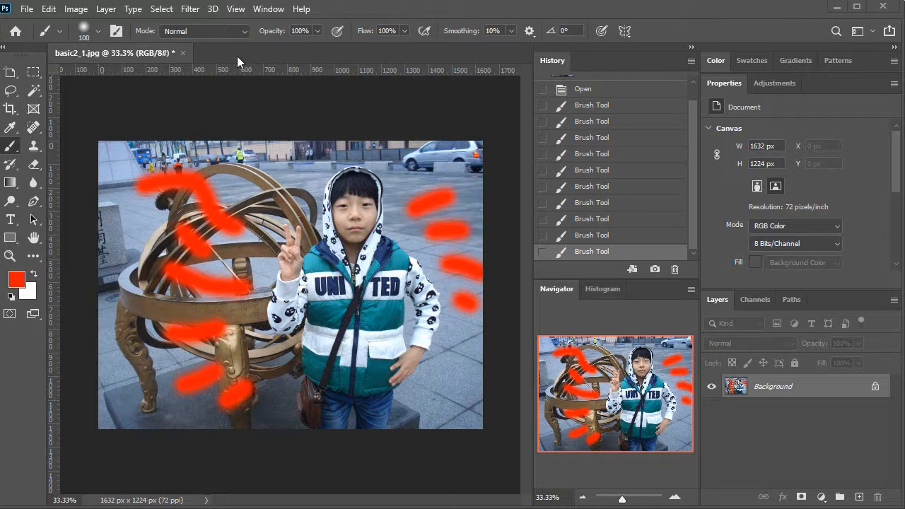
# - Examine the History States setting in the Performance preferences and leave it as it is
pyautogui.click(48, 9)
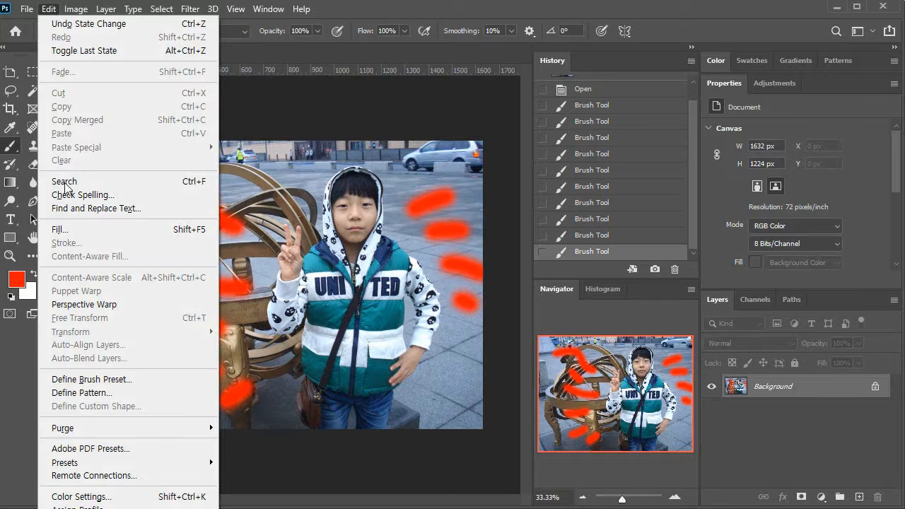
pyautogui.moveTo(152, 508)
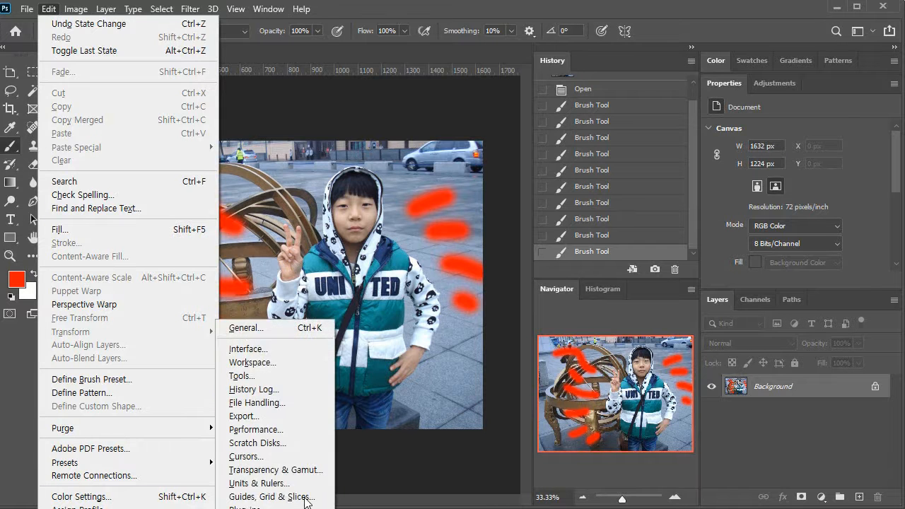
pyautogui.click(298, 430)
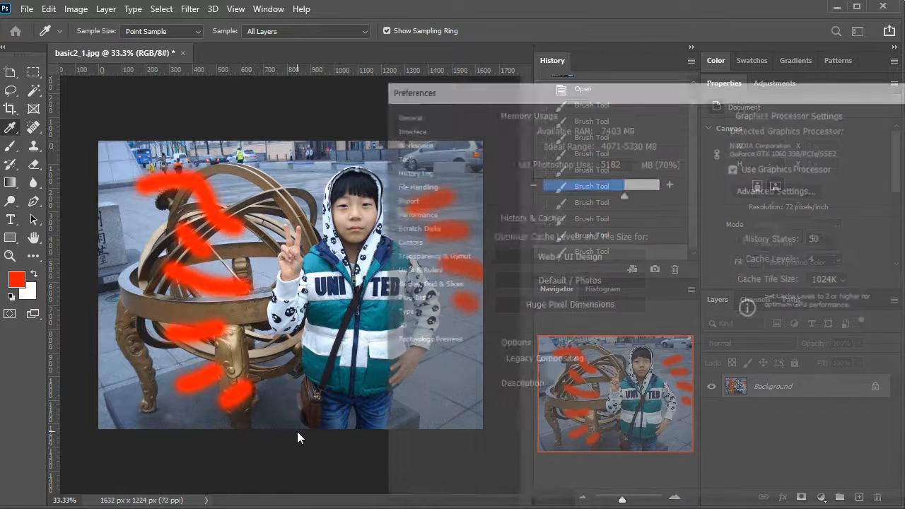
pyautogui.moveTo(555, 91); pyautogui.dragTo(436, 59)
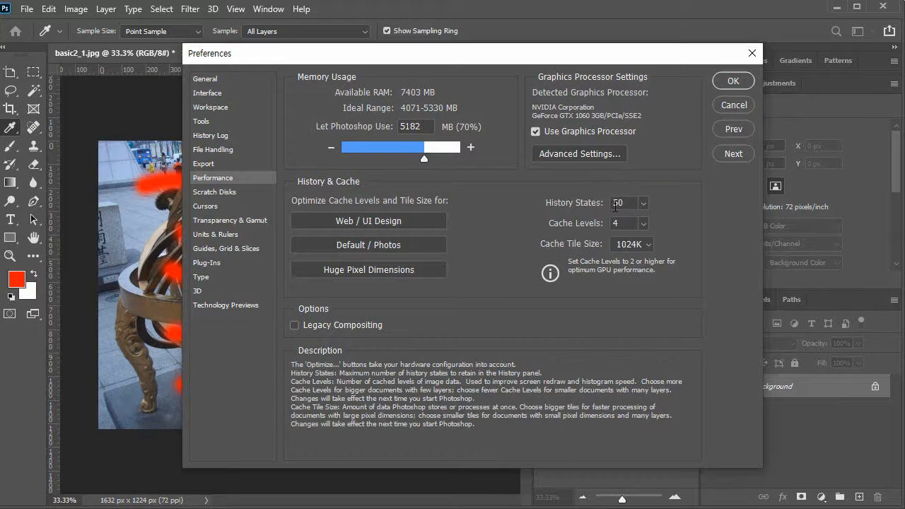
pyautogui.click(733, 105)
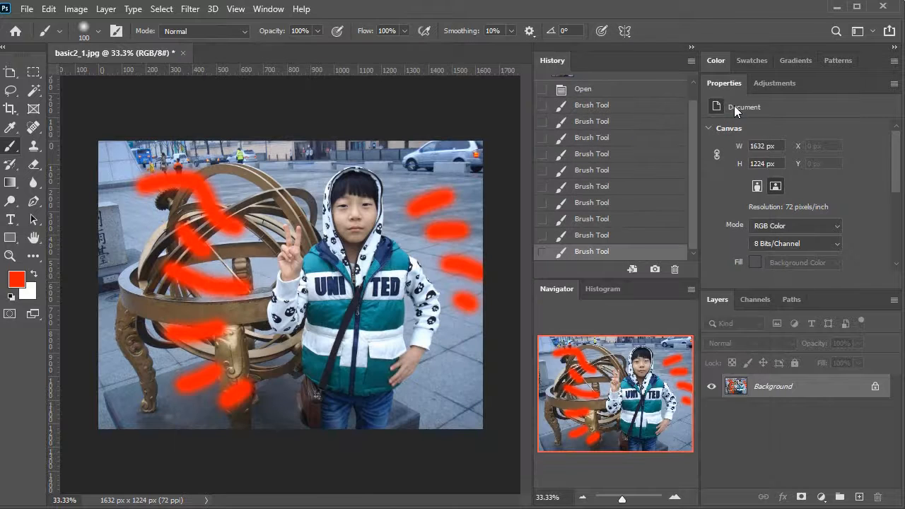
# - Switch between the Open state and the last stroke, then mark and unmark the third-last Brush Tool state as history brush source
pyautogui.click(584, 91)
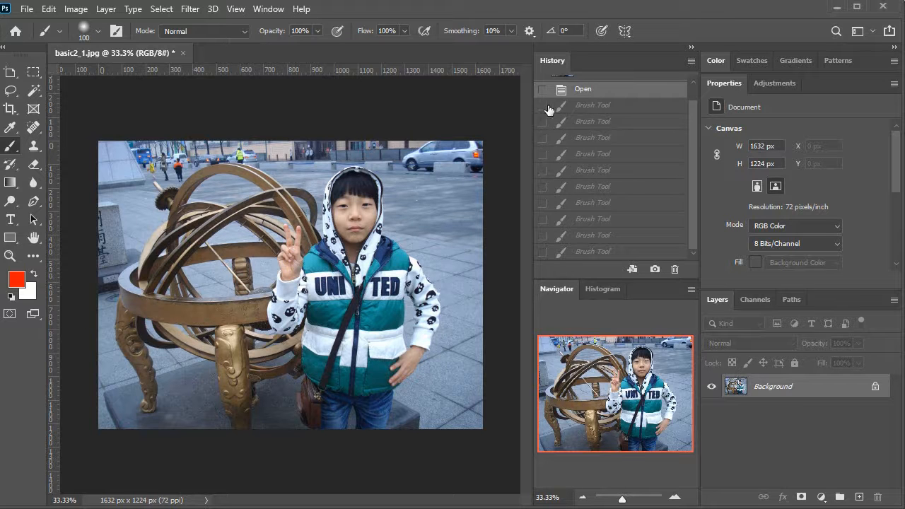
pyautogui.click(626, 252)
pyautogui.click(542, 220)
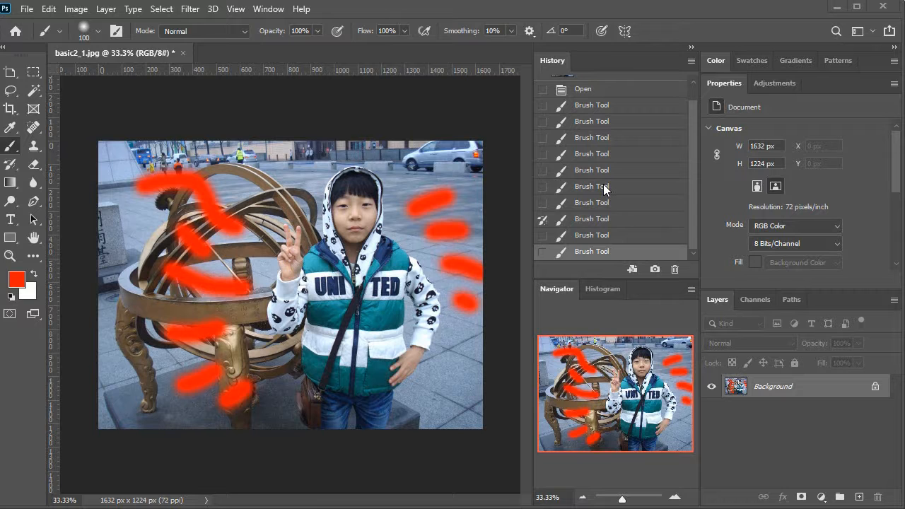
pyautogui.click(542, 218)
# - Activate the History Brush tool and try to paint on the photo without a designated source state
pyautogui.rightClick(10, 152)
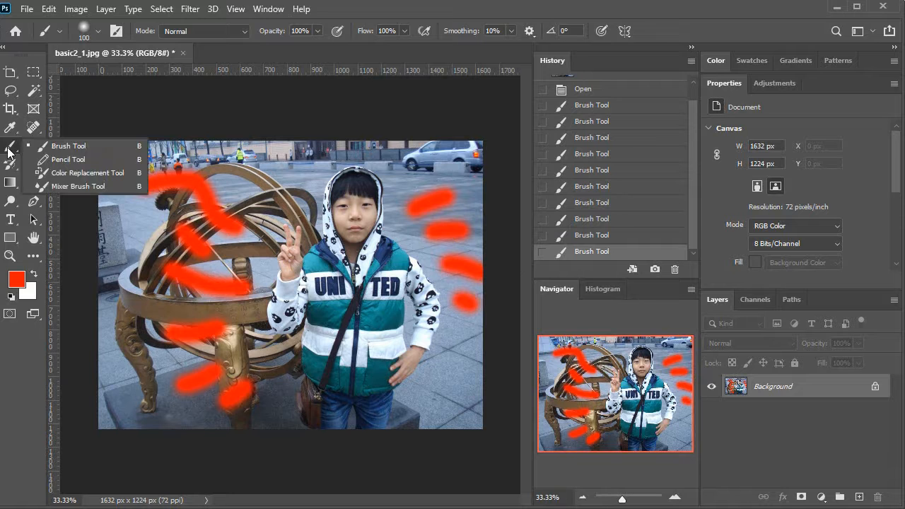
pyautogui.click(84, 148)
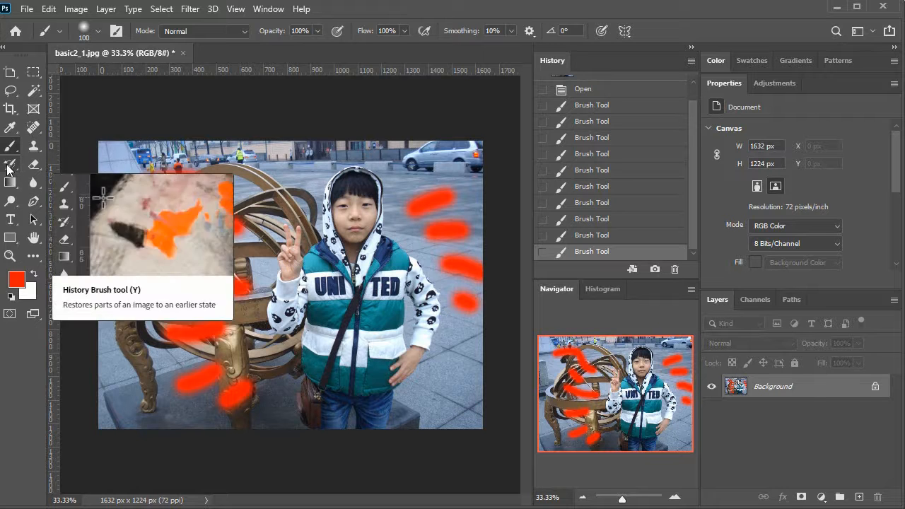
pyautogui.click(7, 167)
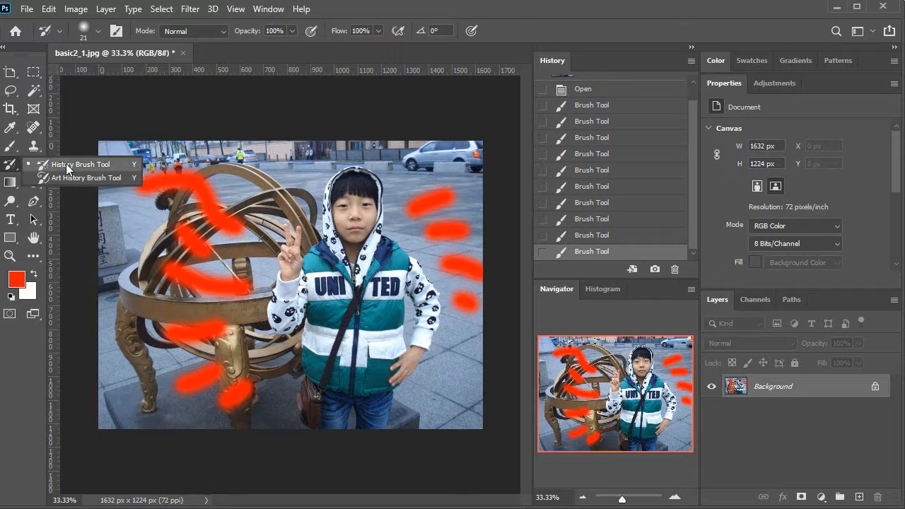
pyautogui.click(112, 167)
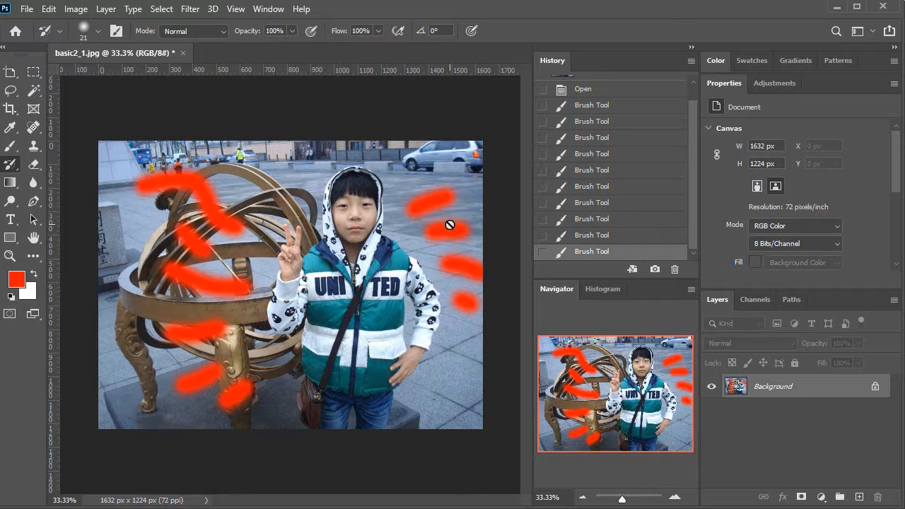
pyautogui.click(277, 244)
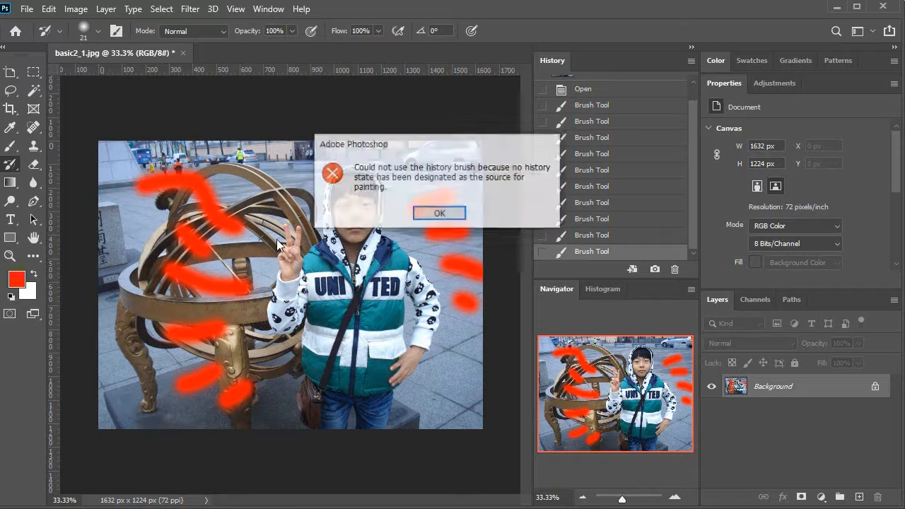
pyautogui.click(445, 212)
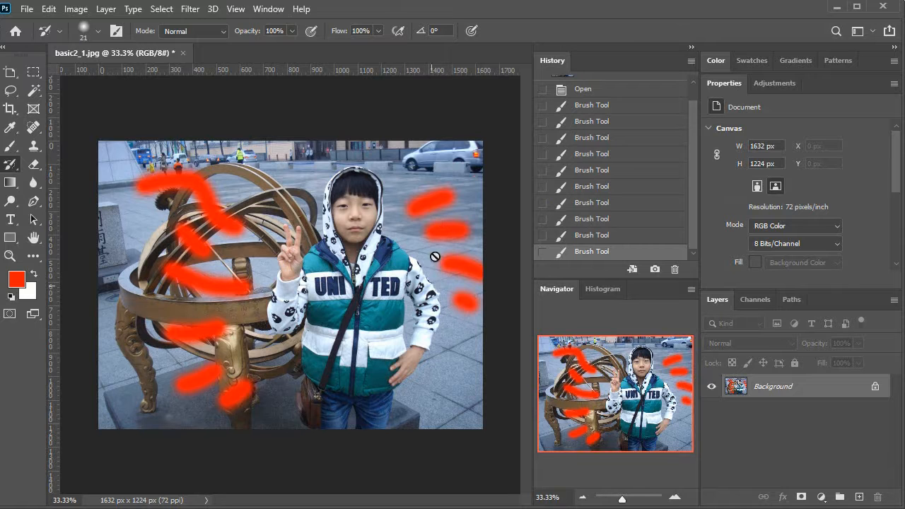
# - Designate the Open state as the source for the history brush
pyautogui.click(542, 89)
pyautogui.click(542, 88)
pyautogui.click(543, 105)
pyautogui.click(542, 88)
# - Enlarge the history brush to 100 px and paint away the two upper red strokes on the pavement beside the boy
pyautogui.press(']')
pyautogui.press(']')
pyautogui.press(']')
pyautogui.press(']')
pyautogui.press(']')
pyautogui.press(']')
pyautogui.press(']')
pyautogui.press(']')
pyautogui.press(']')
pyautogui.moveTo(418, 214)
pyautogui.mouseDown()
pyautogui.moveTo(423, 193)
pyautogui.moveTo(412, 223)
pyautogui.moveTo(413, 180)
pyautogui.moveTo(394, 229)
pyautogui.moveTo(427, 190)
pyautogui.moveTo(427, 208)
pyautogui.moveTo(456, 187)
pyautogui.moveTo(427, 216)
pyautogui.moveTo(454, 205)
pyautogui.moveTo(409, 236)
pyautogui.moveTo(470, 203)
pyautogui.moveTo(420, 234)
pyautogui.moveTo(457, 229)
pyautogui.mouseUp()
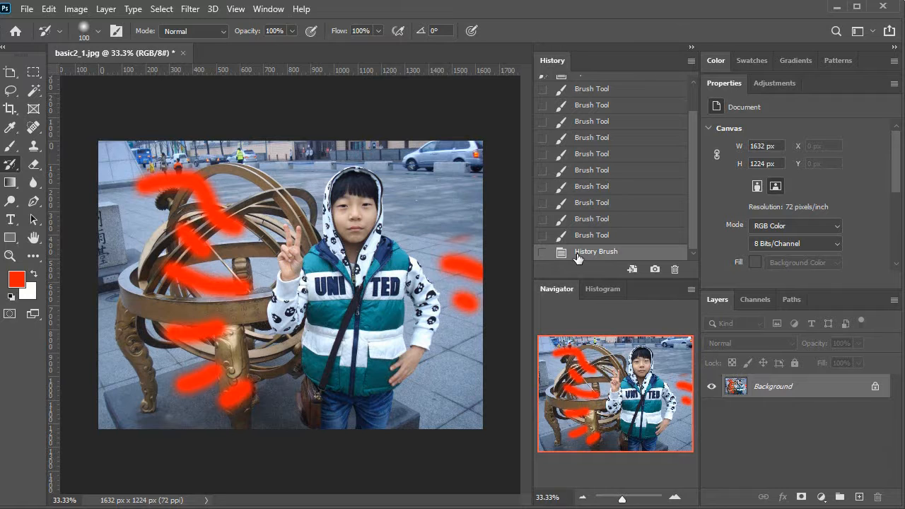
# - Create a new document from the current History Brush state and take a snapshot in it
pyautogui.click(632, 269)
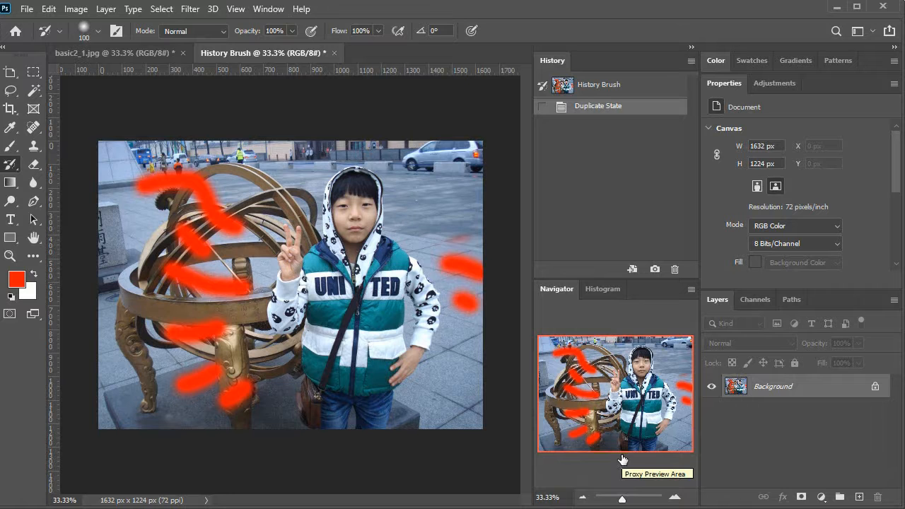
pyautogui.click(655, 270)
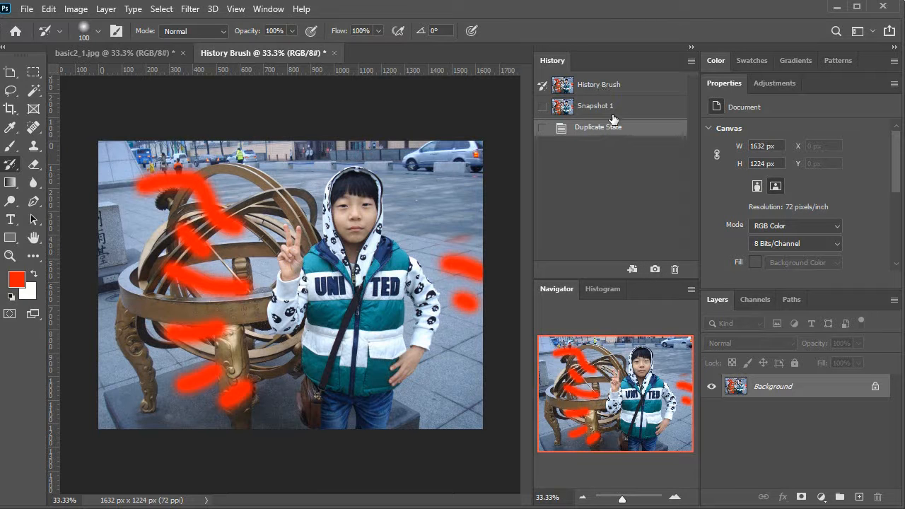
# - Delete the Duplicate State from the new document's history and close that document without saving
pyautogui.click(674, 270)
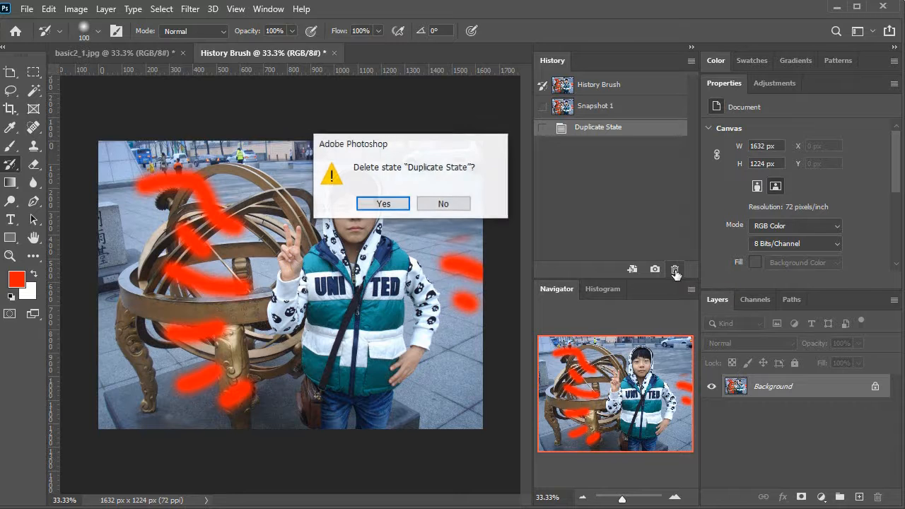
pyautogui.click(381, 202)
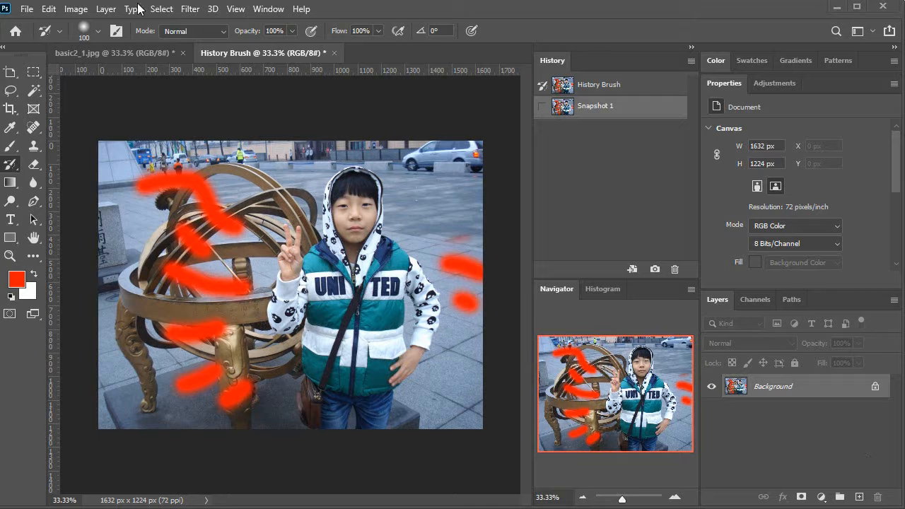
pyautogui.click(27, 9)
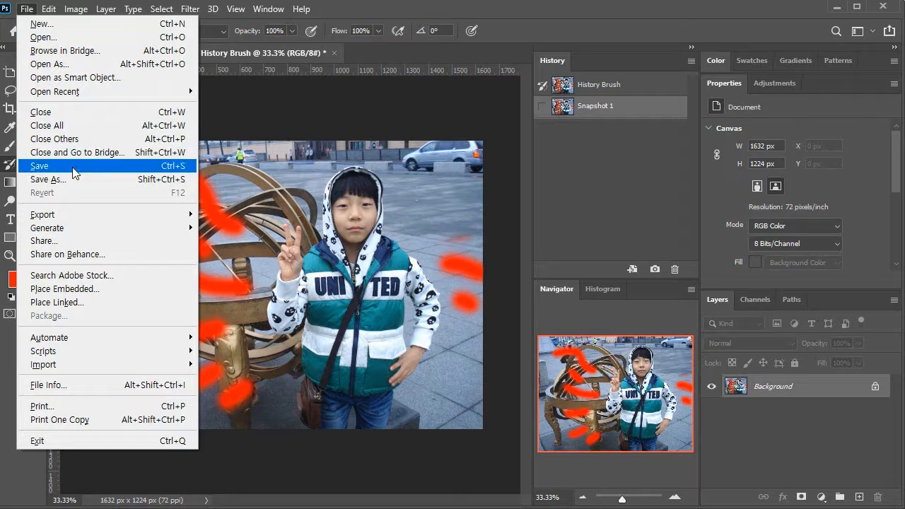
pyautogui.click(283, 197)
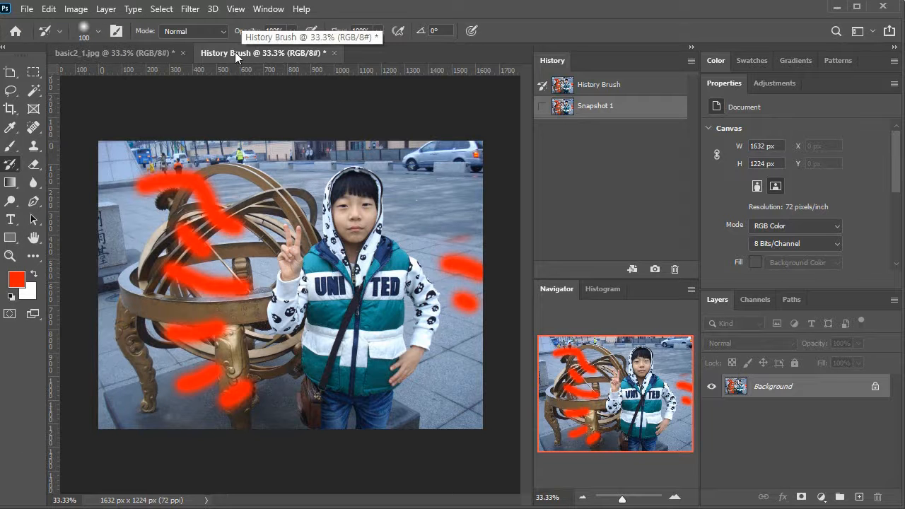
pyautogui.click(333, 53)
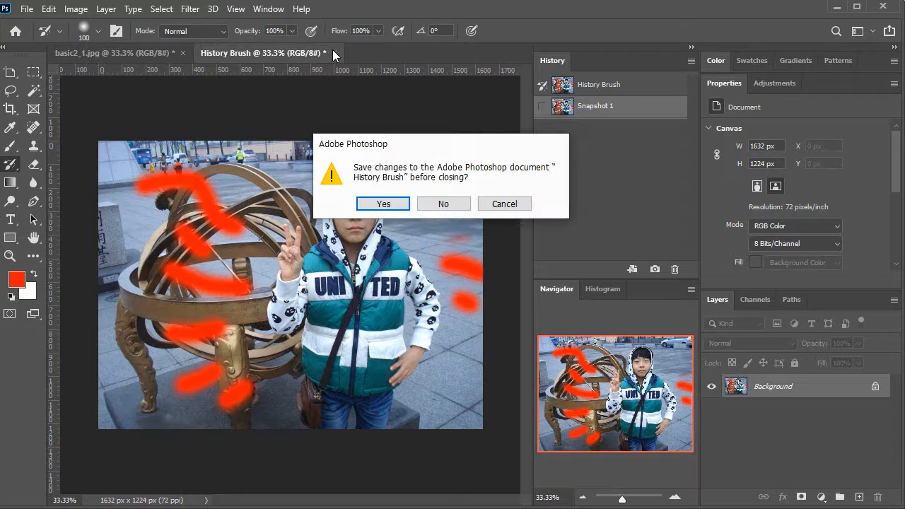
pyautogui.click(466, 206)
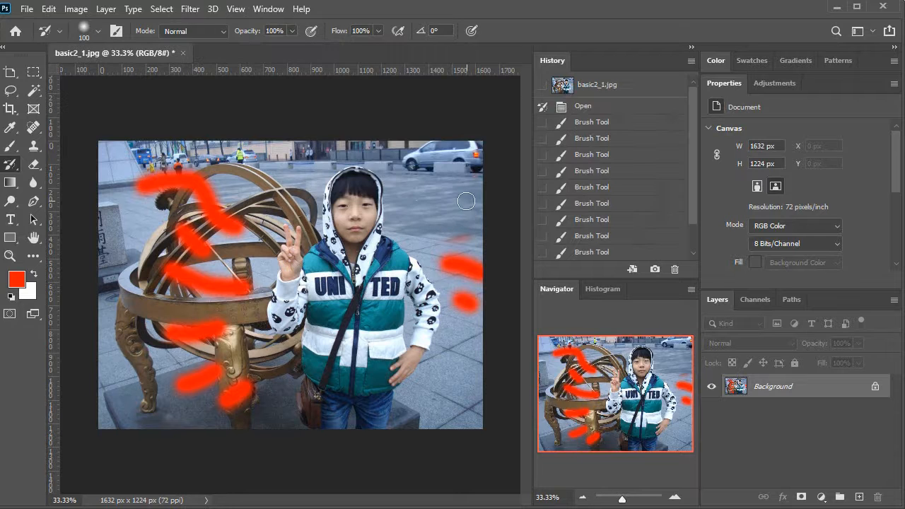
# - Revert basic2_1.jpg to its last saved version
pyautogui.click(27, 9)
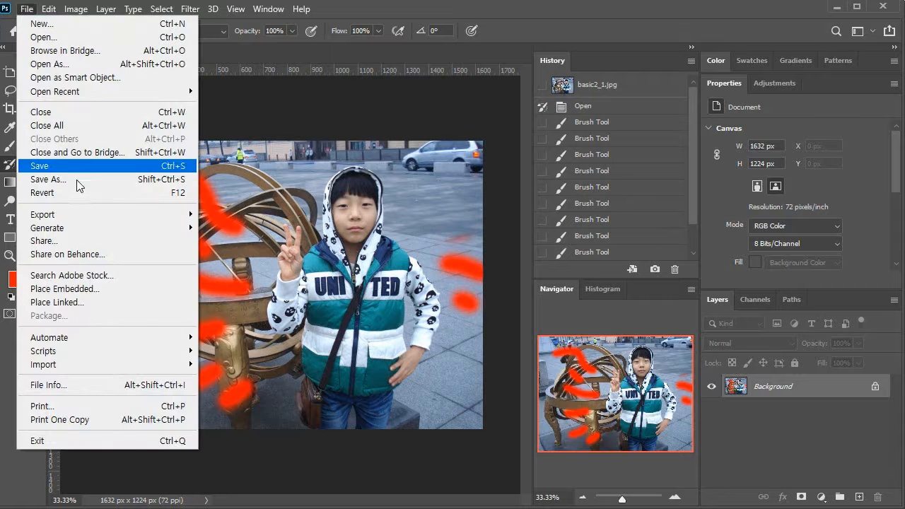
pyautogui.click(255, 53)
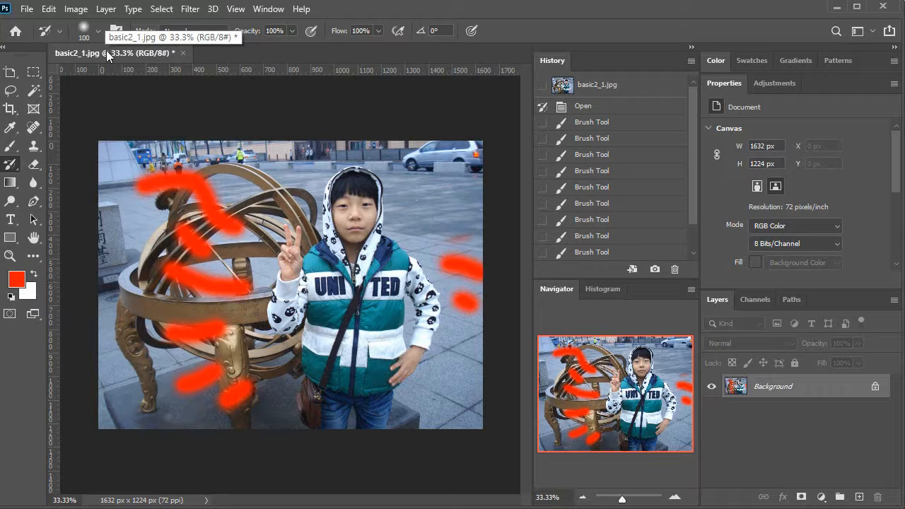
pyautogui.click(27, 10)
pyautogui.click(44, 193)
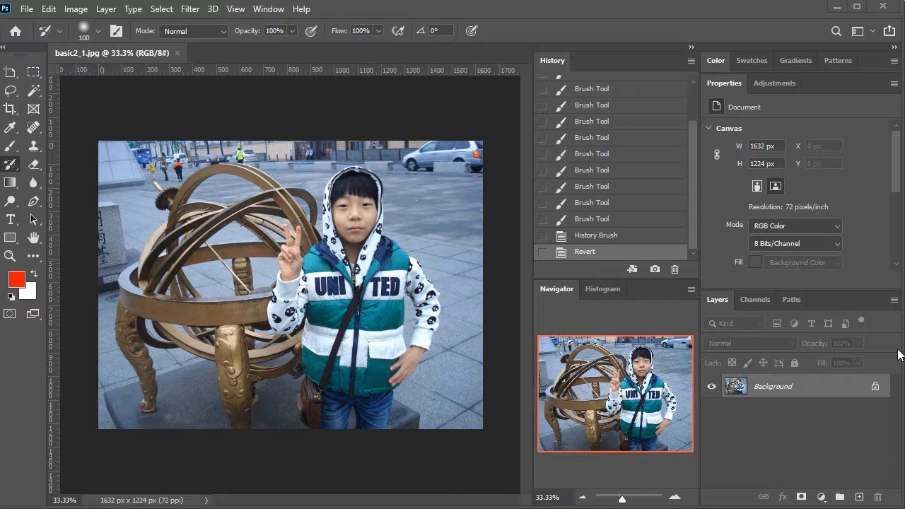
# - Look through the variants of the marquee, lasso and magic wand tool groups, switching between Magnetic Lasso, Lasso and Object Selection
pyautogui.click(9, 75)
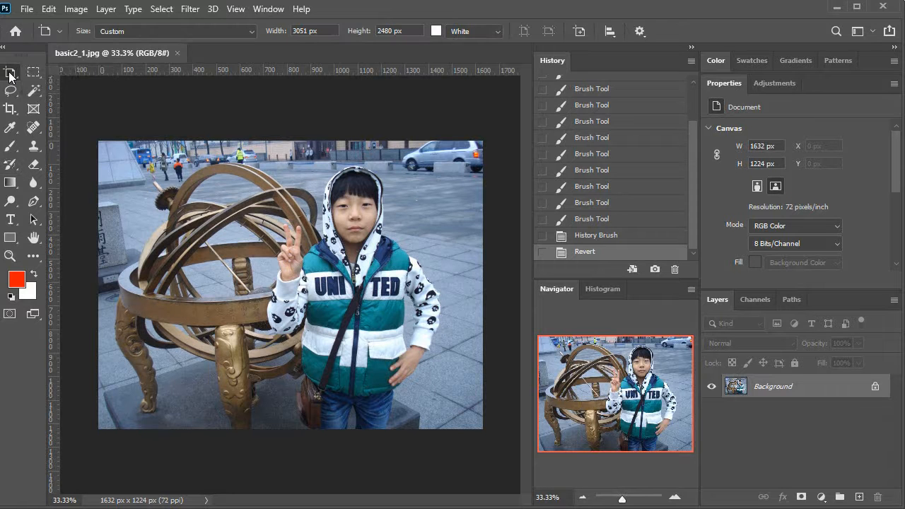
pyautogui.click(34, 74)
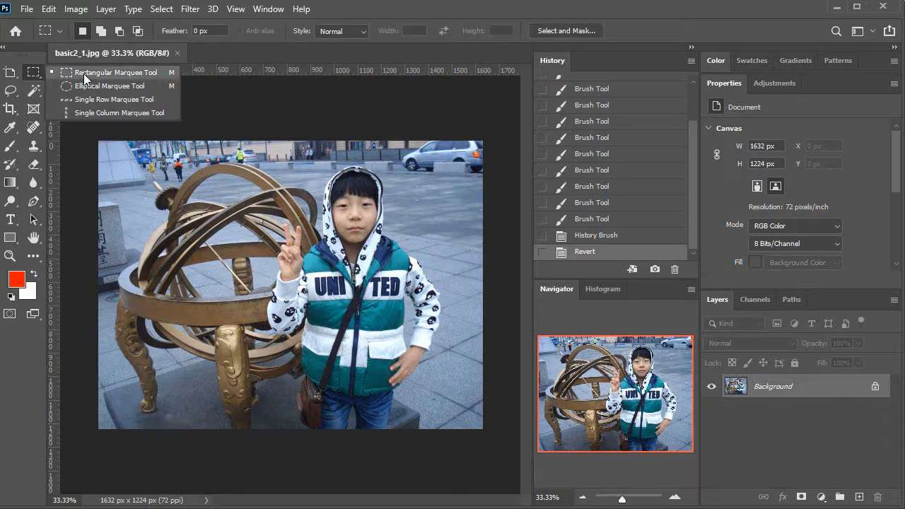
pyautogui.click(12, 91)
pyautogui.click(63, 117)
pyautogui.click(12, 92)
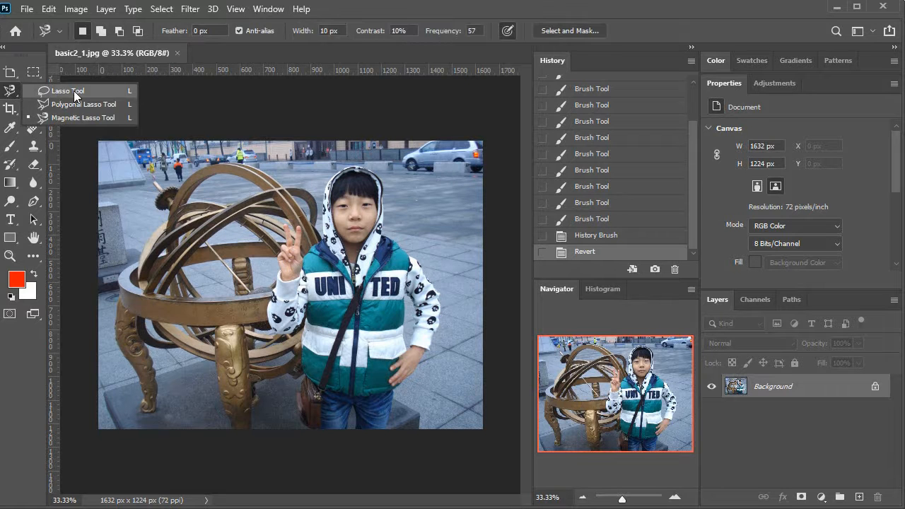
pyautogui.click(75, 92)
pyautogui.click(34, 91)
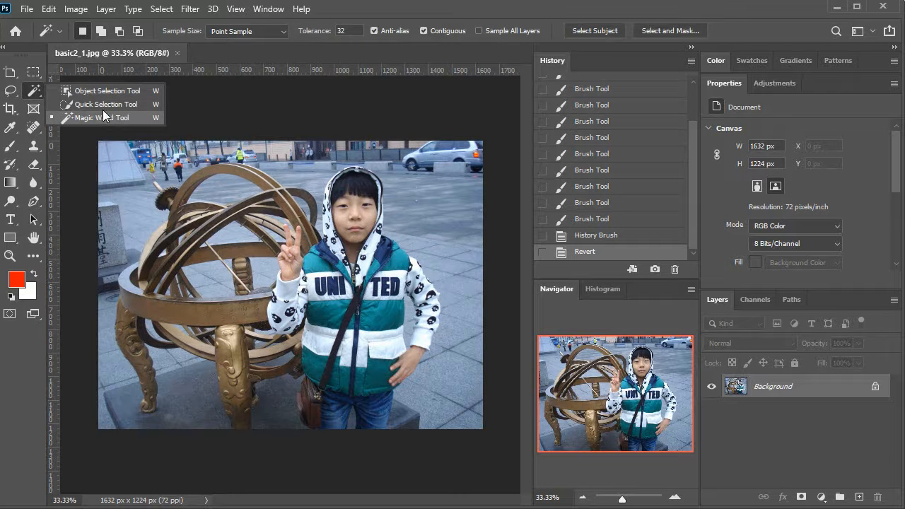
pyautogui.click(103, 90)
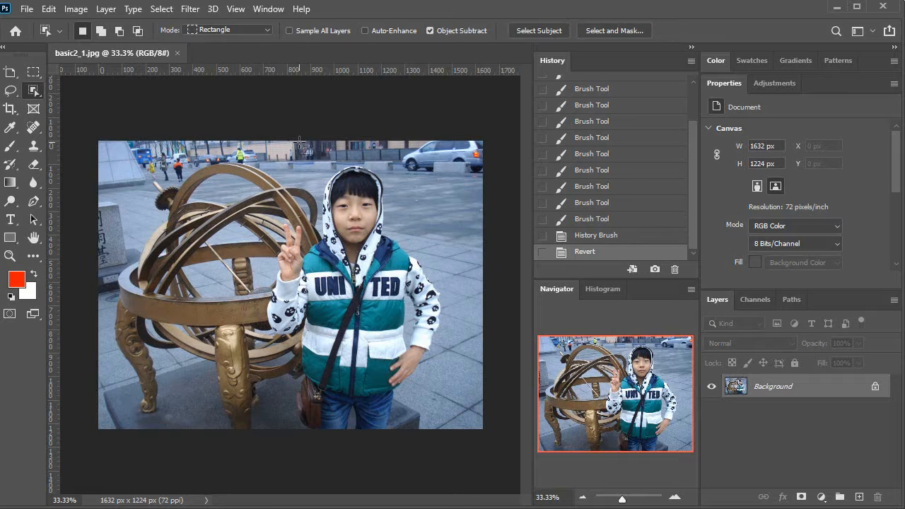
# - Collapse the History and Navigator panels and draw rectangular marquee selections over the boy's upper body and the golden sphere
pyautogui.click(692, 47)
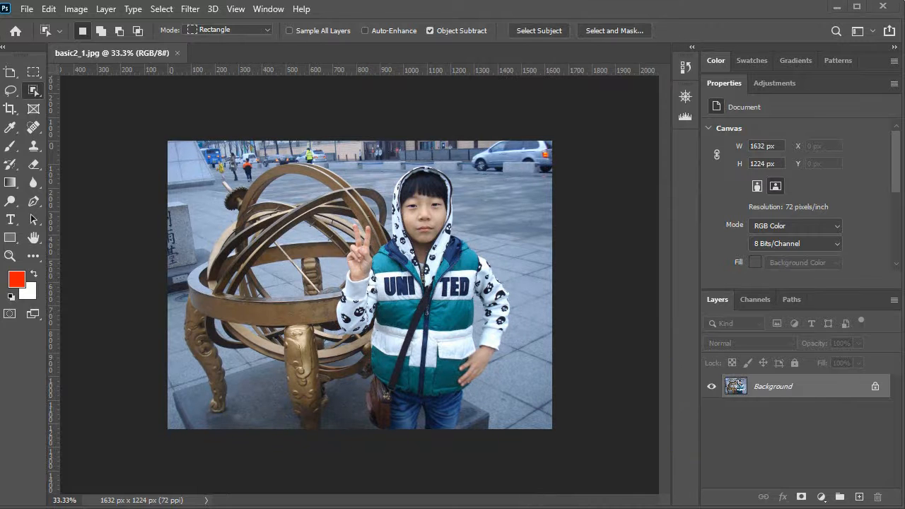
pyautogui.click(33, 72)
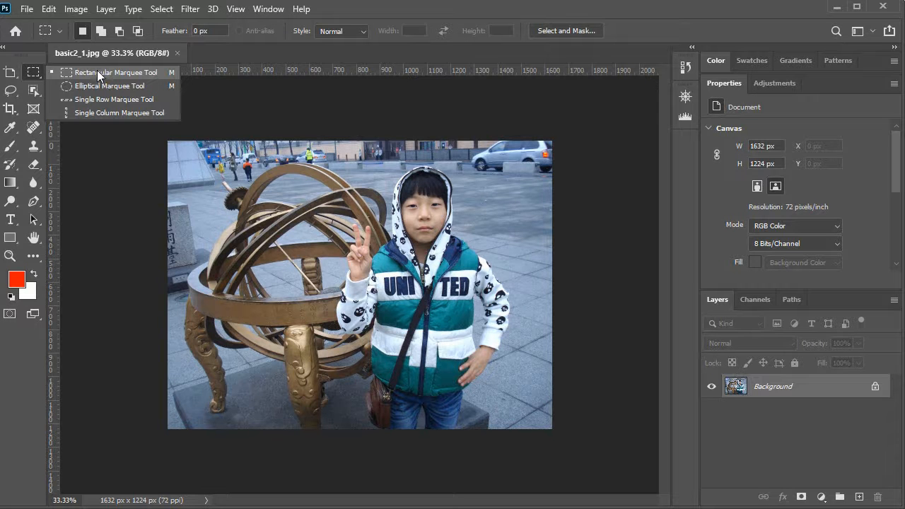
pyautogui.click(99, 75)
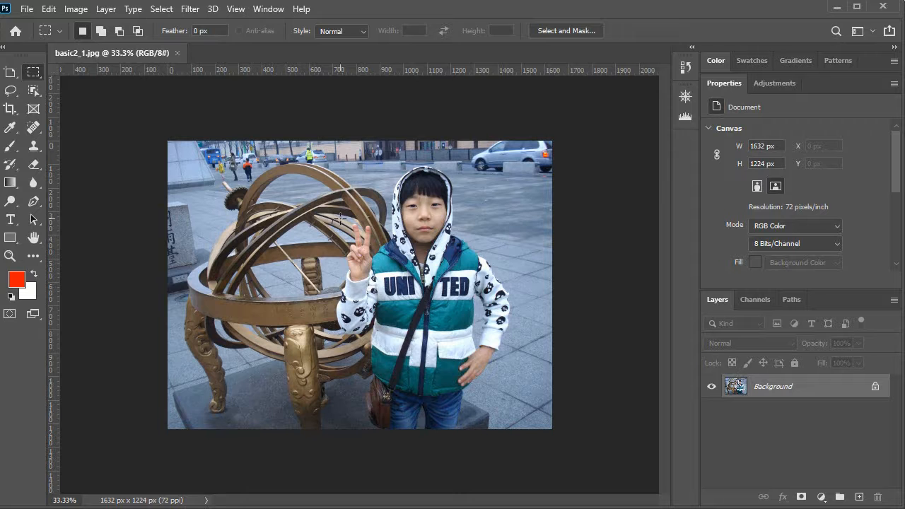
pyautogui.moveTo(346, 147); pyautogui.dragTo(517, 300)
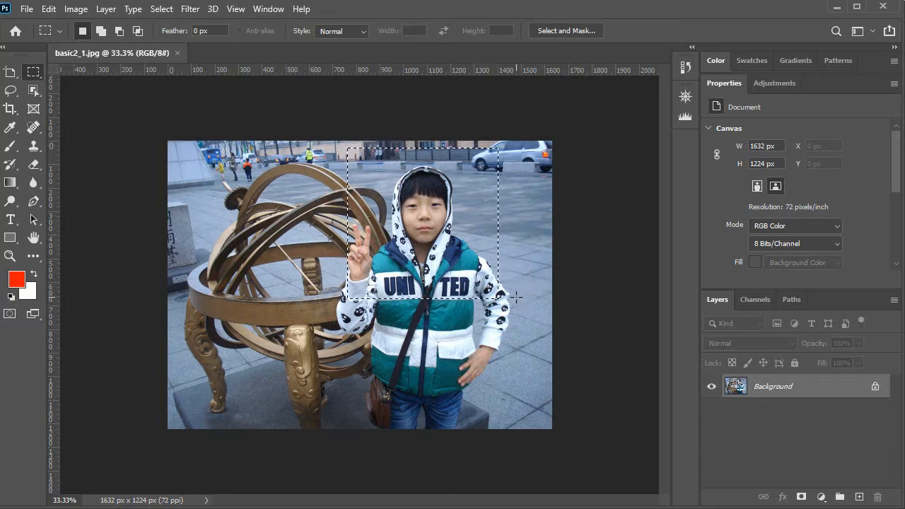
pyautogui.moveTo(393, 262); pyautogui.dragTo(393, 262)
# - Show the photo at 100% and draw a square marquee selection over the rings' edge and part of the boy's face
pyautogui.doubleClick(10, 256)
pyautogui.scroll(5, 154, 250)
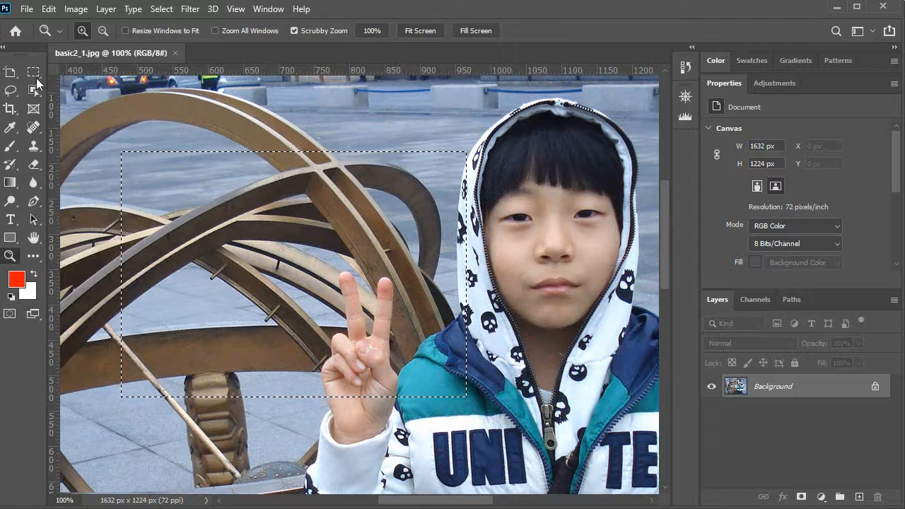
pyautogui.click(34, 71)
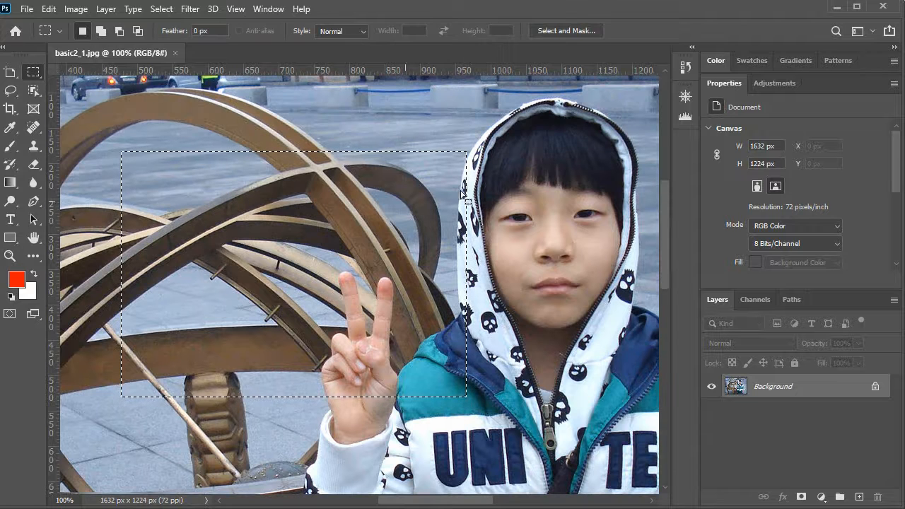
pyautogui.moveTo(377, 99); pyautogui.dragTo(651, 301)
# - Draw a circular selection with the Elliptical Marquee over the golden rings beside the boy
pyautogui.rightClick(36, 70)
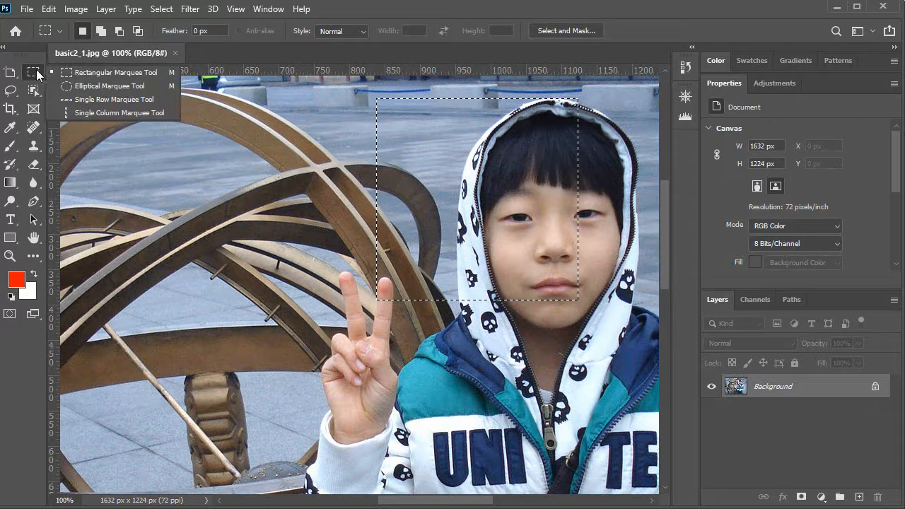
pyautogui.click(84, 87)
pyautogui.moveTo(225, 129); pyautogui.dragTo(460, 384)
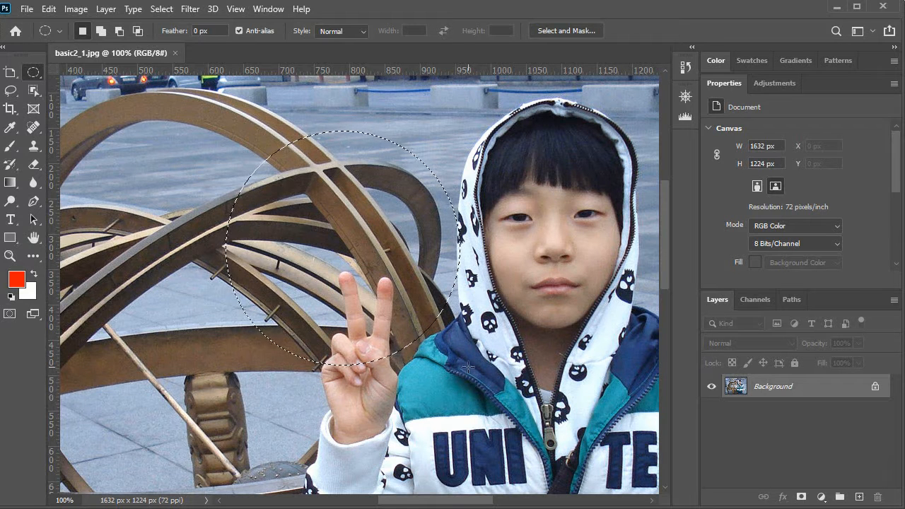
# - Select a single row of pixels across the photo just above the boy's eyes with the Single Row Marquee
pyautogui.rightClick(34, 73)
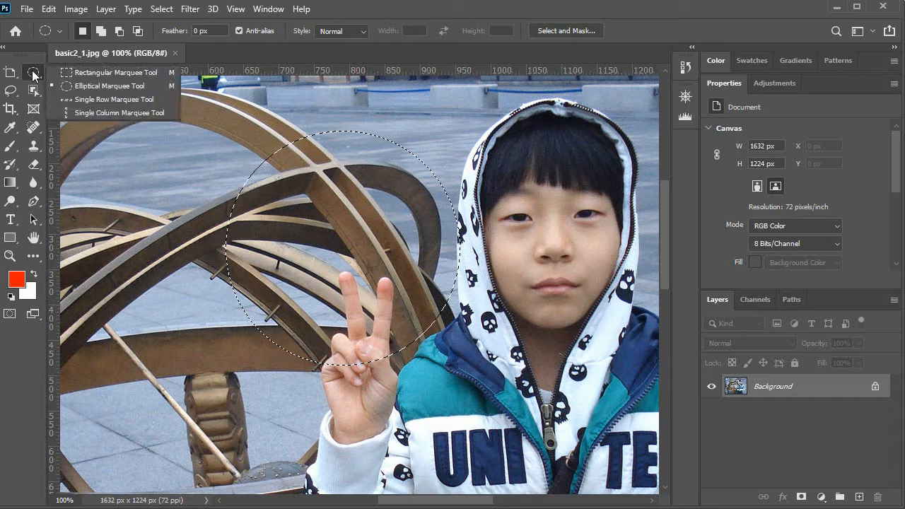
pyautogui.click(80, 101)
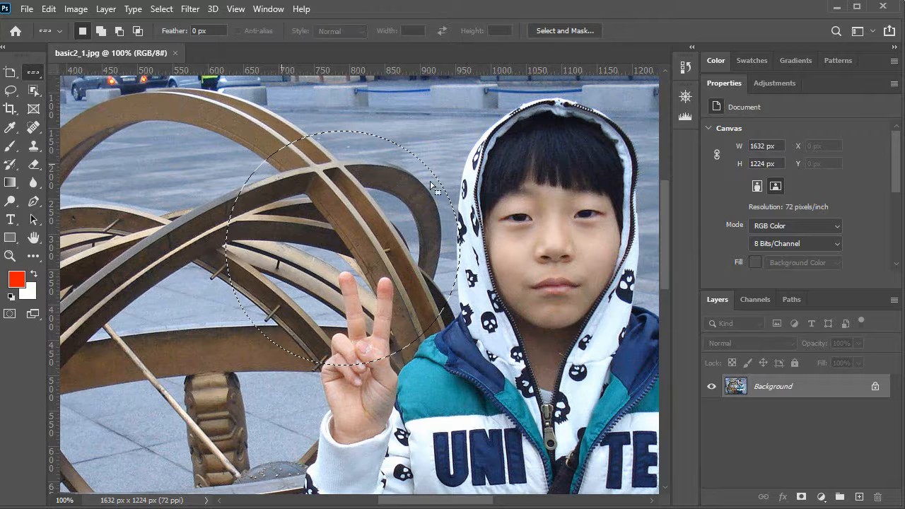
pyautogui.click(505, 208)
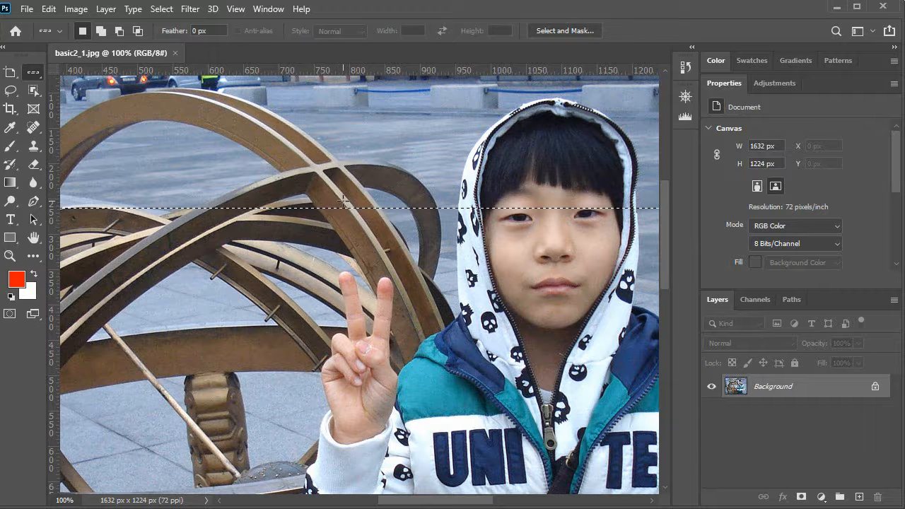
# - Select a single column of pixels through the rings, then one along the edge of the boy's hood, with the Single Column Marquee
pyautogui.rightClick(32, 72)
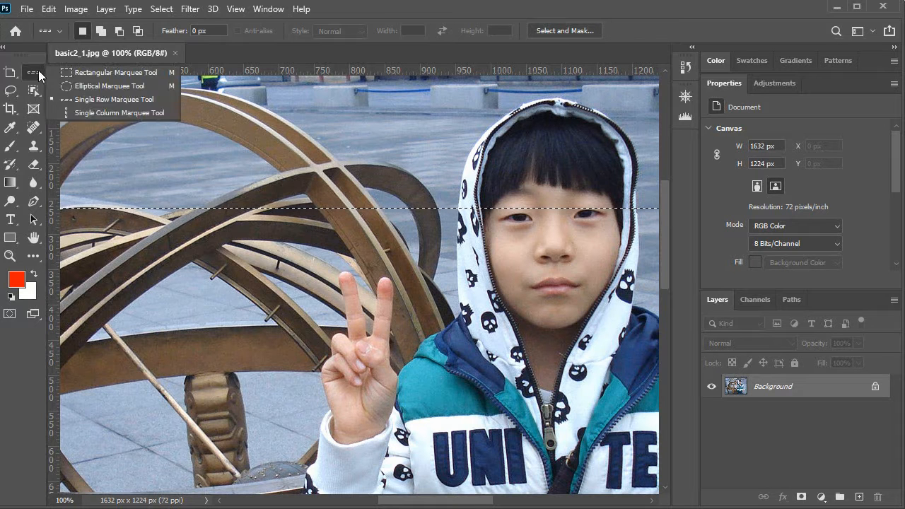
pyautogui.click(106, 111)
pyautogui.click(329, 173)
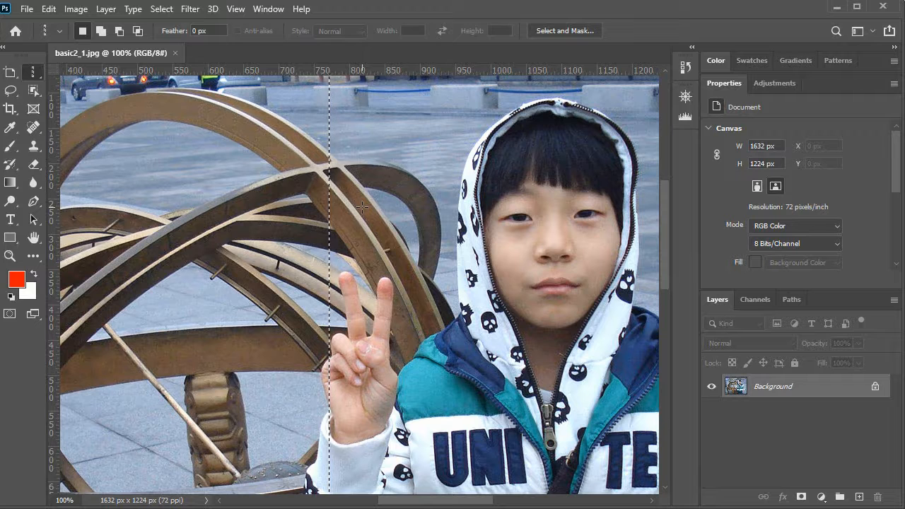
pyautogui.click(460, 388)
# - Clear the column selection and draw a square Rectangular Marquee selection over the upper part of the golden rings
pyautogui.rightClick(31, 75)
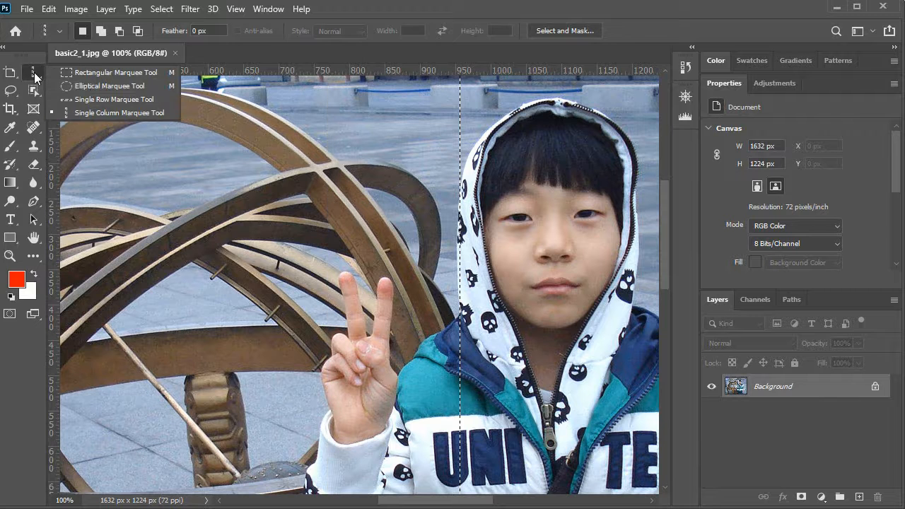
pyautogui.click(83, 74)
pyautogui.click(210, 121)
pyautogui.moveTo(181, 118); pyautogui.dragTo(312, 248)
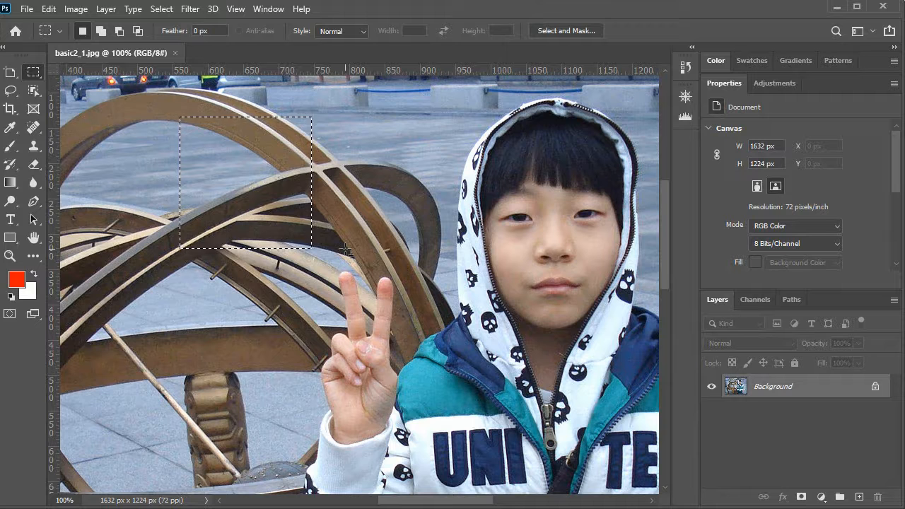
# - Move the selected square of the photo down over the boy's raised fingers and back to its original place with the Move tool
pyautogui.click(9, 75)
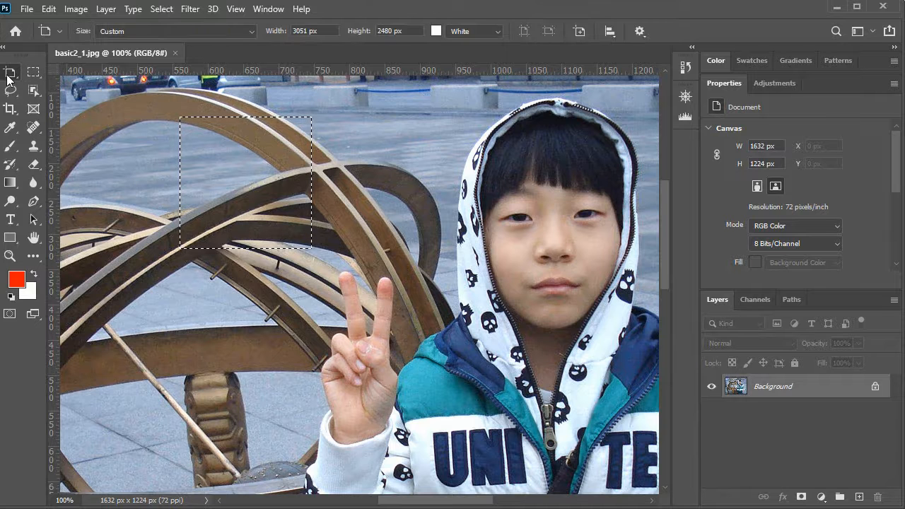
pyautogui.click(12, 74)
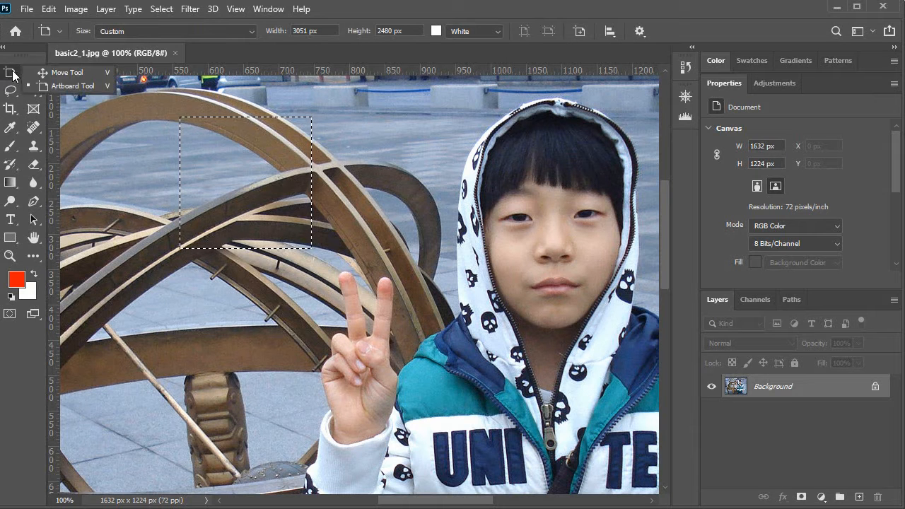
pyautogui.click(59, 71)
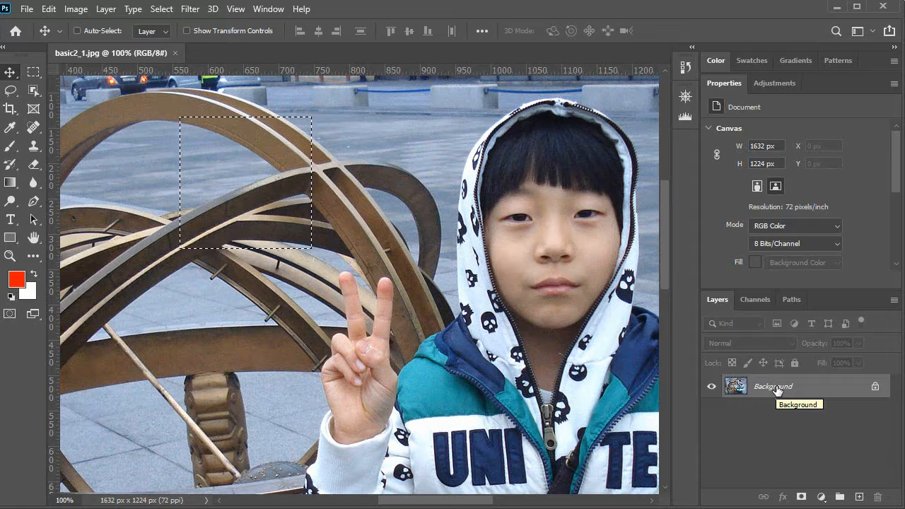
pyautogui.moveTo(241, 197); pyautogui.dragTo(309, 275)
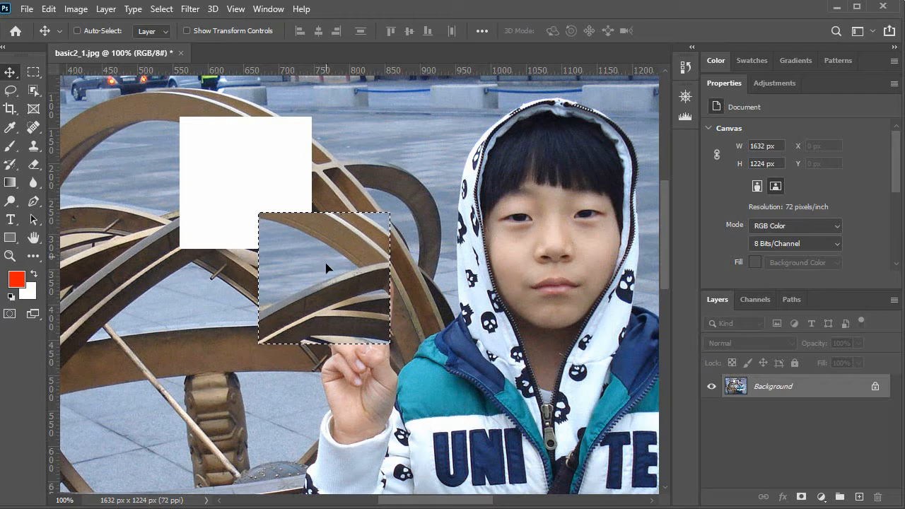
pyautogui.moveTo(329, 271); pyautogui.dragTo(258, 180)
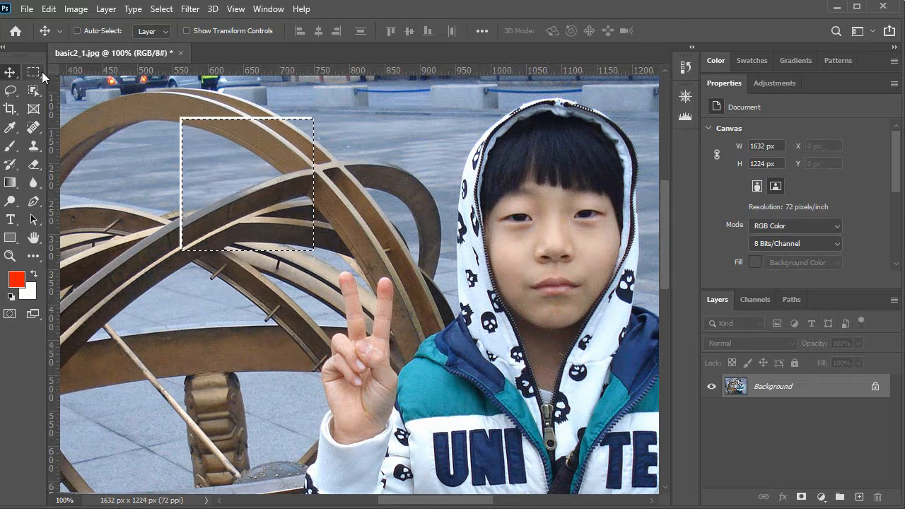
# - Draw rounded freehand selections with the Lasso tool over the golden rings and the pavement beside the boy's hood
pyautogui.click(10, 95)
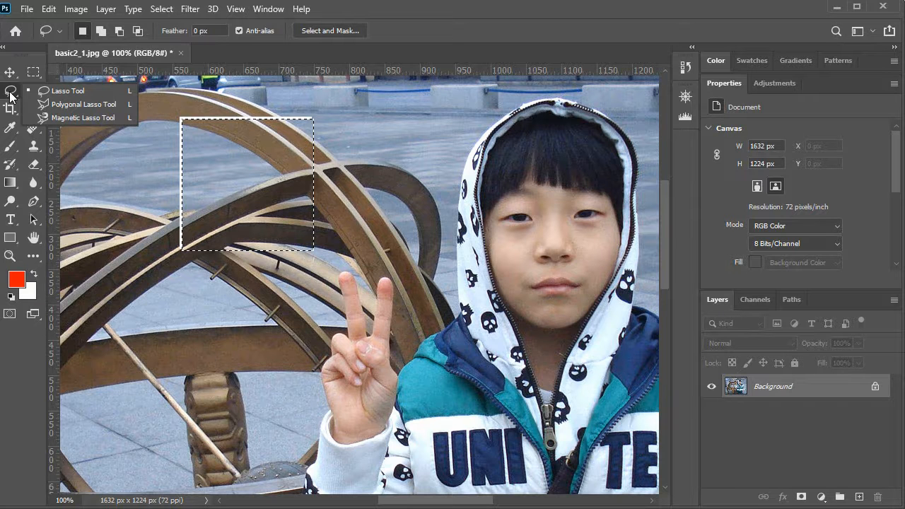
pyautogui.click(61, 91)
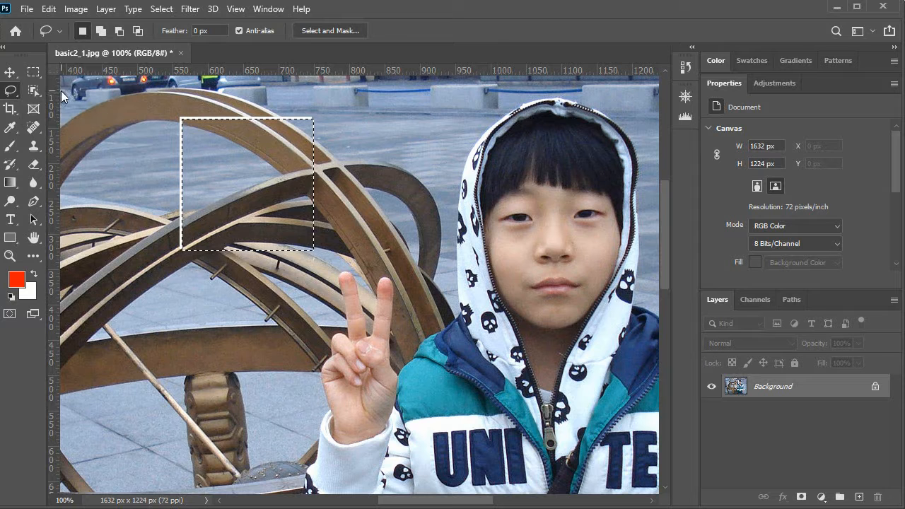
pyautogui.moveTo(399, 128)
pyautogui.mouseDown()
pyautogui.moveTo(366, 137)
pyautogui.moveTo(323, 180)
pyautogui.moveTo(336, 267)
pyautogui.moveTo(405, 305)
pyautogui.moveTo(548, 264)
pyautogui.moveTo(525, 149)
pyautogui.moveTo(397, 130)
pyautogui.mouseUp()
pyautogui.moveTo(270, 160)
pyautogui.mouseDown()
pyautogui.moveTo(241, 178)
pyautogui.moveTo(239, 227)
pyautogui.moveTo(290, 252)
pyautogui.moveTo(353, 232)
pyautogui.moveTo(368, 167)
pyautogui.moveTo(293, 150)
pyautogui.moveTo(263, 161)
pyautogui.mouseUp()
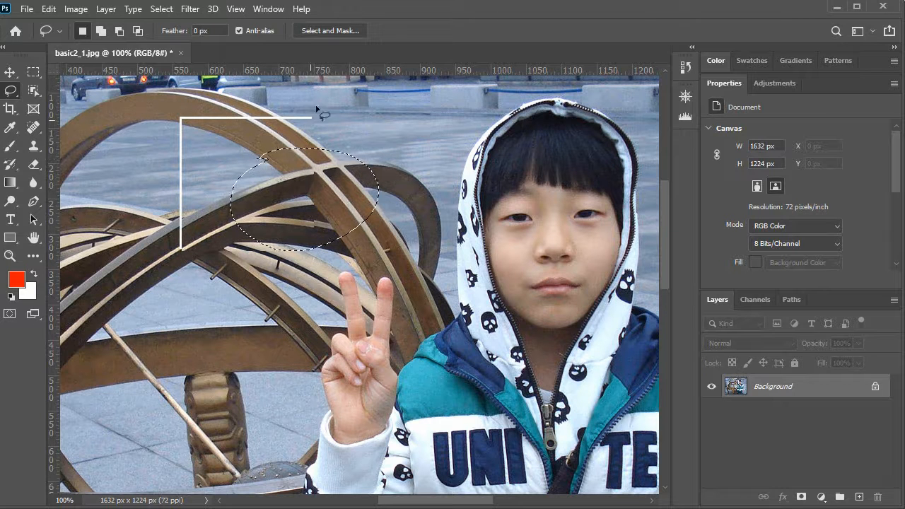
pyautogui.moveTo(354, 126)
pyautogui.mouseDown()
pyautogui.moveTo(333, 139)
pyautogui.moveTo(343, 199)
pyautogui.moveTo(420, 205)
pyautogui.moveTo(432, 154)
pyautogui.moveTo(385, 119)
pyautogui.moveTo(351, 123)
pyautogui.mouseUp()
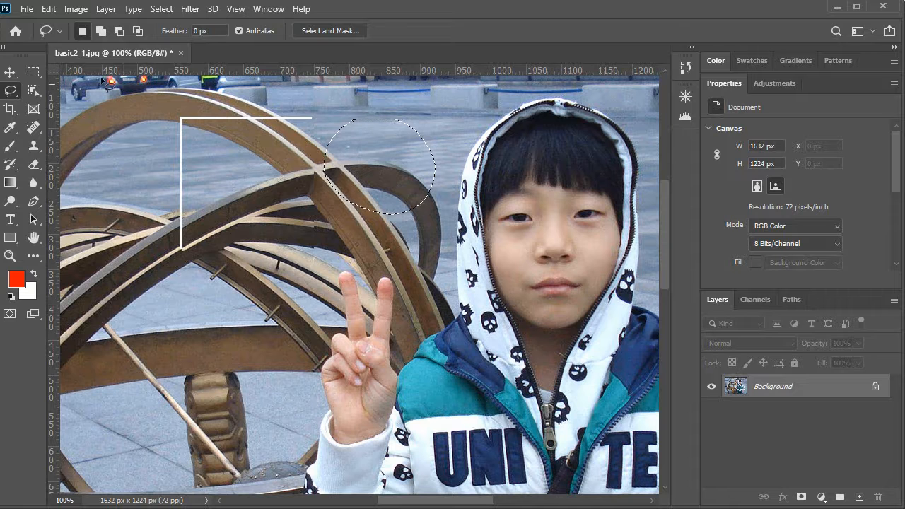
# - Clear the selection and outline a closed four-sided area over the golden rings above the raised fingers with the Polygonal Lasso
pyautogui.rightClick(12, 92)
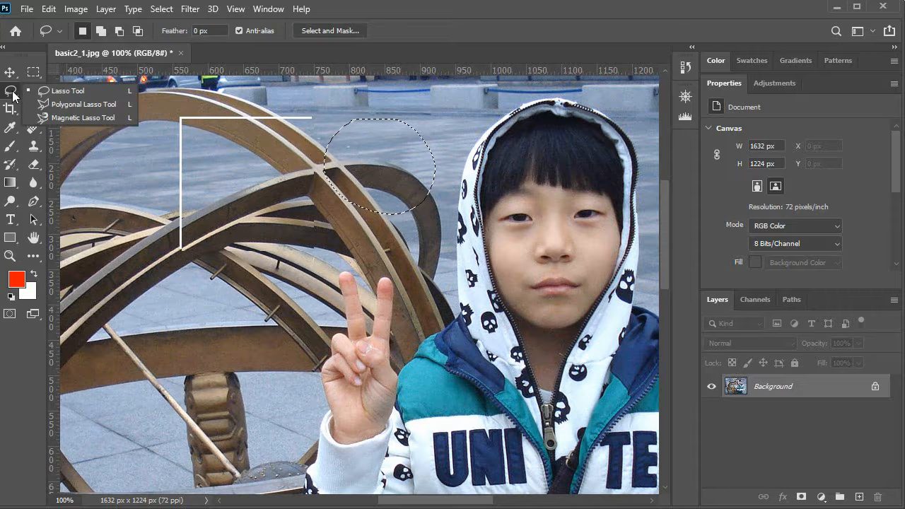
pyautogui.click(84, 104)
pyautogui.hotkey('ctrl', 'd')
pyautogui.click(253, 134)
pyautogui.click(330, 278)
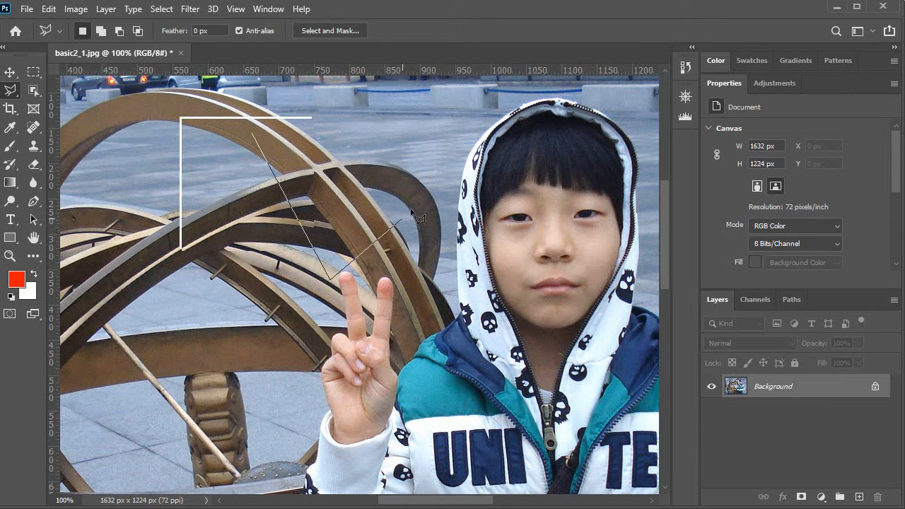
pyautogui.click(413, 202)
pyautogui.click(357, 152)
pyautogui.click(253, 134)
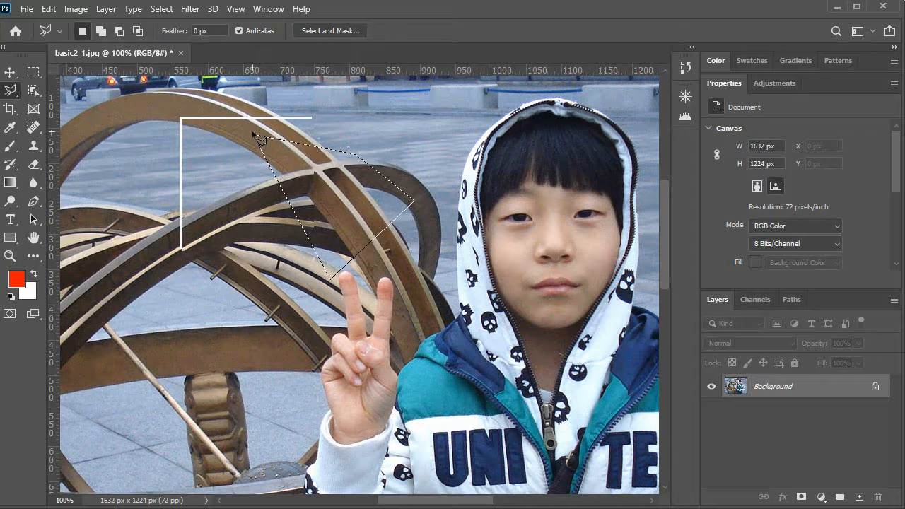
# - Outline a closed area with the Magnetic Lasso along the outer golden ring's edge and across the pavement beside the boy's hood
pyautogui.rightClick(10, 90)
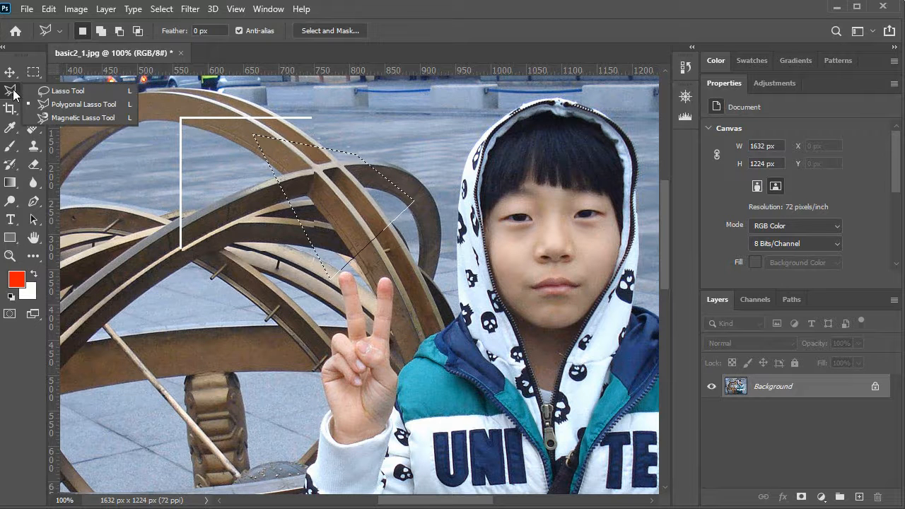
pyautogui.click(67, 119)
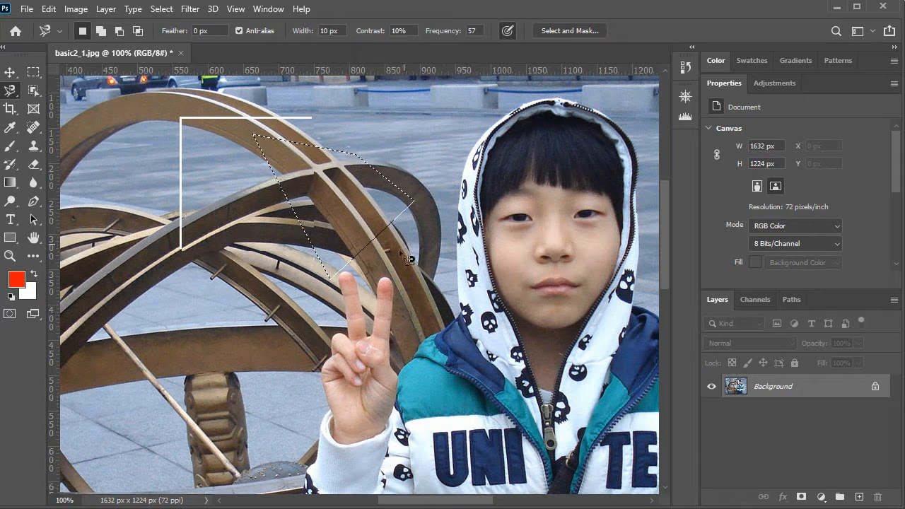
pyautogui.click(298, 128)
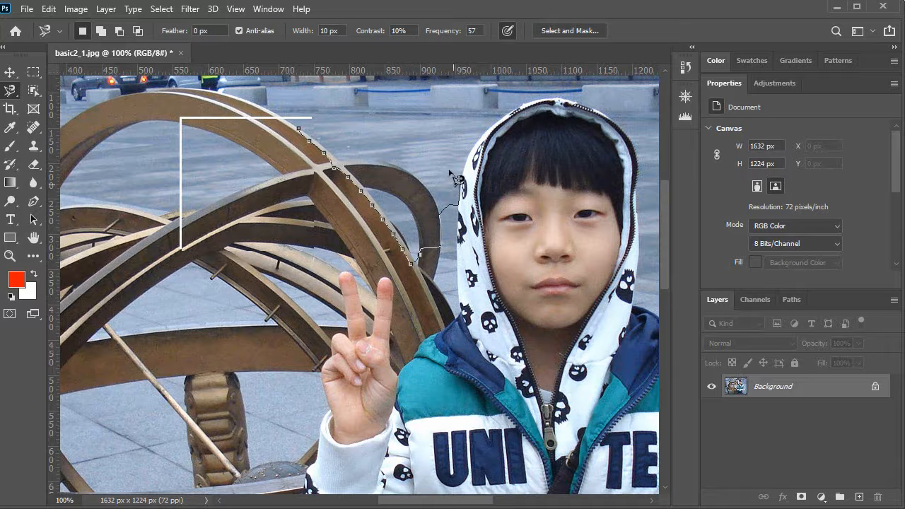
pyautogui.click(309, 135)
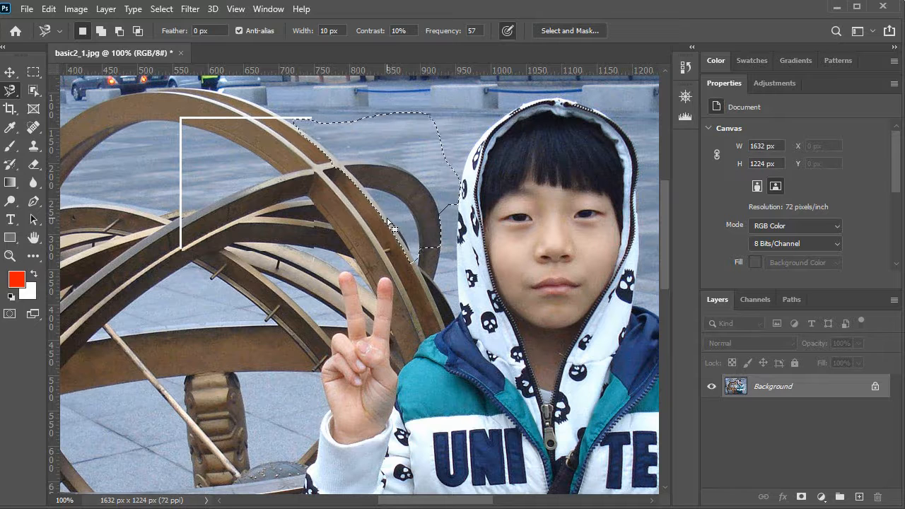
# - Clear the selection and revert the photo to its last saved state
pyautogui.hotkey('ctrl', 'd')
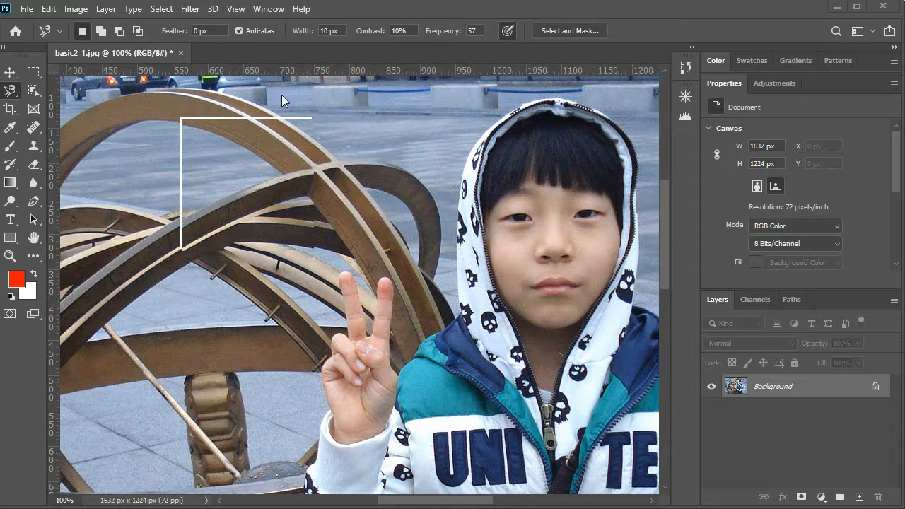
pyautogui.click(26, 9)
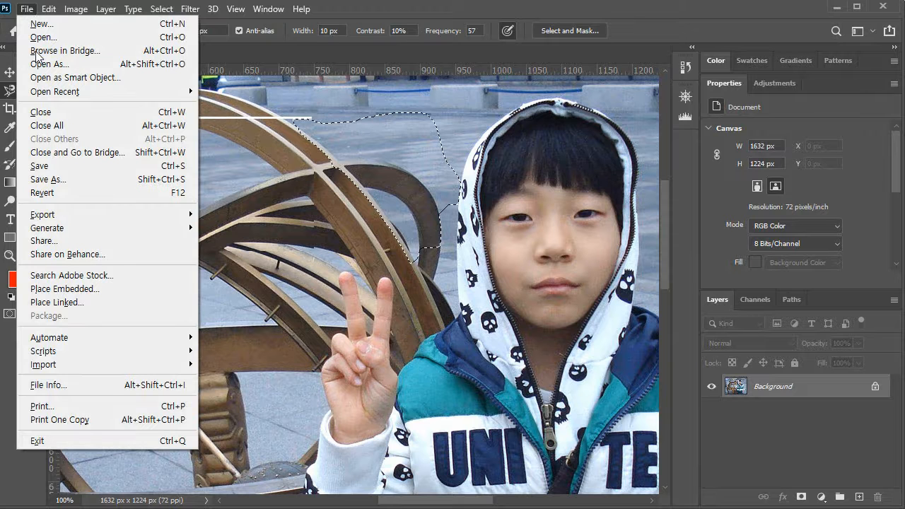
pyautogui.click(97, 196)
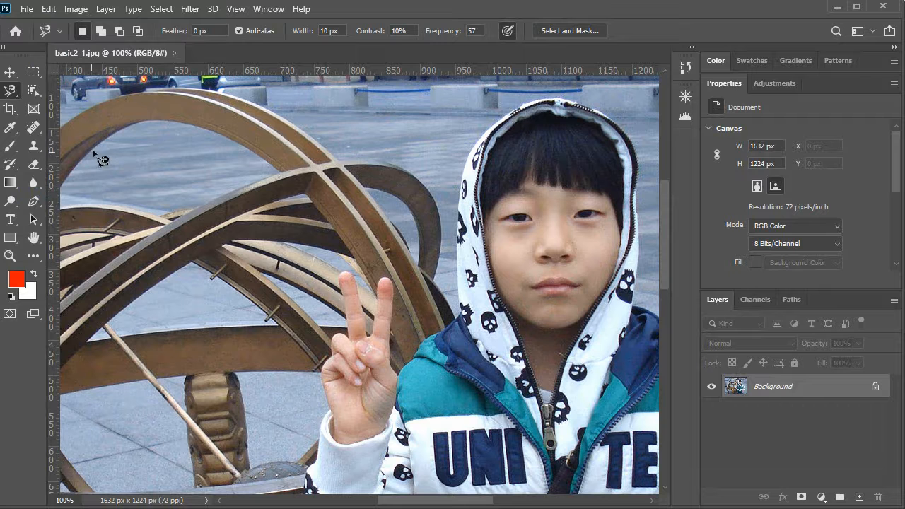
# - Draw a square Rectangular Marquee selection over the upper rings, and replace it with another square above the raised fingers
pyautogui.click(33, 71)
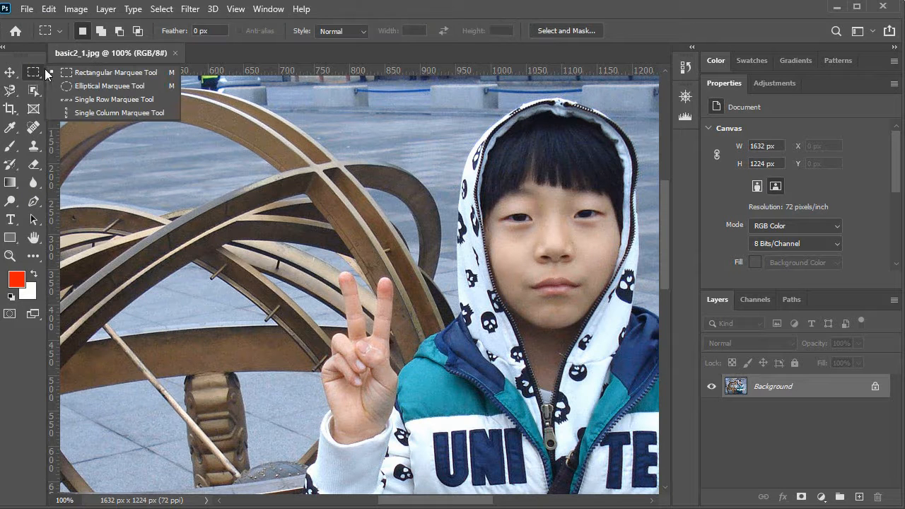
pyautogui.click(83, 72)
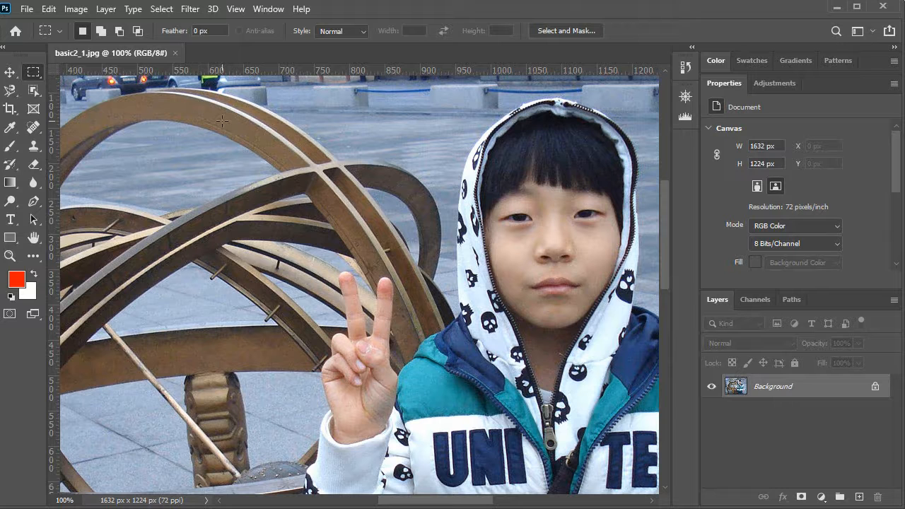
pyautogui.moveTo(203, 115); pyautogui.dragTo(341, 246)
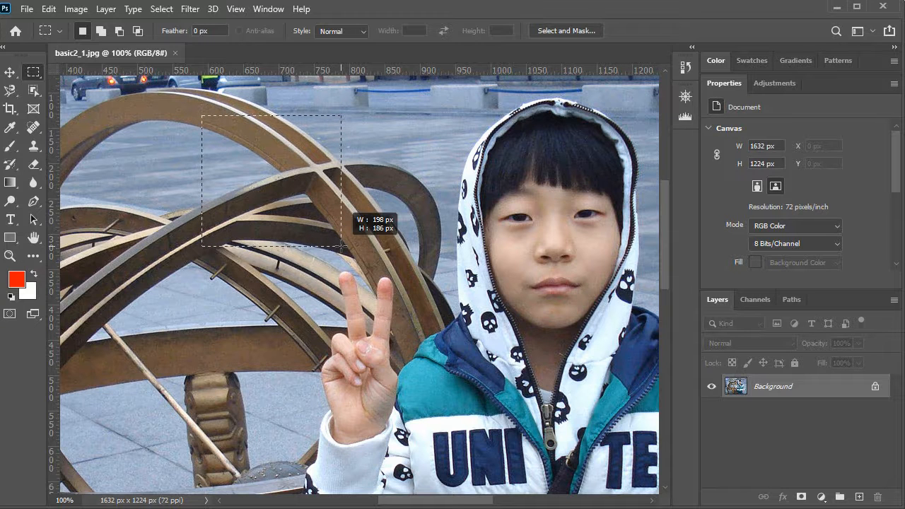
pyautogui.moveTo(341, 246); pyautogui.dragTo(305, 216)
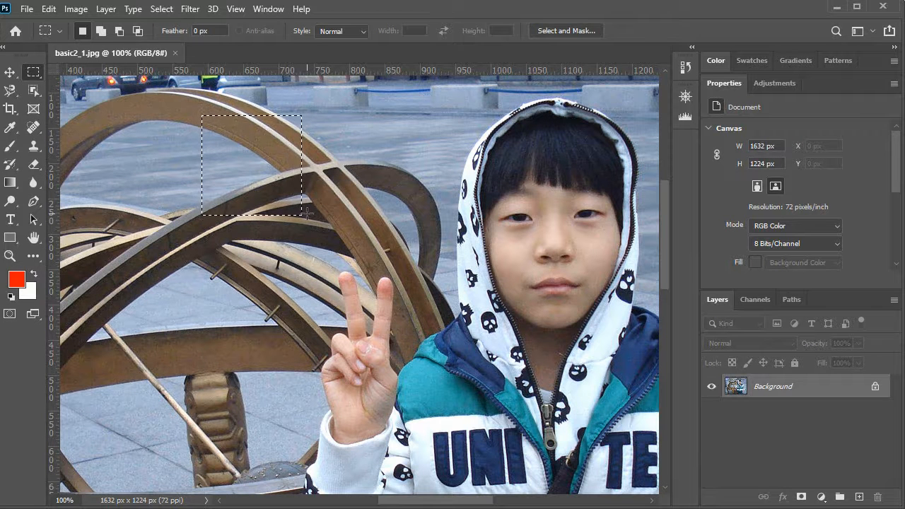
pyautogui.click(343, 214)
pyautogui.moveTo(337, 207); pyautogui.dragTo(384, 249)
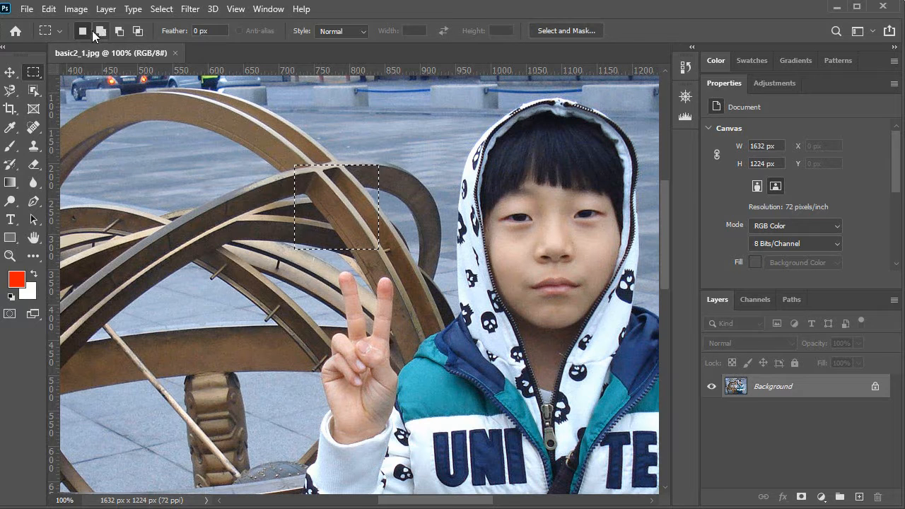
# - Draw a new square selection inside the upper golden arc and add a second square overlapping its lower-right corner
pyautogui.click(59, 32)
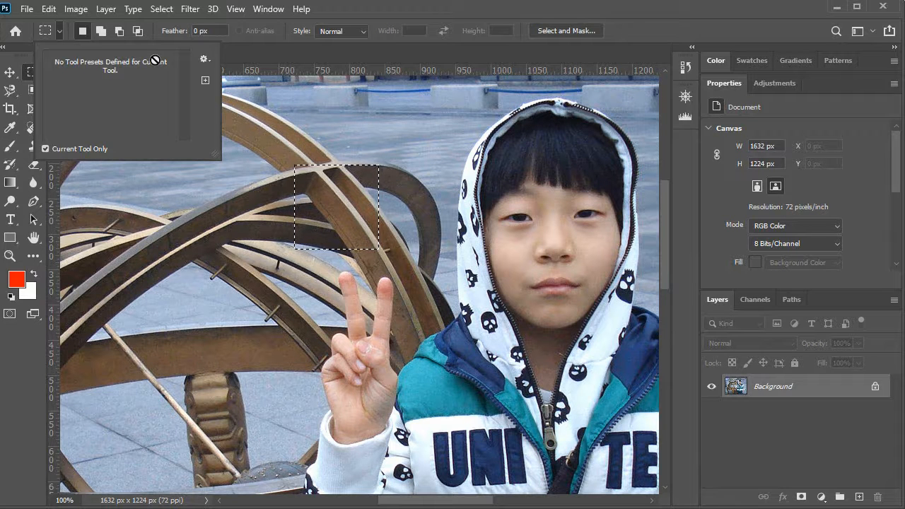
pyautogui.click(101, 32)
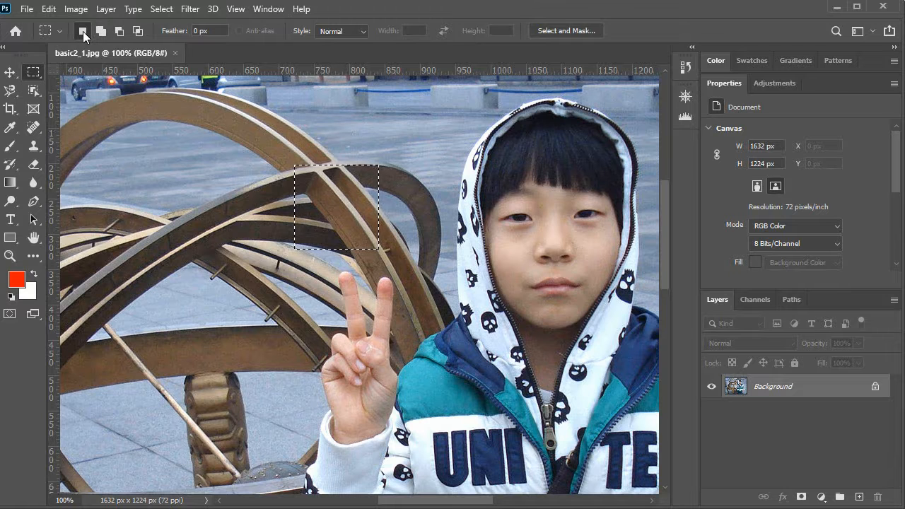
pyautogui.press('shift')
pyautogui.moveTo(181, 112); pyautogui.dragTo(260, 190)
pyautogui.moveTo(182, 123); pyautogui.dragTo(269, 211)
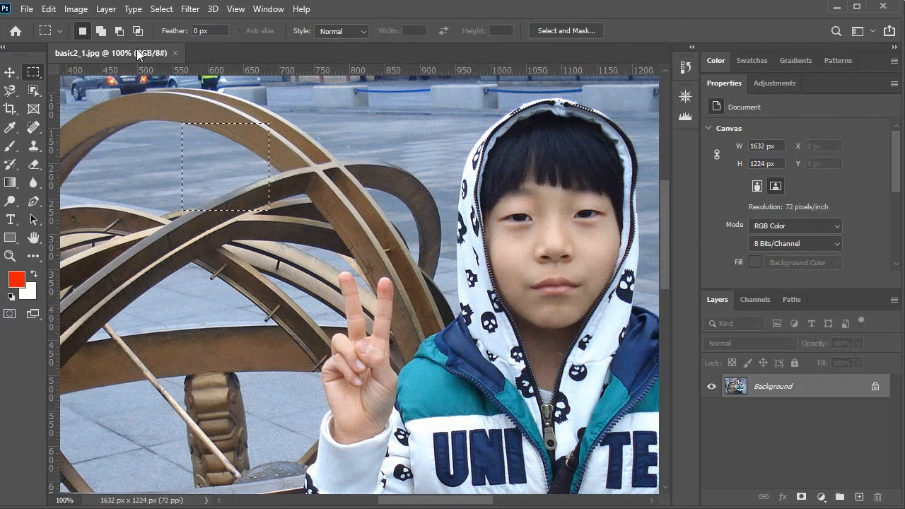
pyautogui.click(104, 30)
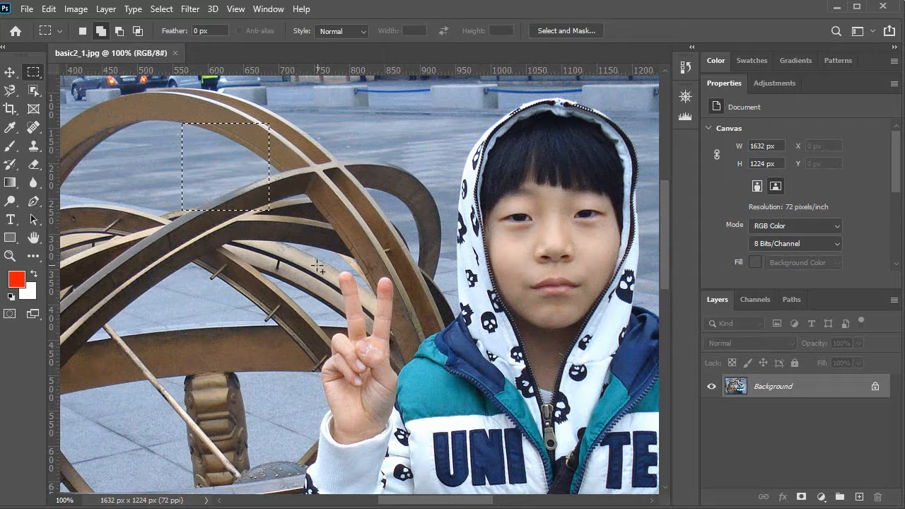
pyautogui.moveTo(244, 177); pyautogui.dragTo(223, 177)
# - Subtract a square from the combined selection's lower-right part, and intersect the remainder with a square overlapping its upper-left corner
pyautogui.click(120, 31)
pyautogui.moveTo(335, 307); pyautogui.dragTo(226, 198)
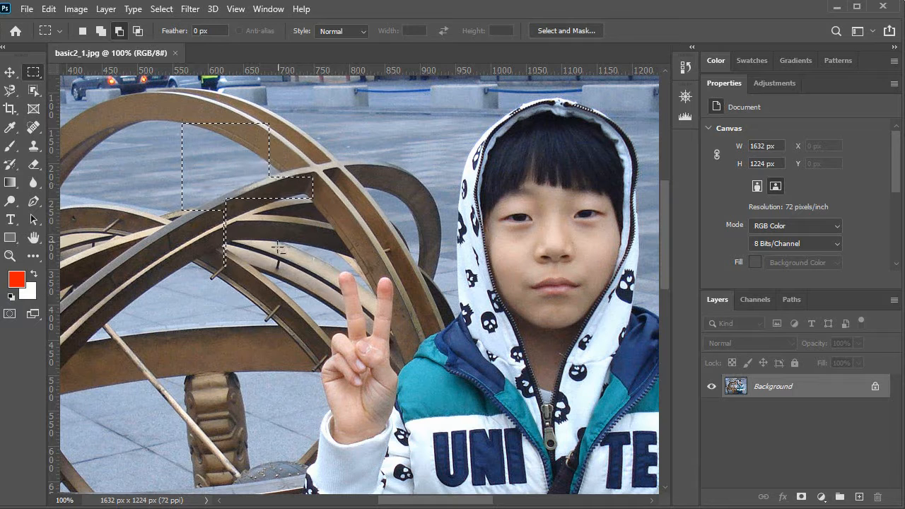
pyautogui.click(140, 31)
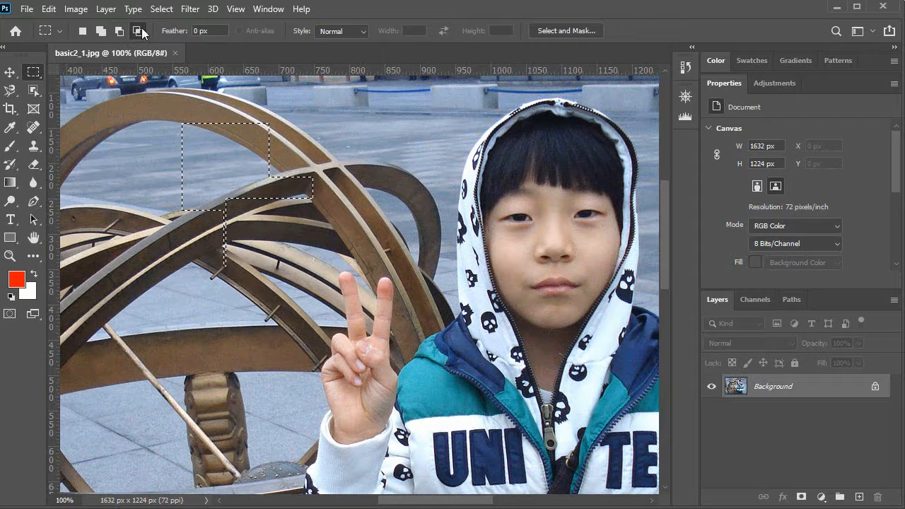
pyautogui.moveTo(133, 100); pyautogui.dragTo(217, 185)
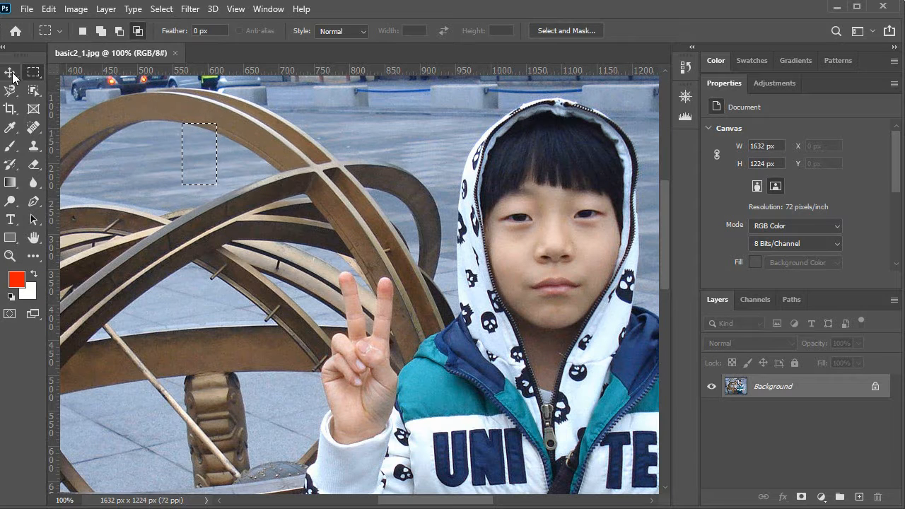
# - Return the Rectangular Marquee to New Selection mode and set its feather to 10 px
pyautogui.moveTo(33, 70); pyautogui.dragTo(84, 85)
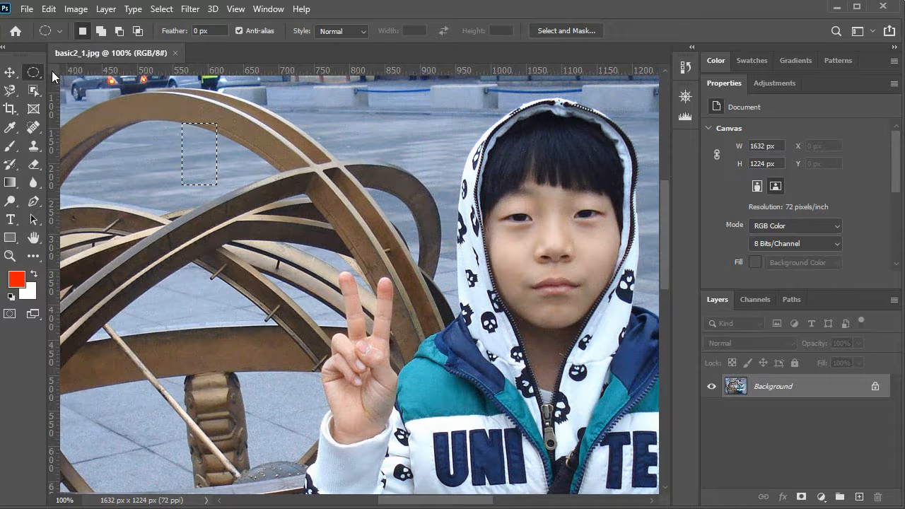
pyautogui.moveTo(29, 75); pyautogui.dragTo(80, 71)
pyautogui.click(83, 31)
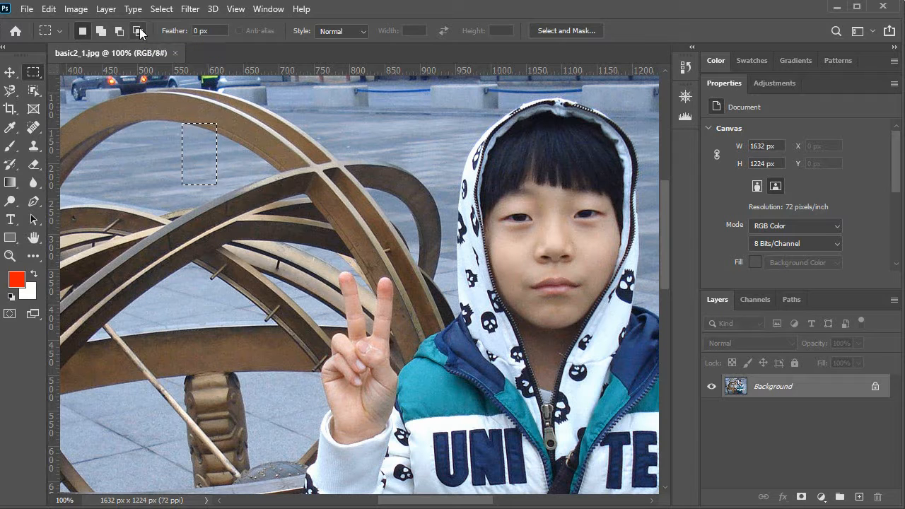
pyautogui.click(212, 33)
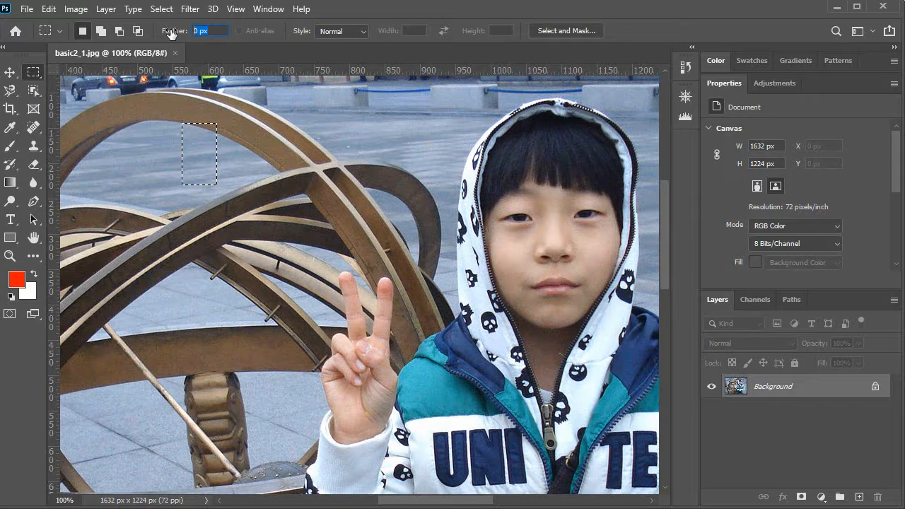
pyautogui.write('10')
pyautogui.press('Return')
# - Draw a feathered square selection over the crossing golden rings and move its pixels horizontally up to the boy's hood
pyautogui.click(208, 207)
pyautogui.moveTo(186, 159); pyautogui.dragTo(319, 290)
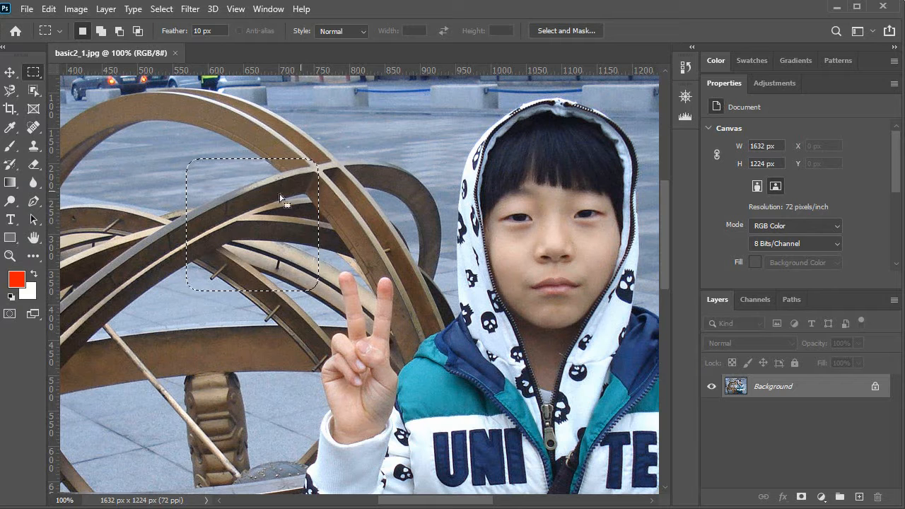
pyautogui.click(9, 73)
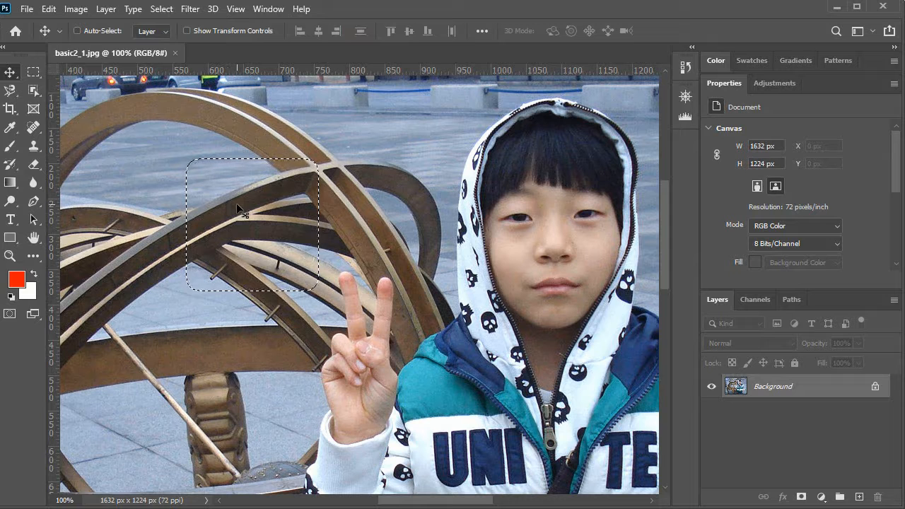
pyautogui.moveTo(237, 209); pyautogui.dragTo(396, 207)
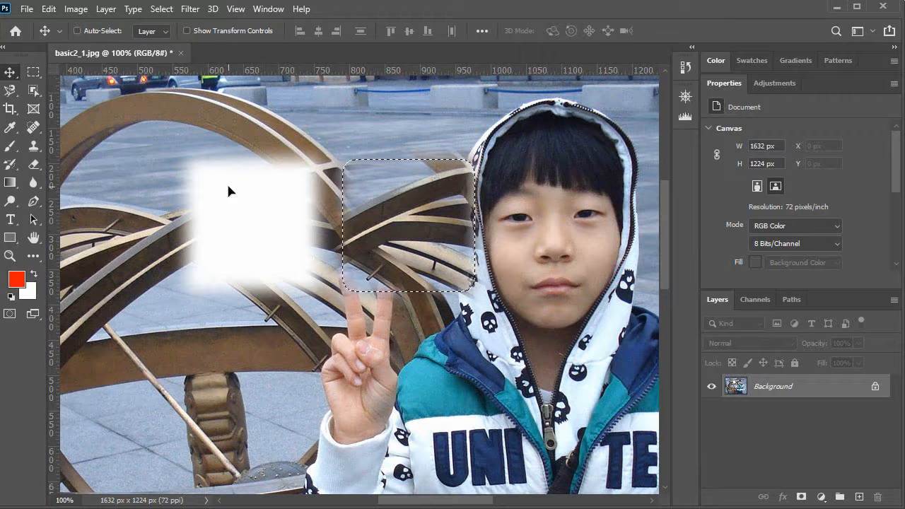
# - Reset the foreground and background colors to their defaults and set the Rectangular Marquee's feather to 0 px
pyautogui.click(11, 296)
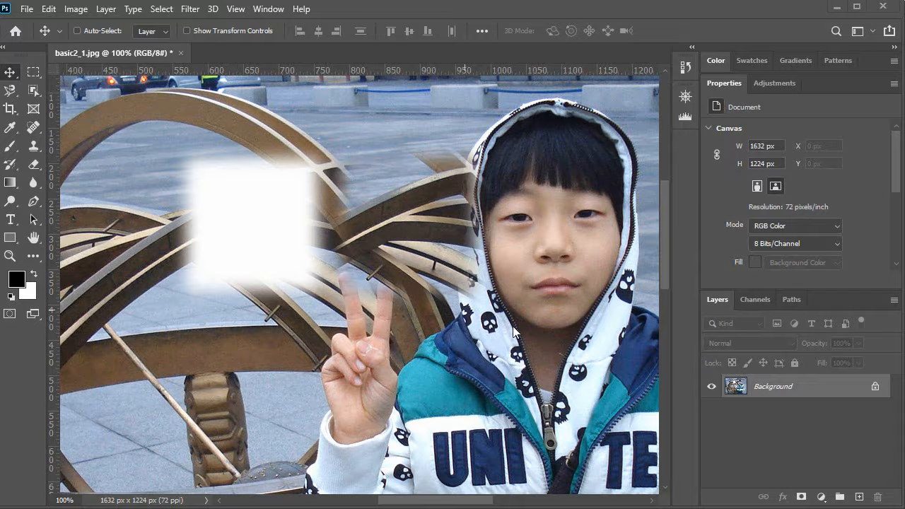
pyautogui.click(33, 70)
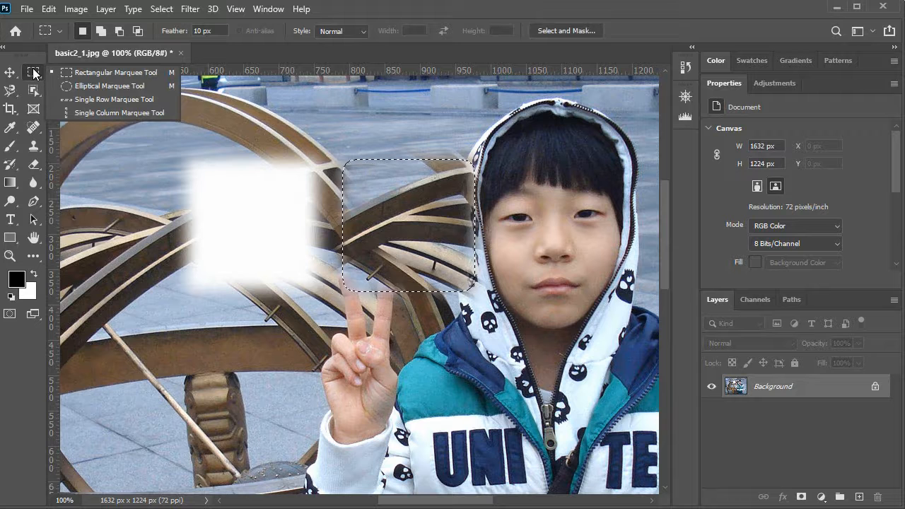
pyautogui.click(213, 31)
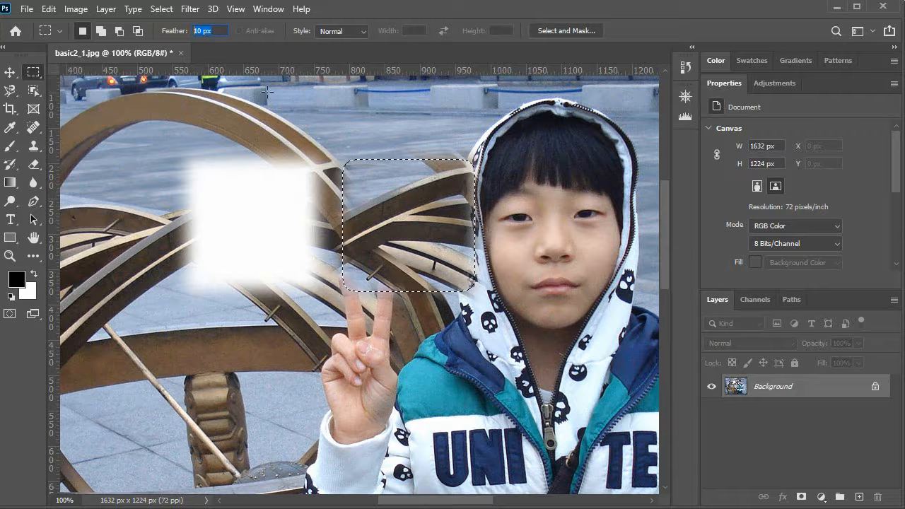
pyautogui.press('Return')
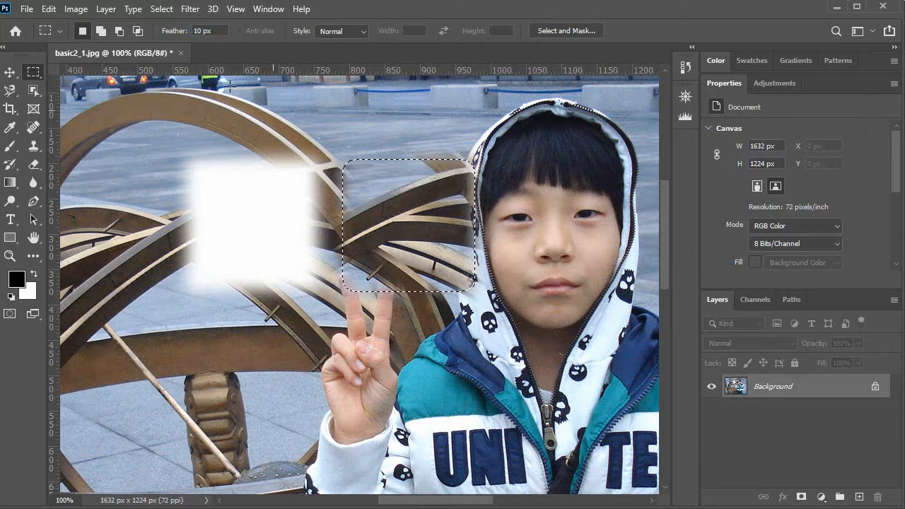
pyautogui.click(185, 27)
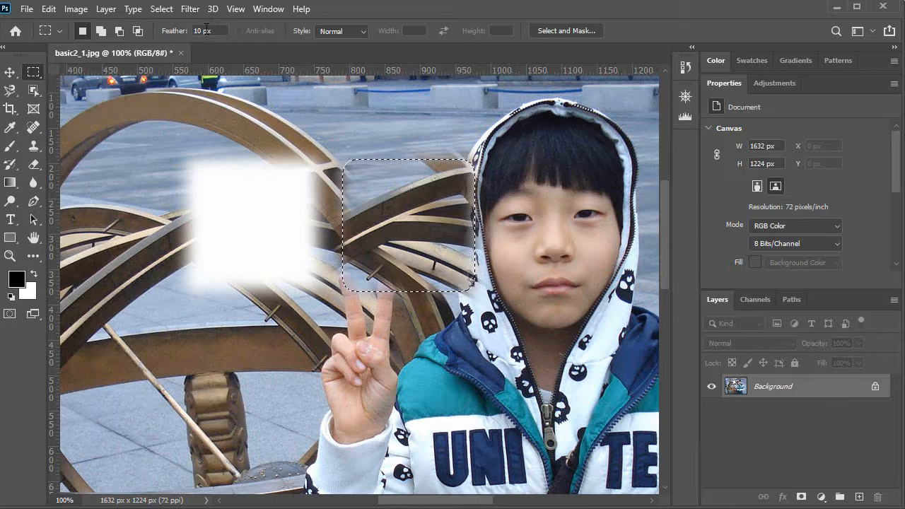
pyautogui.write('0')
pyautogui.press('Return')
# - Draw a hard-edged square selection below the blurred white square and move its pixels horizontally over the boy's raised hand
pyautogui.moveTo(189, 306); pyautogui.dragTo(309, 421)
pyautogui.click(10, 73)
pyautogui.moveTo(247, 372); pyautogui.dragTo(397, 371)
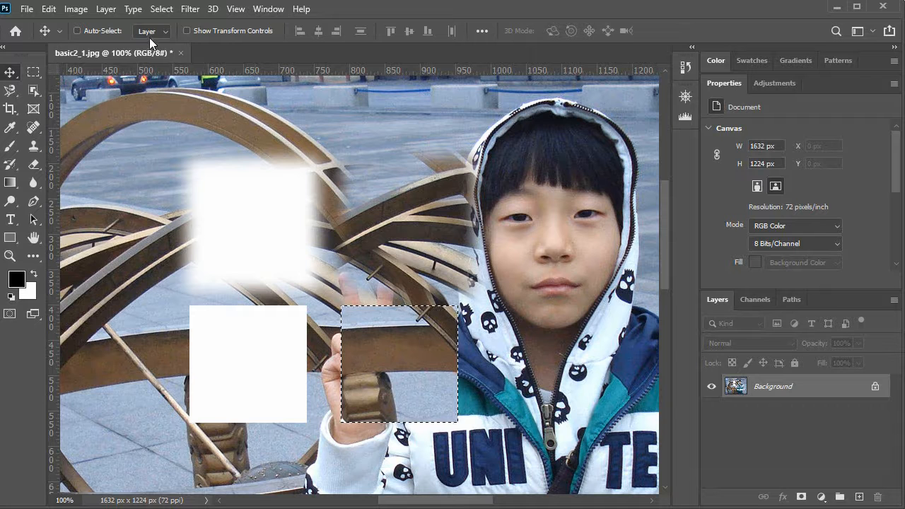
# - Close basic2_1.jpg without saving the changes
pyautogui.click(32, 71)
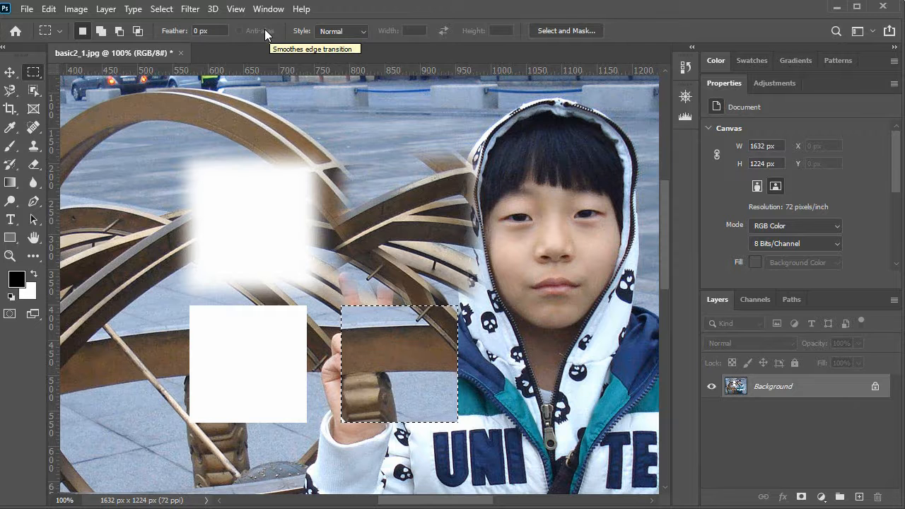
pyautogui.click(29, 10)
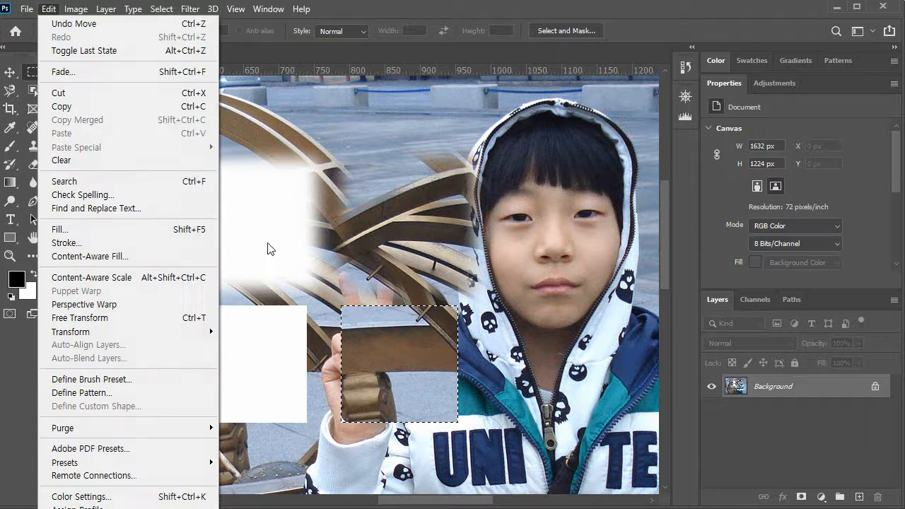
pyautogui.click(518, 430)
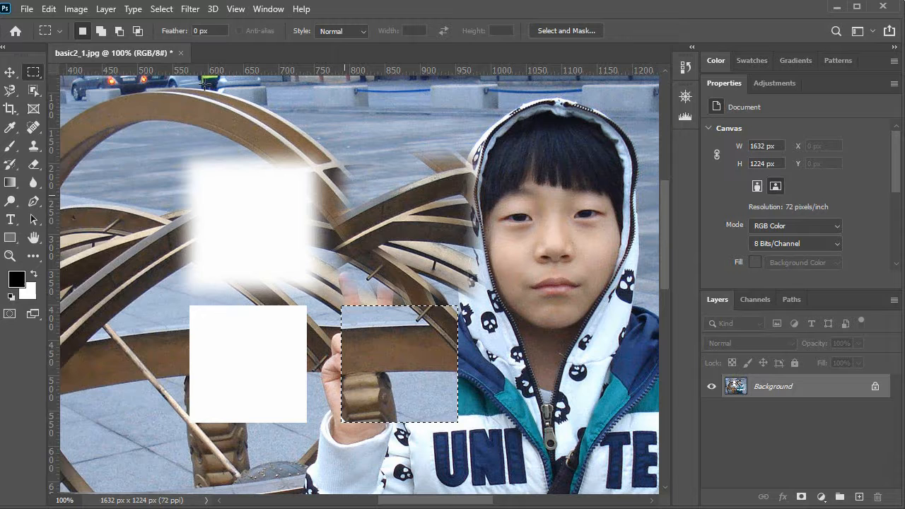
pyautogui.click(28, 10)
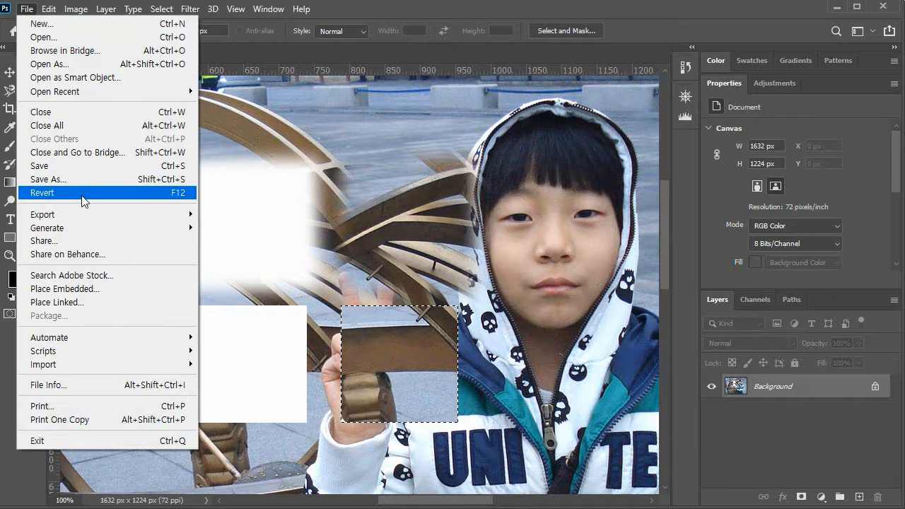
pyautogui.click(69, 113)
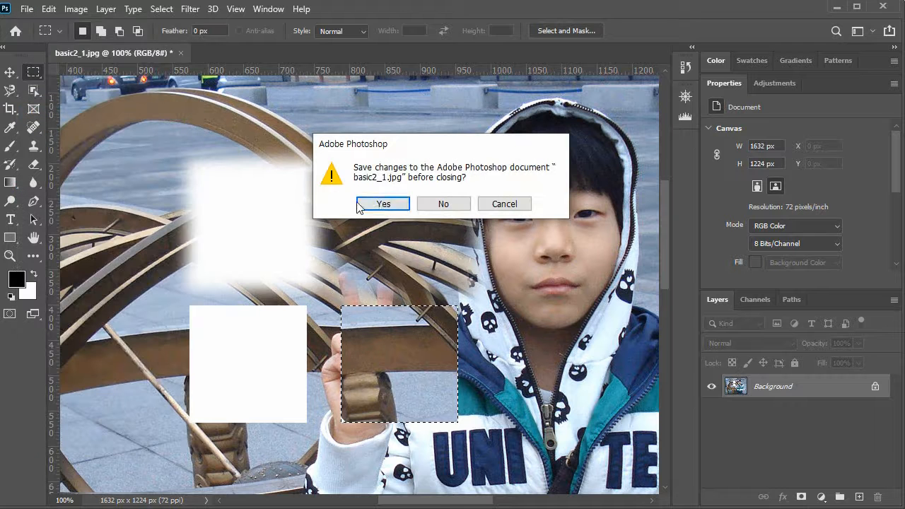
pyautogui.click(443, 204)
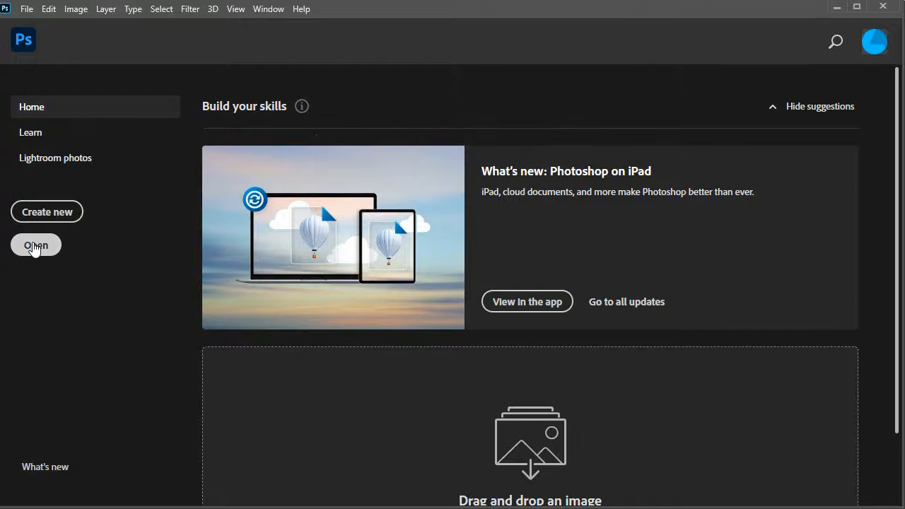
# - Open basic2_8.jpg, the picture of three apples, from the basic example folder
pyautogui.click(35, 246)
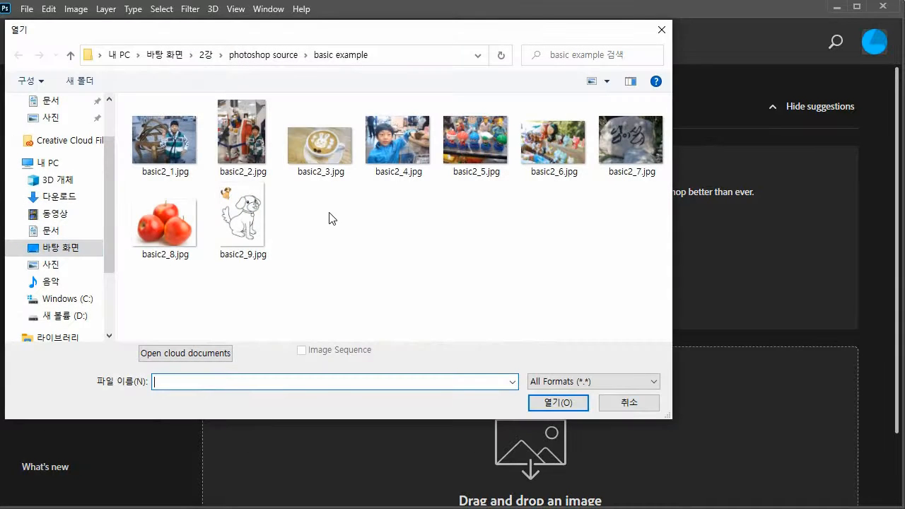
pyautogui.click(162, 229)
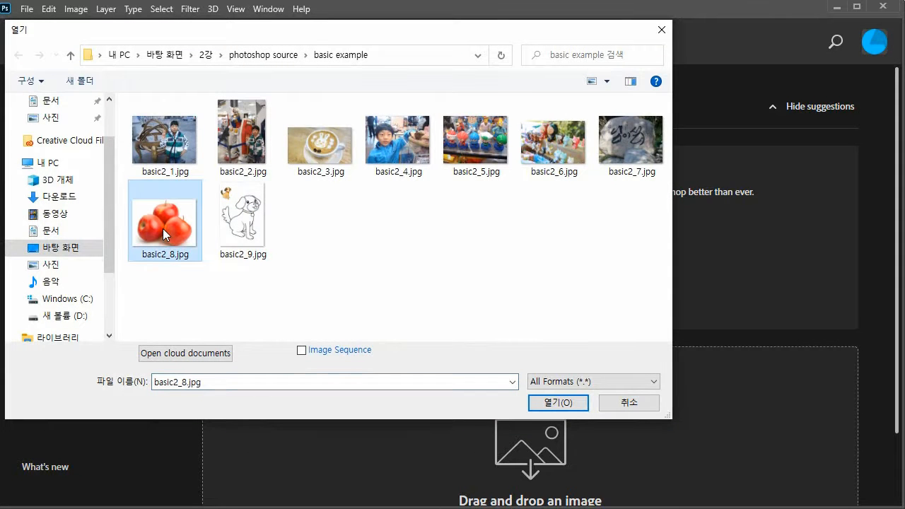
pyautogui.doubleClick(162, 229)
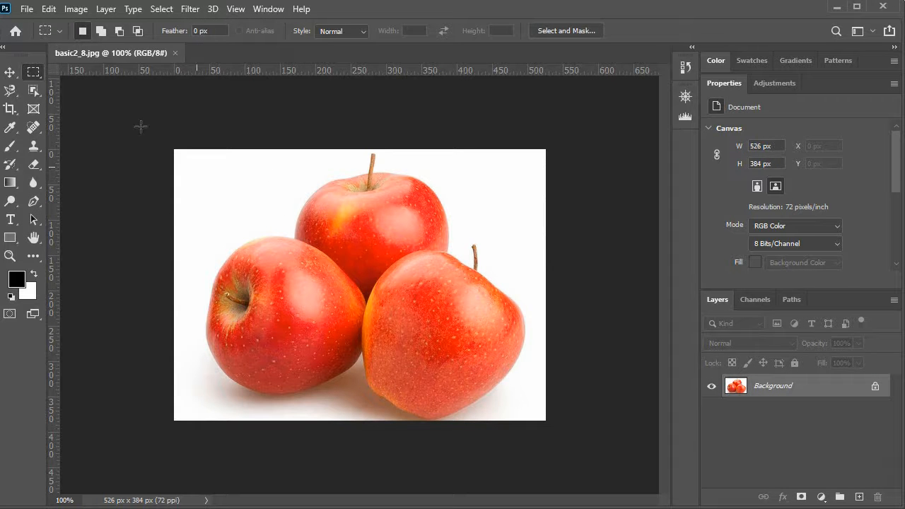
# - Draw a circular selection about 120 px wide on the rear apple with the anti-aliased Elliptical Marquee
pyautogui.rightClick(30, 73)
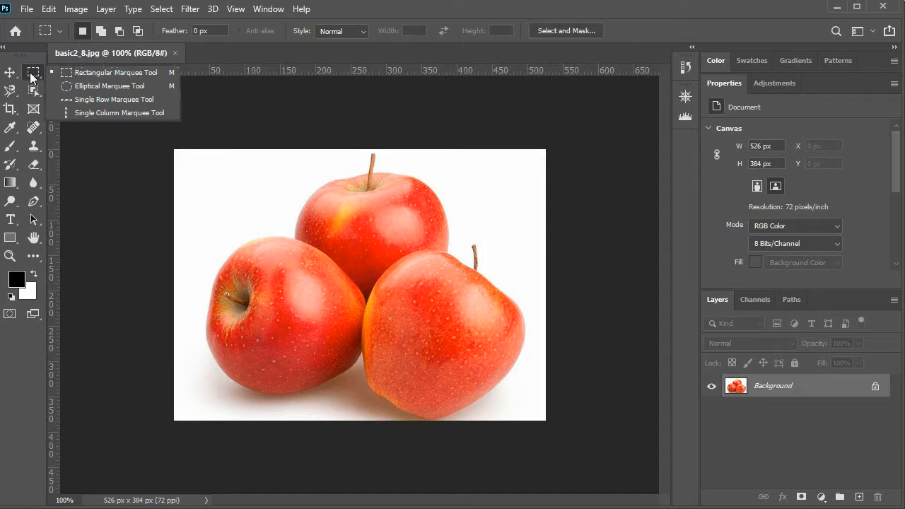
pyautogui.click(104, 88)
pyautogui.moveTo(323, 205); pyautogui.dragTo(403, 281)
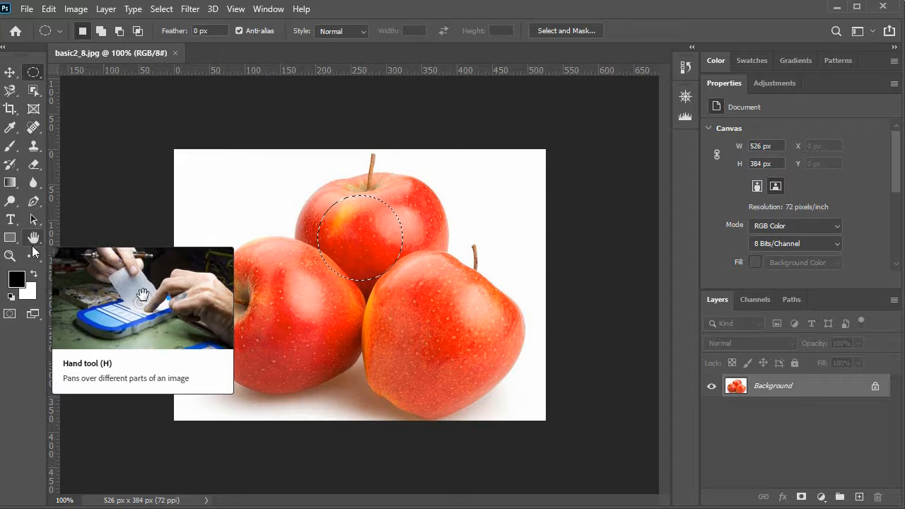
# - Move the circle of pixels from the rear apple to the blank upper-left area of the image, and deselect
pyautogui.hotkey('ctrl', '+')
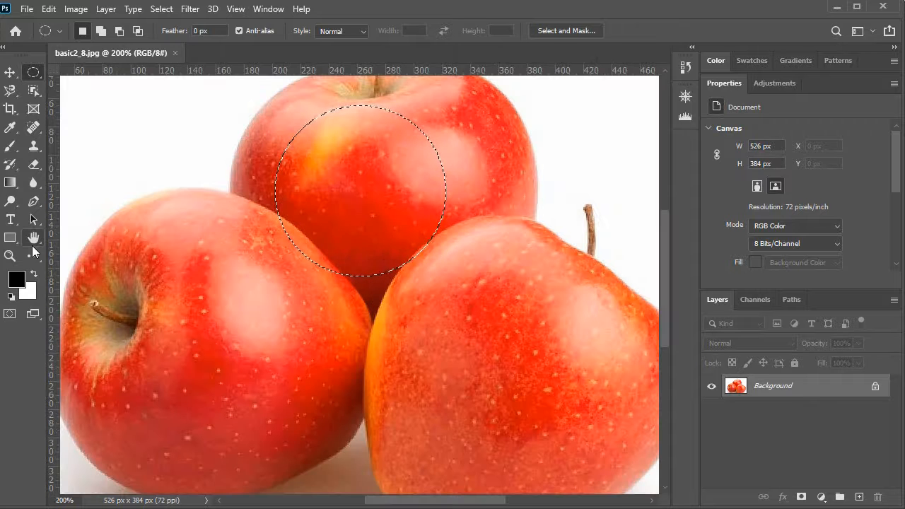
pyautogui.moveTo(280, 229); pyautogui.dragTo(303, 303)
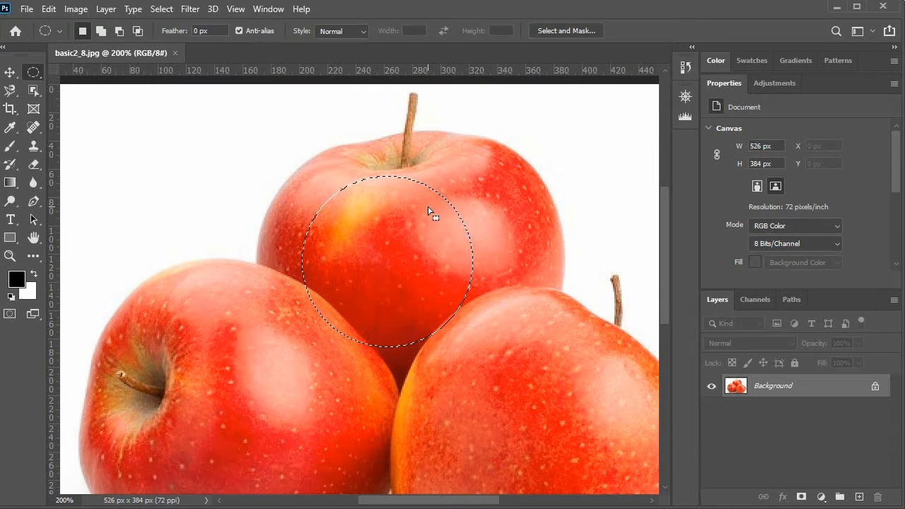
pyautogui.press('v')
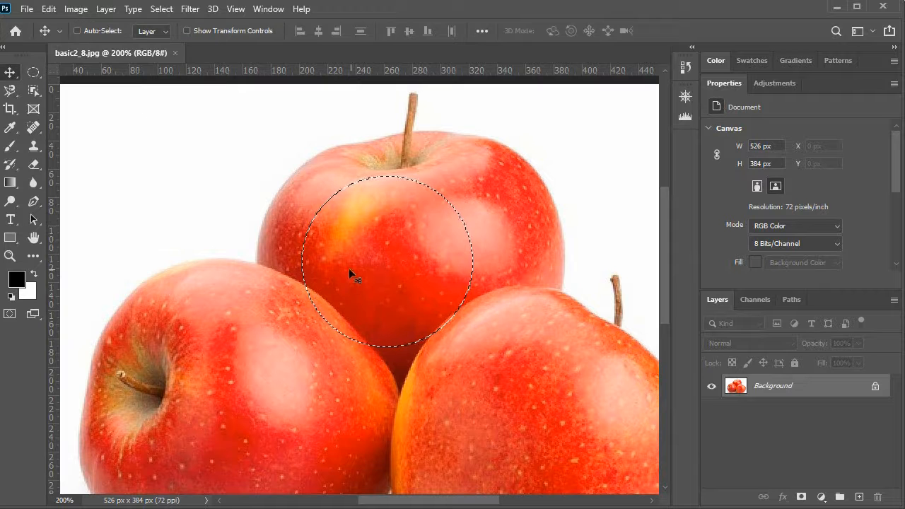
pyautogui.moveTo(407, 261); pyautogui.dragTo(202, 169)
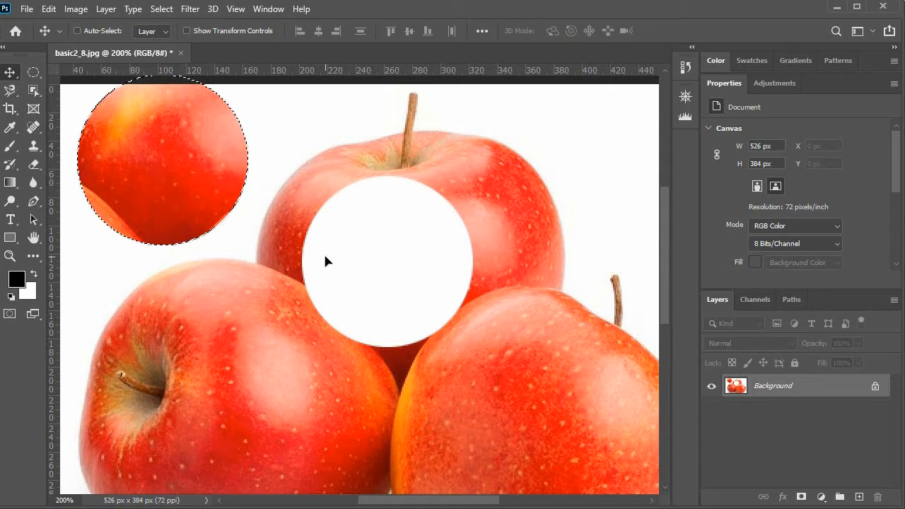
pyautogui.moveTo(313, 230); pyautogui.dragTo(371, 277)
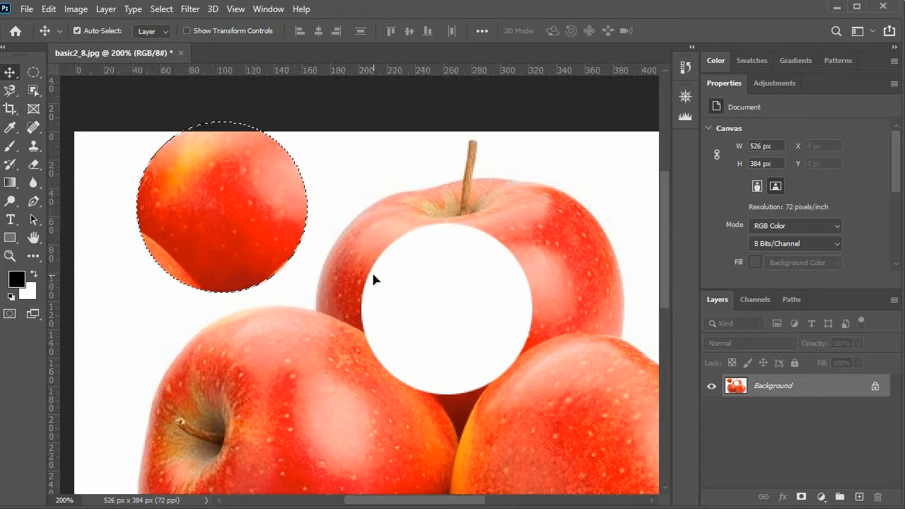
pyautogui.hotkey('ctrl', 'd')
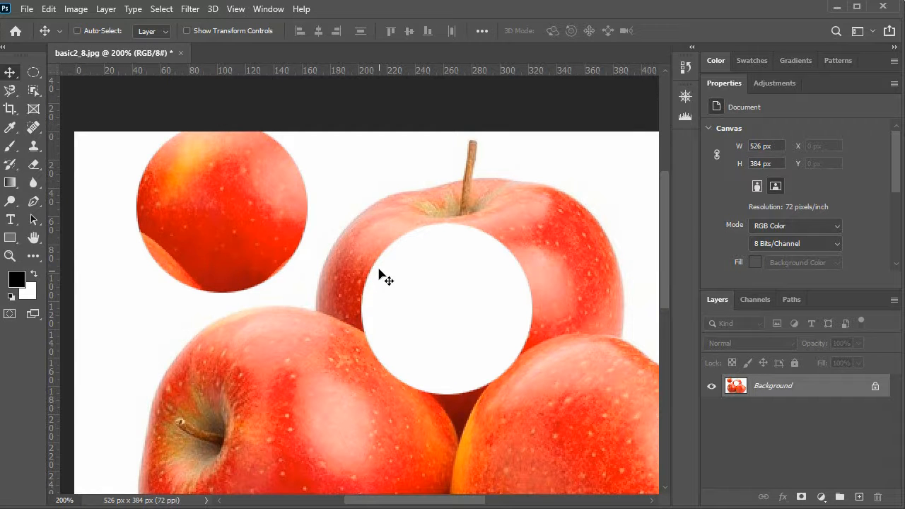
# - Restore the dropped circular selection with Reselect and remove it again with Deselect
pyautogui.click(162, 9)
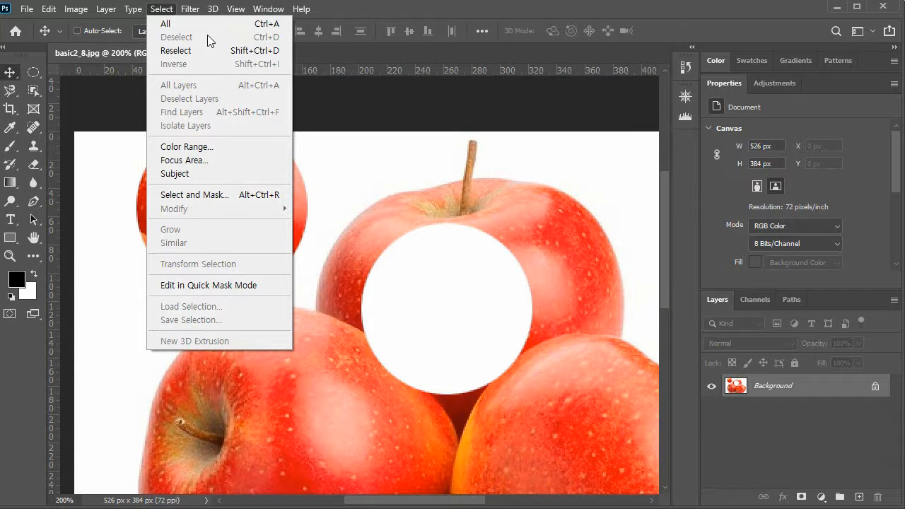
pyautogui.click(162, 11)
pyautogui.click(162, 11)
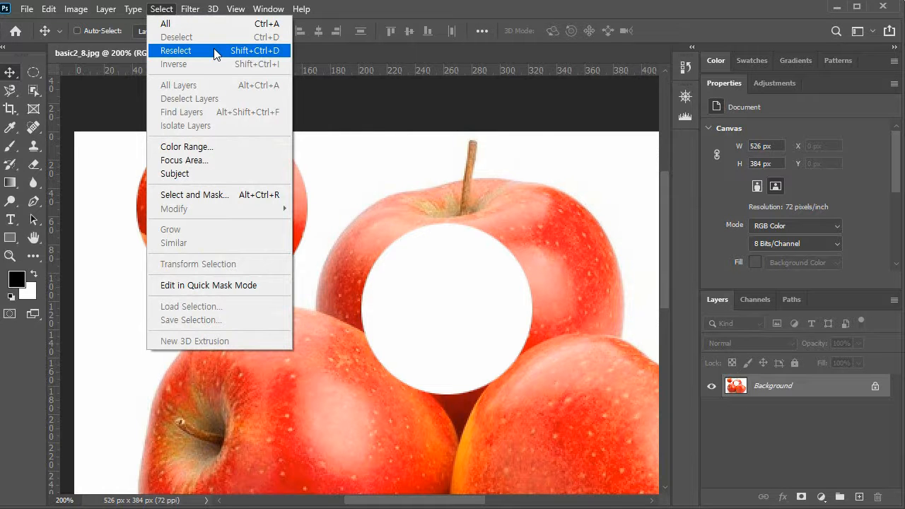
pyautogui.click(216, 51)
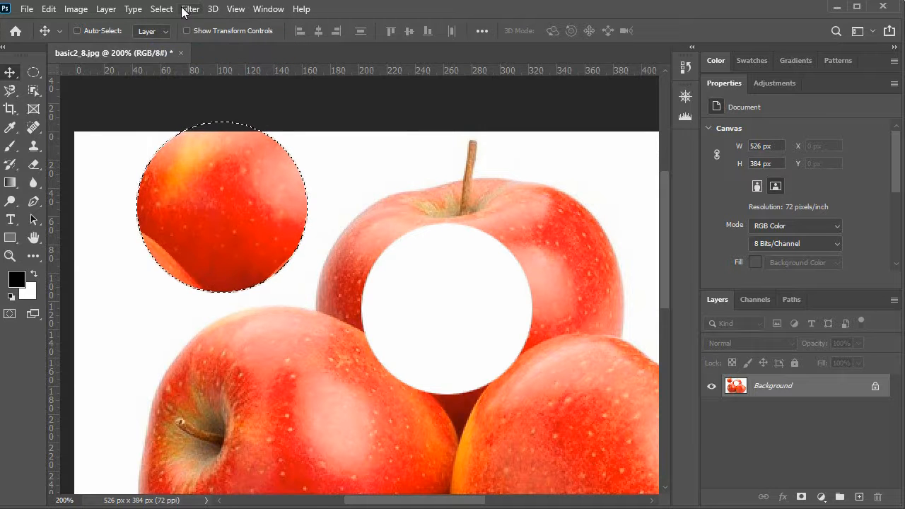
pyautogui.click(163, 10)
pyautogui.click(198, 37)
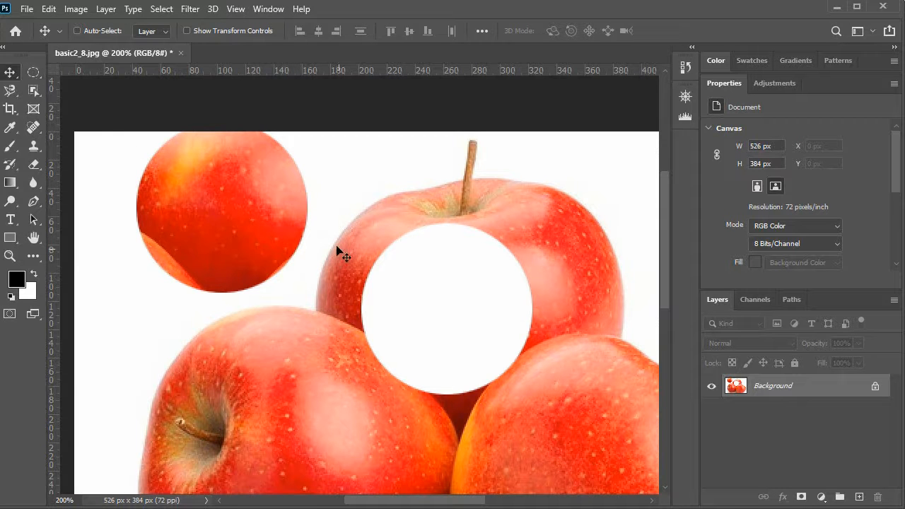
# - Examine the edge pixels of the white circular hole in the rear apple at up to 1200% magnification
pyautogui.click(10, 256)
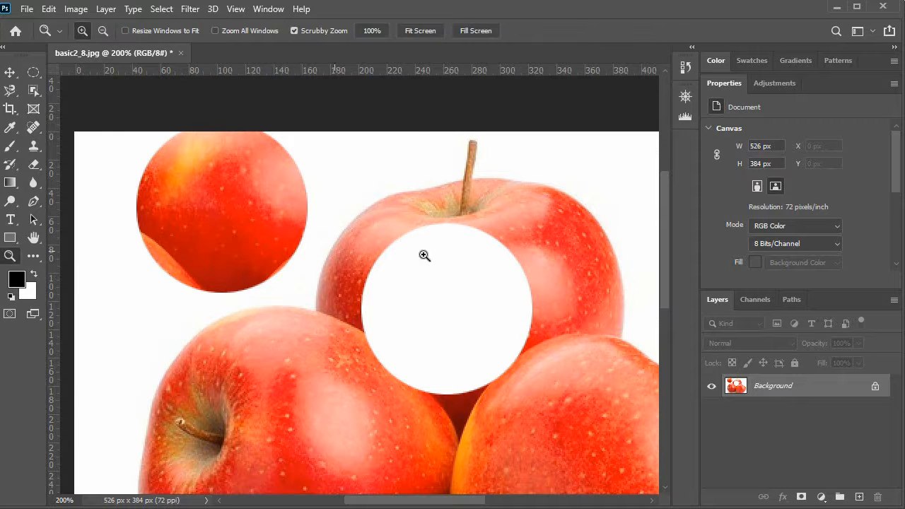
pyautogui.click(443, 234)
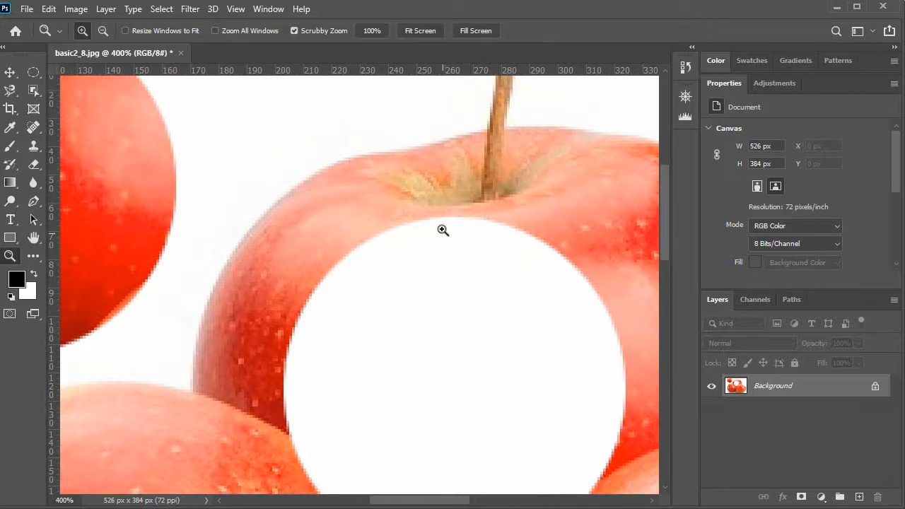
pyautogui.click(343, 261)
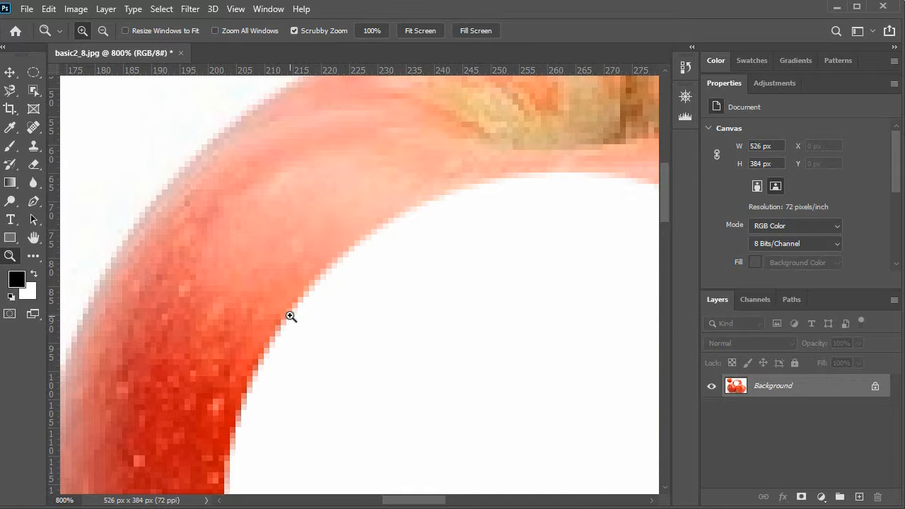
pyautogui.click(340, 259)
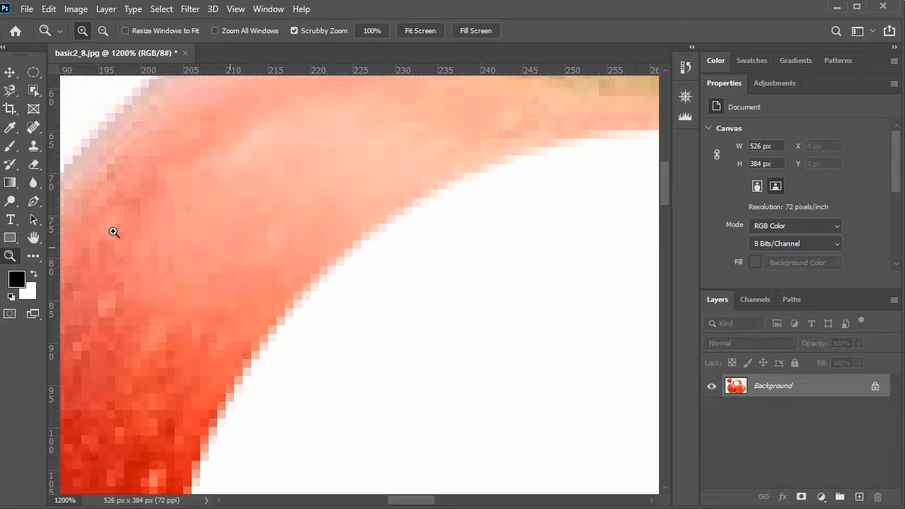
pyautogui.hotkey('ctrl', '1')
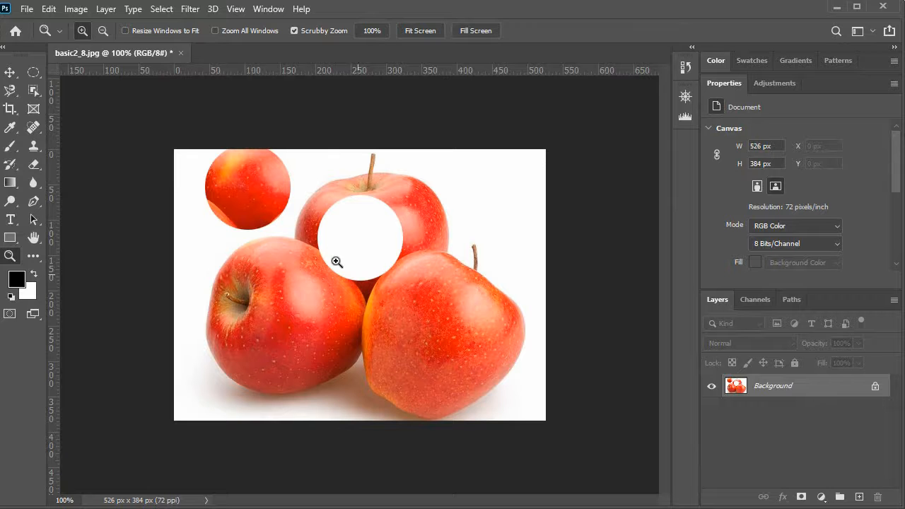
# - Turn off anti-aliasing for the Elliptical Marquee and draw a circular selection about 110 px wide on the front right apple
pyautogui.click(363, 212)
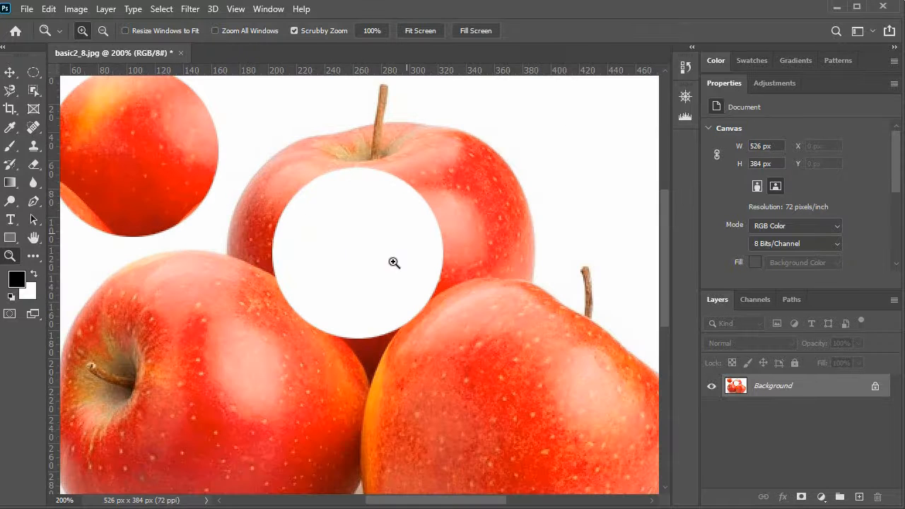
pyautogui.click(32, 73)
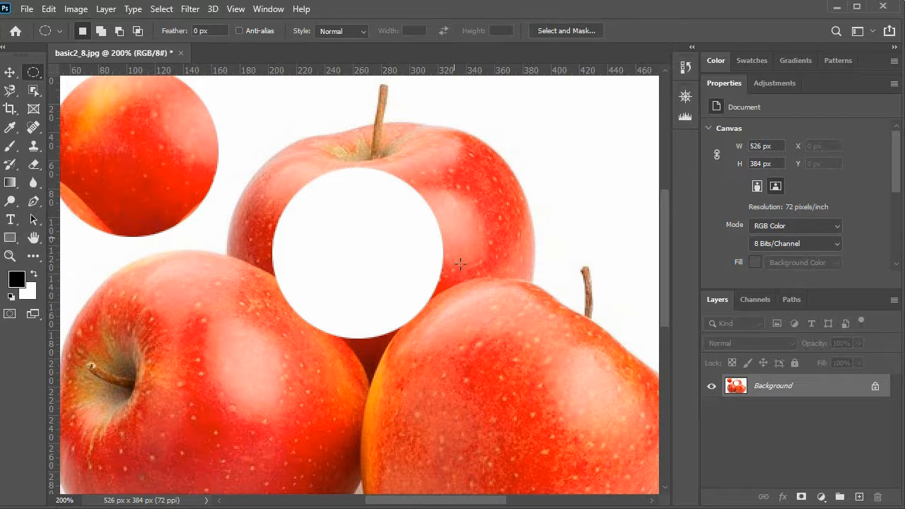
pyautogui.moveTo(457, 303); pyautogui.dragTo(583, 471)
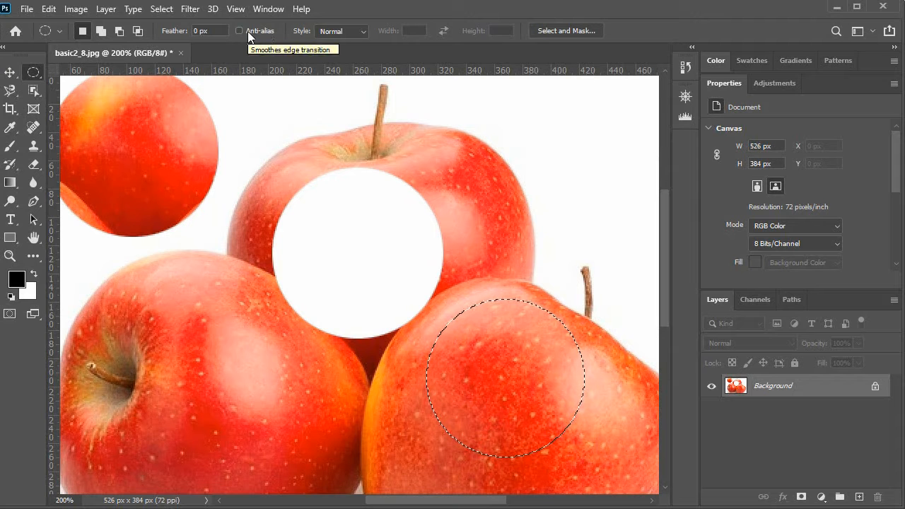
# - Move the circle of pixels from the front right apple to the blank upper-right area of the image, and deselect
pyautogui.click(10, 72)
pyautogui.moveTo(536, 388); pyautogui.dragTo(646, 162)
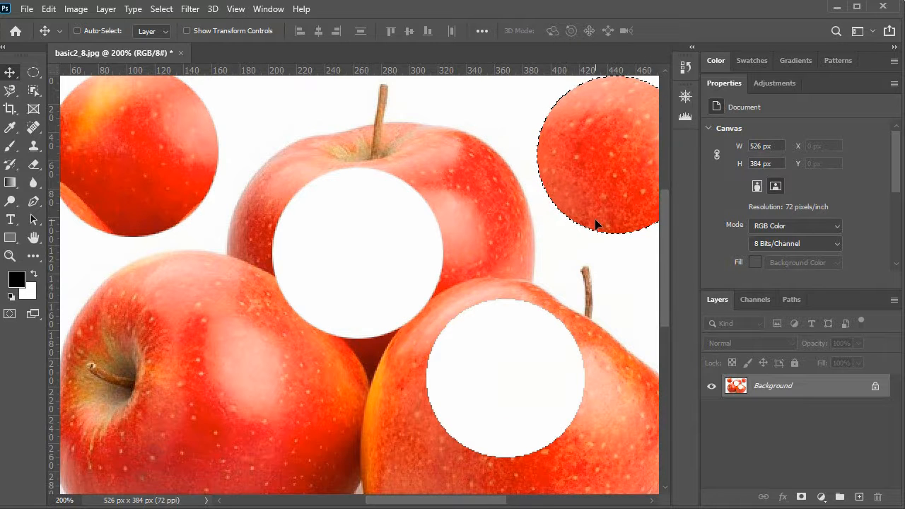
pyautogui.hotkey('ctrl', 'd')
# - Compare the edges of the two white circular holes at up to 400% magnification
pyautogui.hotkey('ctrl', '+')
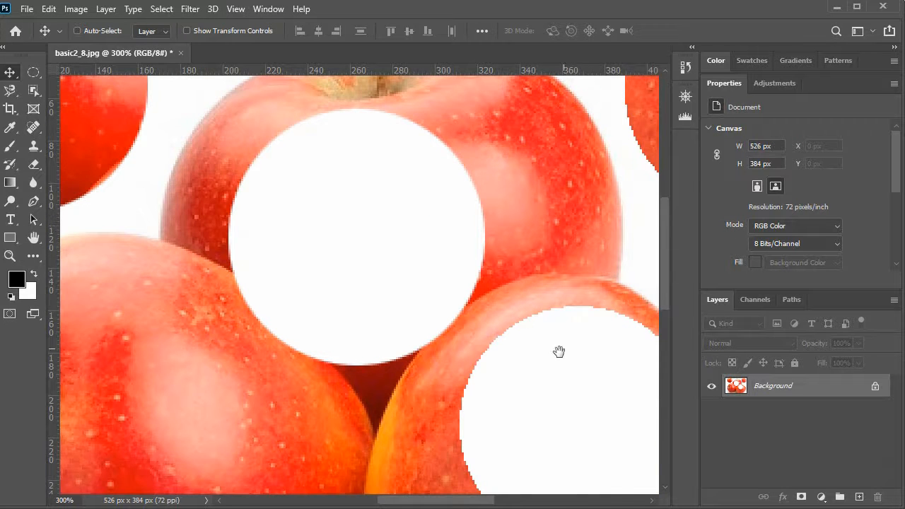
pyautogui.moveTo(568, 346); pyautogui.dragTo(412, 246)
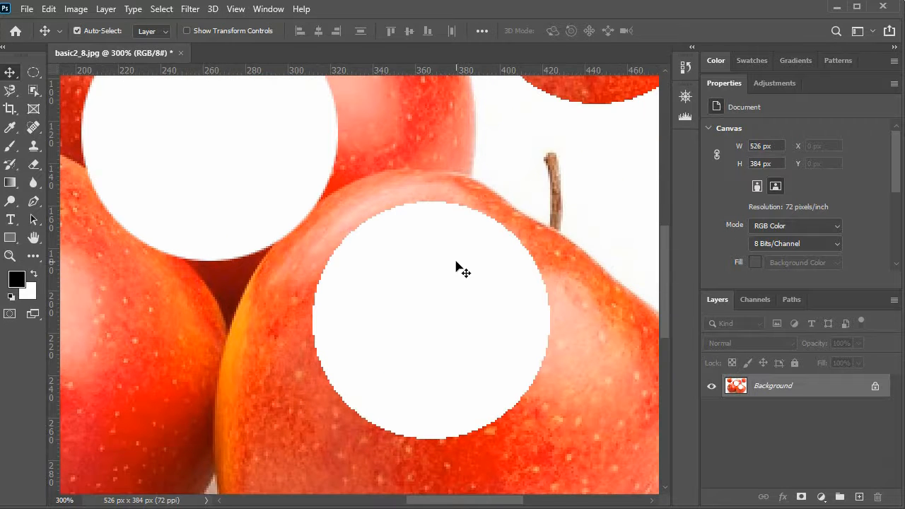
pyautogui.hotkey('ctrl', '+')
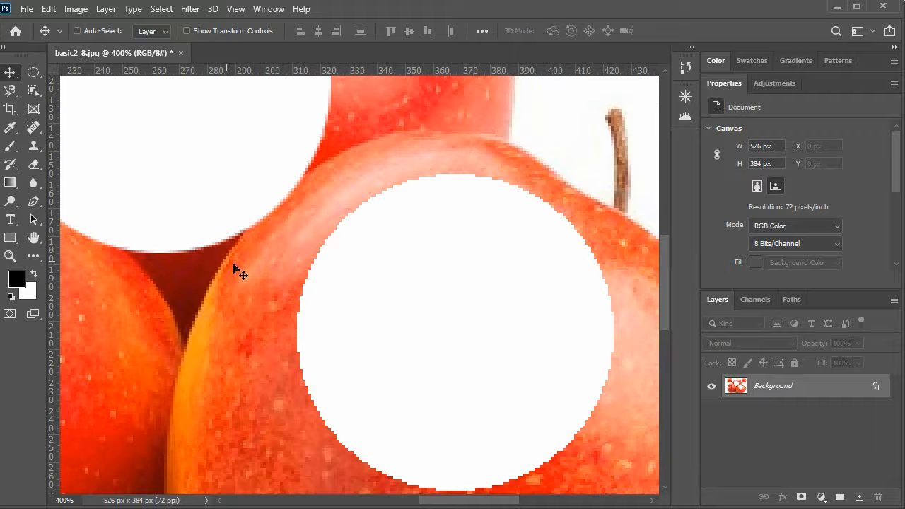
# - Turn anti-aliasing back on for the Elliptical Marquee and revert the apple image to its saved version
pyautogui.click(33, 71)
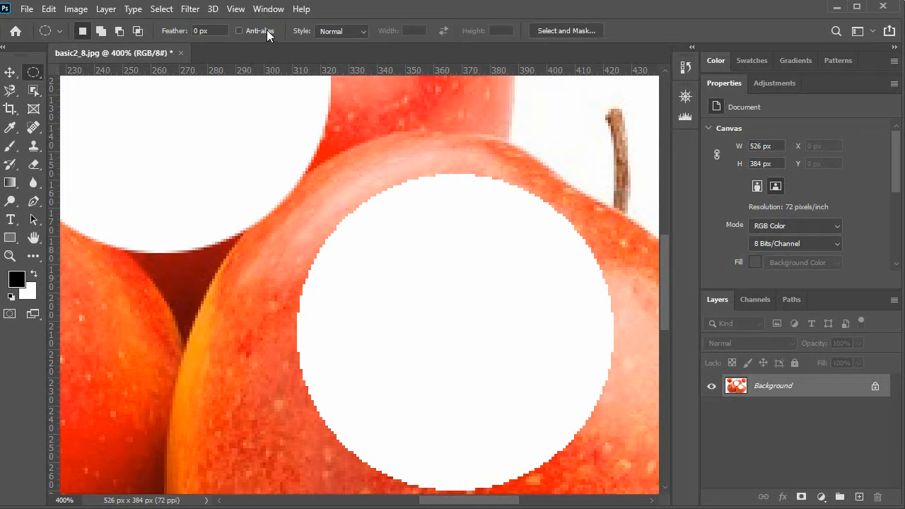
pyautogui.click(28, 11)
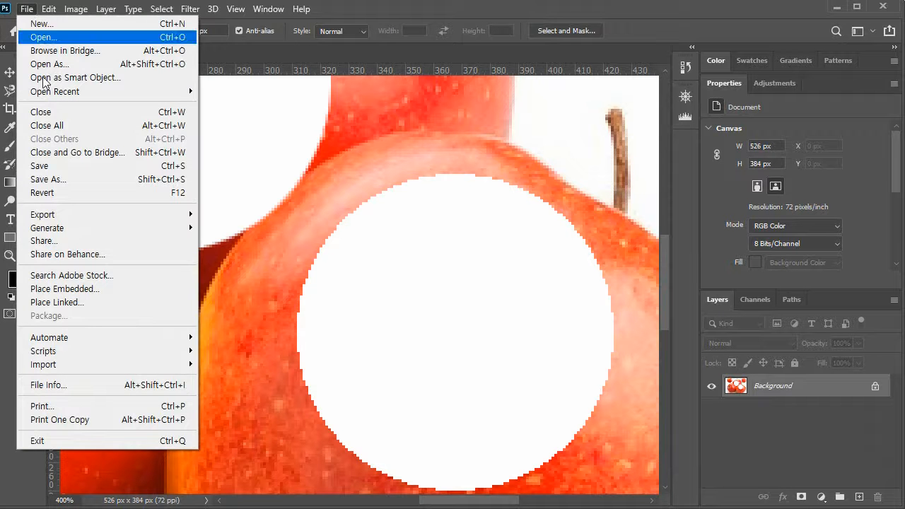
pyautogui.click(94, 192)
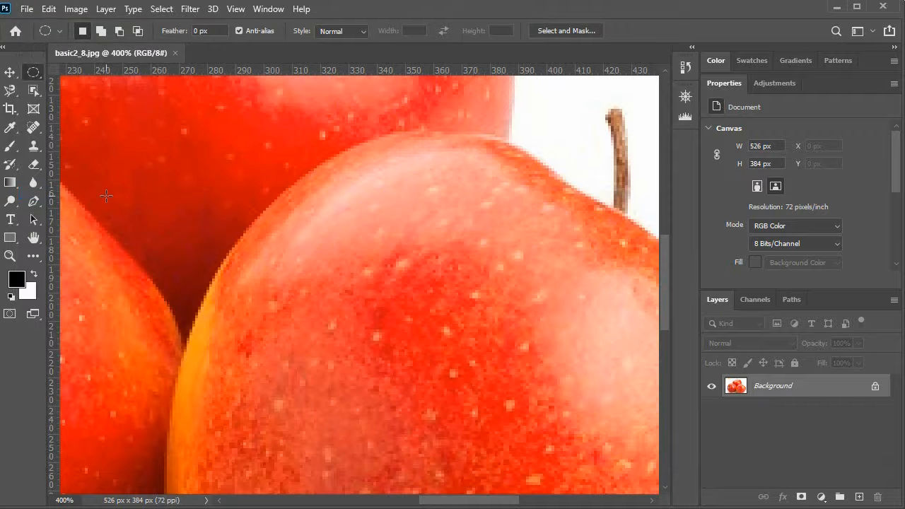
# - Draw a Rectangular Marquee selection about 47 px wide and 47 px high on the front right apple
pyautogui.rightClick(33, 73)
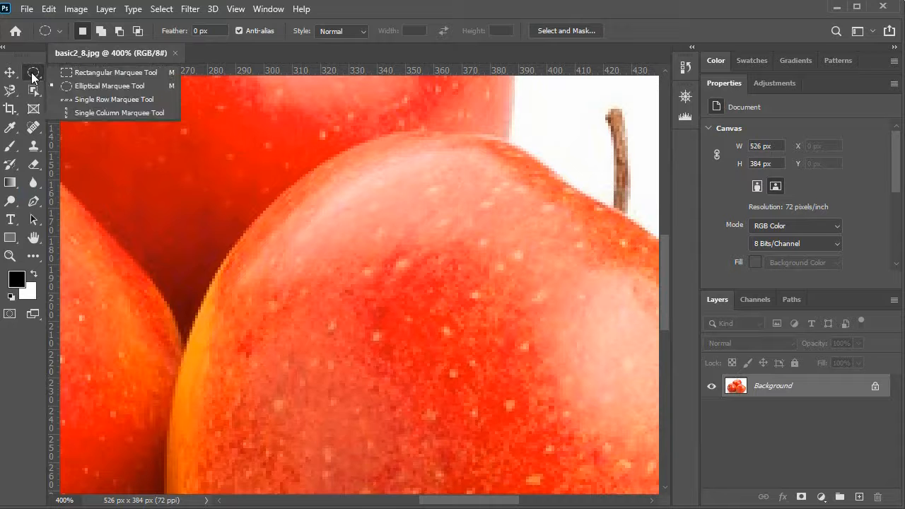
pyautogui.click(78, 70)
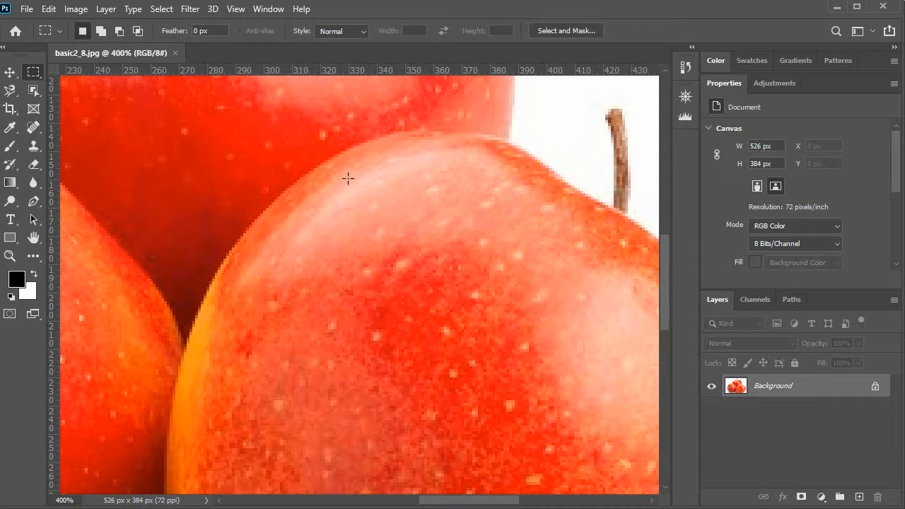
pyautogui.moveTo(357, 204); pyautogui.dragTo(489, 334)
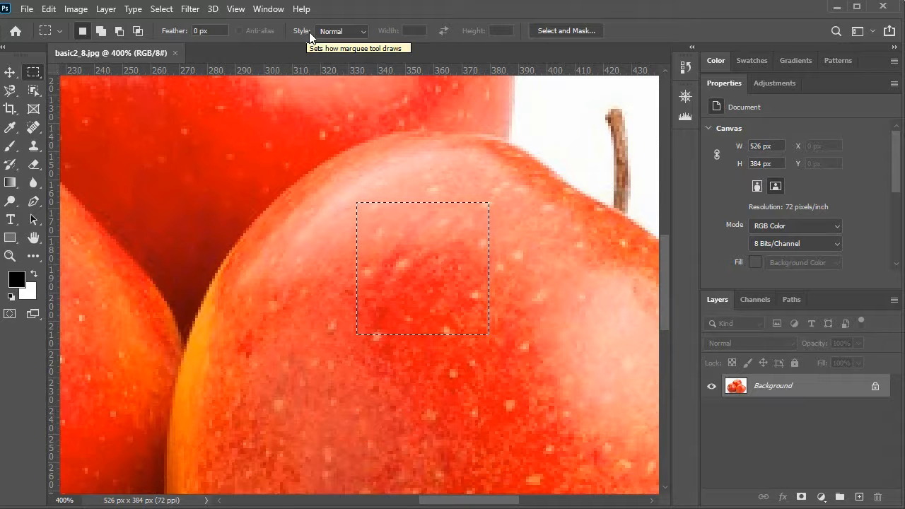
# - Set the marquee style to Fixed Ratio 1:1 and draw a square selection about 68 px wide over the front right apple's upper edge
pyautogui.click(339, 33)
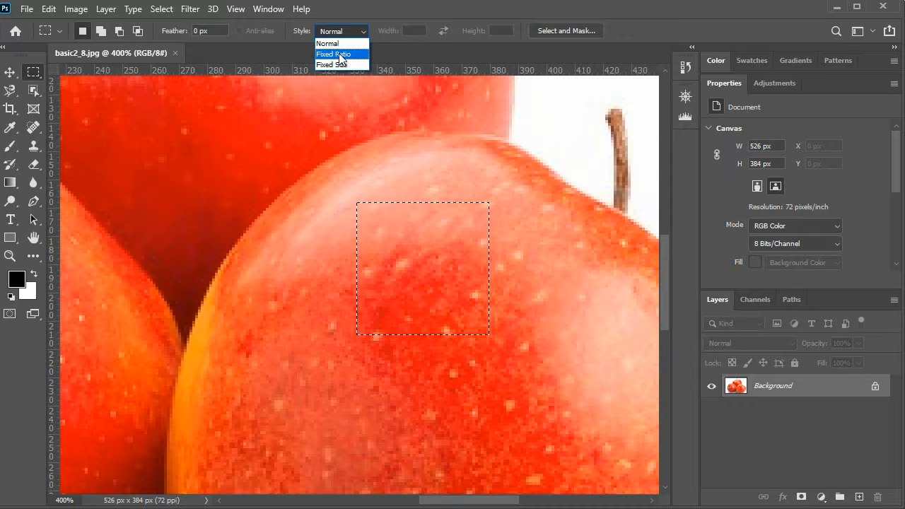
pyautogui.click(340, 54)
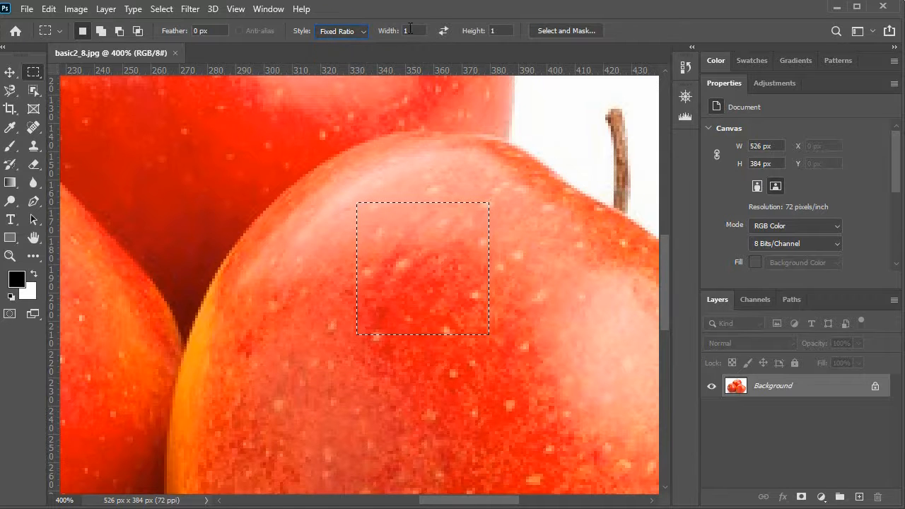
pyautogui.moveTo(257, 134); pyautogui.dragTo(448, 330)
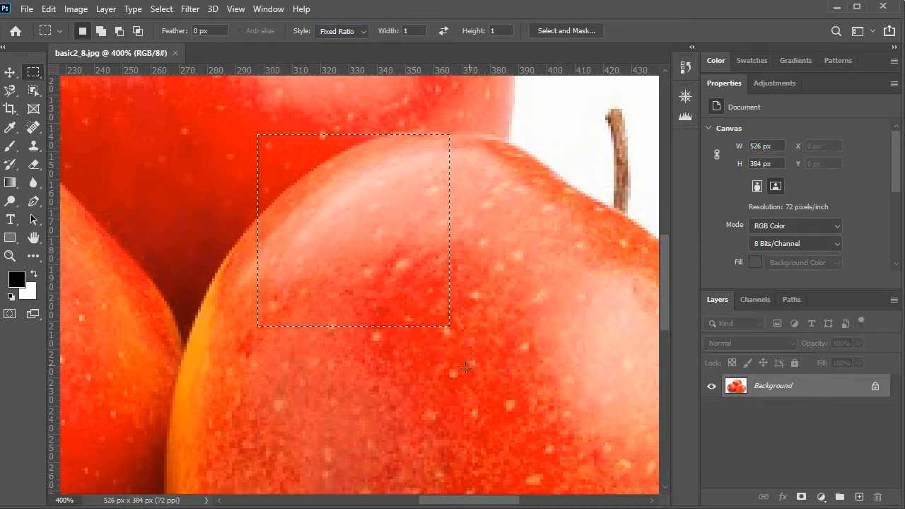
# - Set the fixed ratio to width 2 and height 3, and place a selection about 29 by 43 px on the front right apple
pyautogui.click(347, 31)
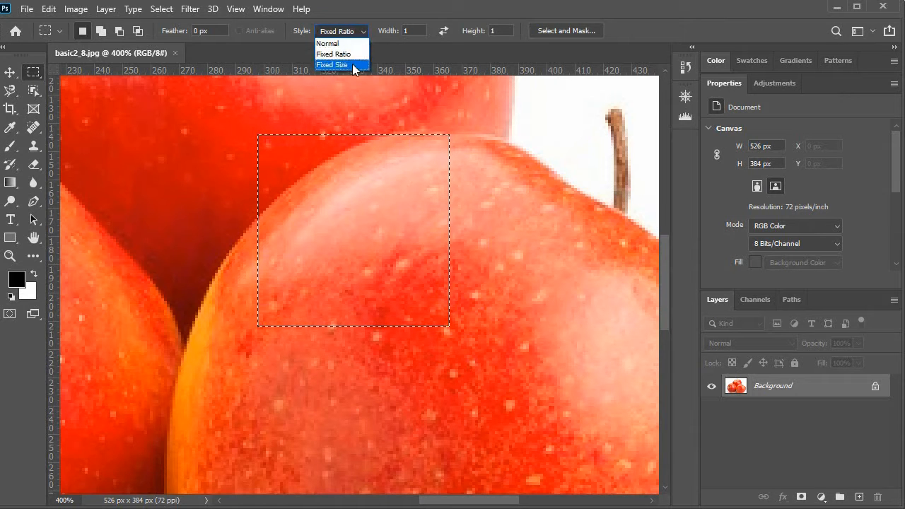
pyautogui.click(415, 31)
pyautogui.write('2')
pyautogui.click(494, 31)
pyautogui.write('3')
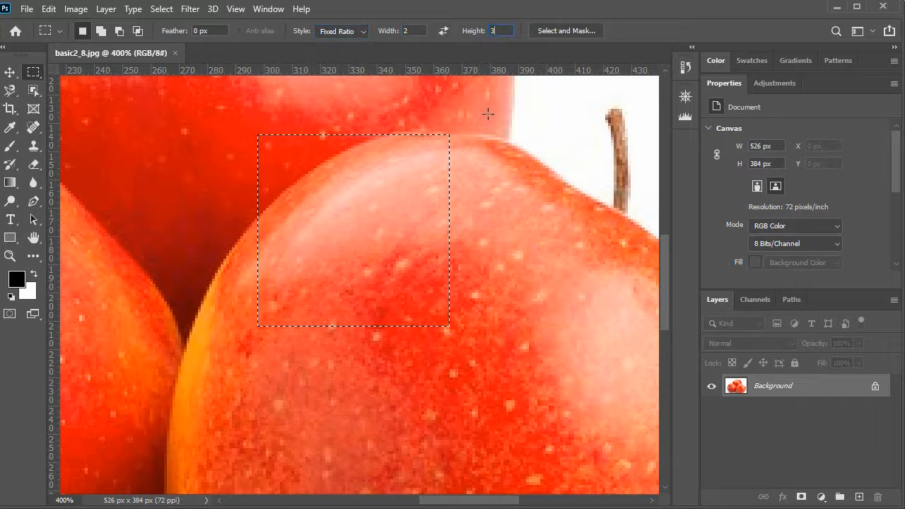
pyautogui.click(495, 185)
pyautogui.moveTo(621, 288); pyautogui.dragTo(396, 287)
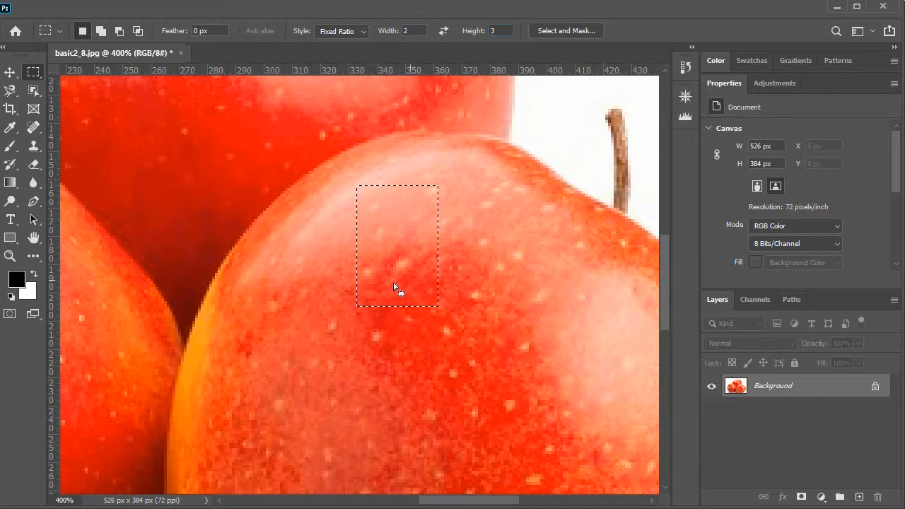
# - Switch the marquee style to Fixed Size and place a 50 by 50 px selection on the middle of the front right apple
pyautogui.click(339, 31)
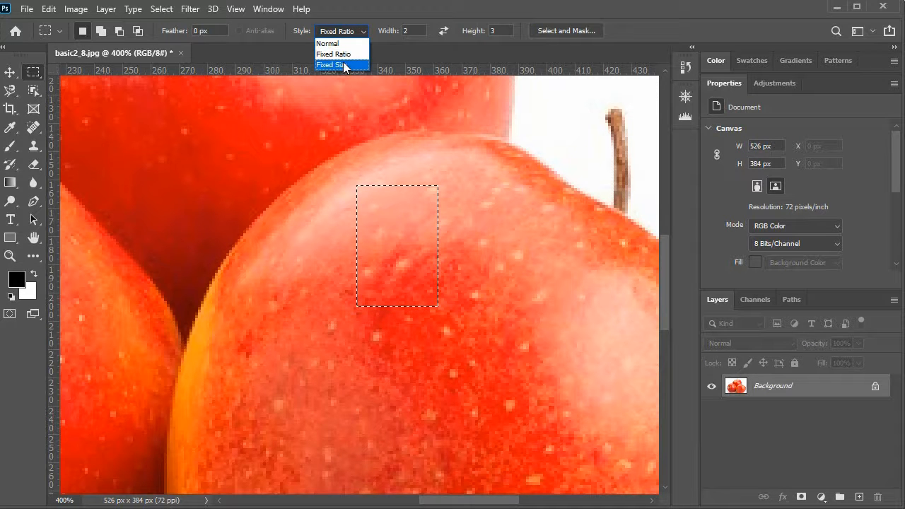
pyautogui.click(345, 64)
pyautogui.click(509, 224)
pyautogui.moveTo(563, 282); pyautogui.dragTo(409, 295)
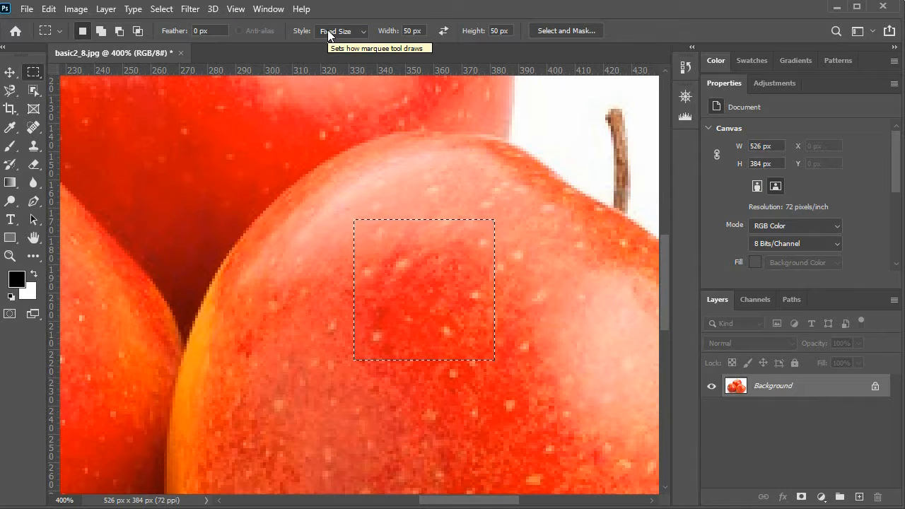
# - Look at the Select and Mask settings for the square selection, leave them without applying, and review the marquee tool variants
pyautogui.click(547, 30)
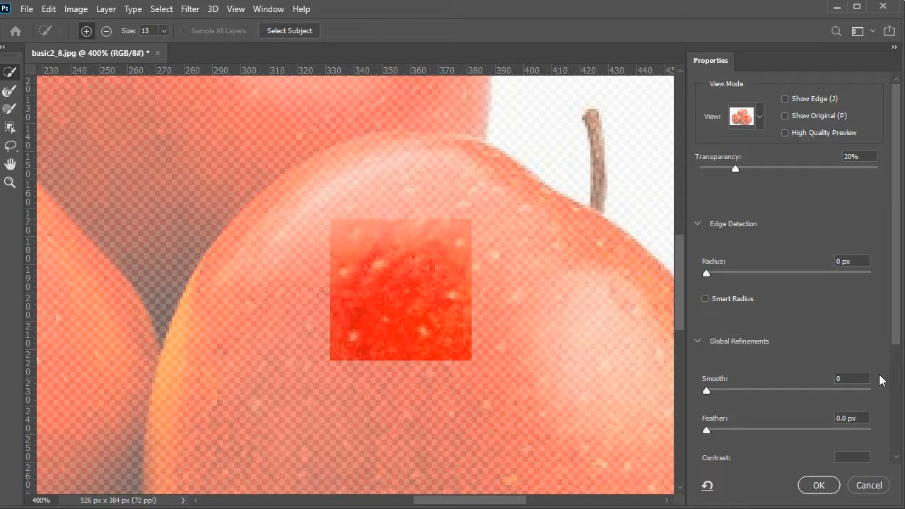
pyautogui.click(872, 487)
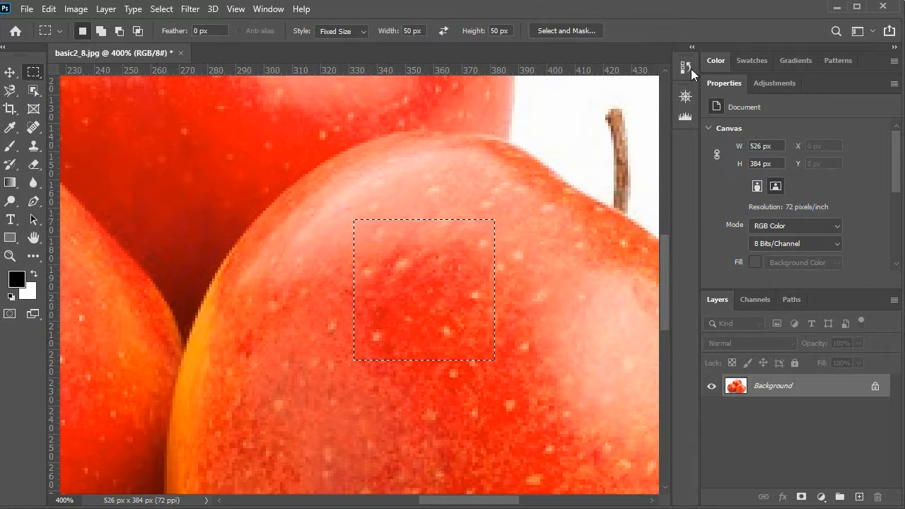
pyautogui.rightClick(32, 72)
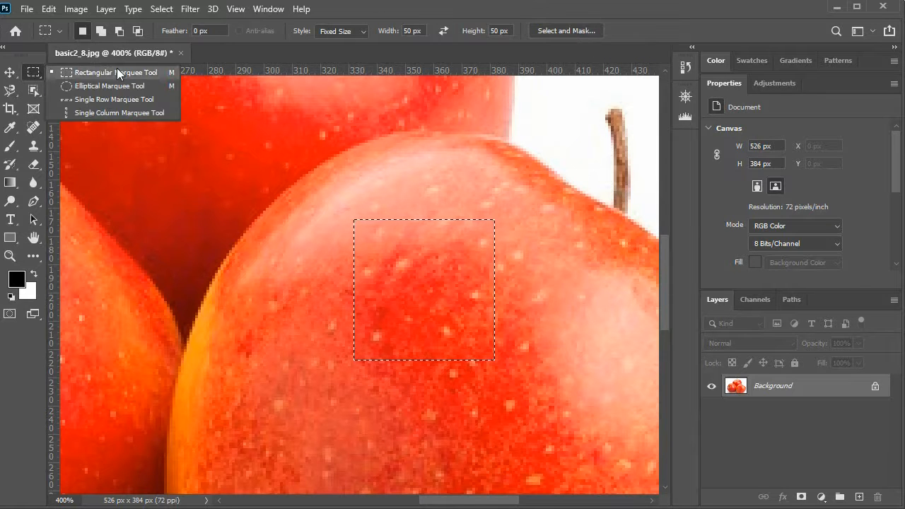
pyautogui.click(136, 68)
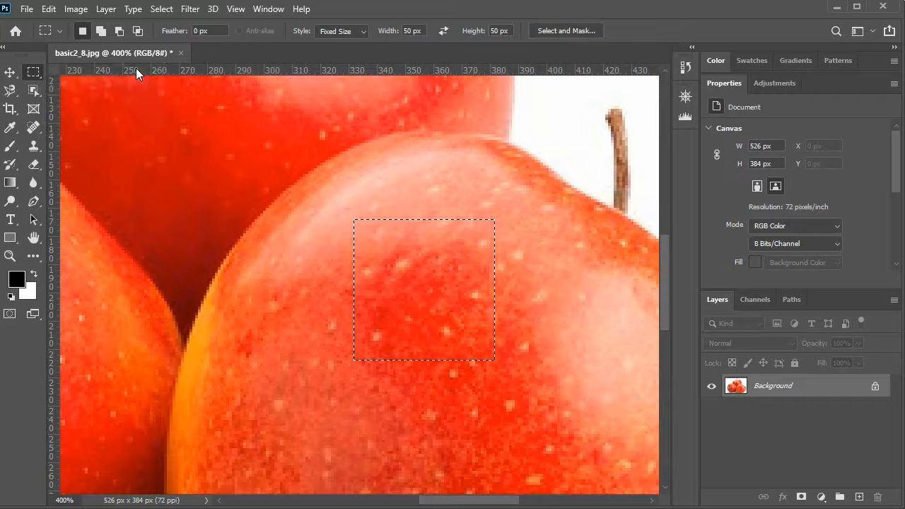
# - Deselect the square, trace the front right apple's upper edge with the Polygonal Lasso, and close the outline with a straight lower side
pyautogui.rightClick(10, 91)
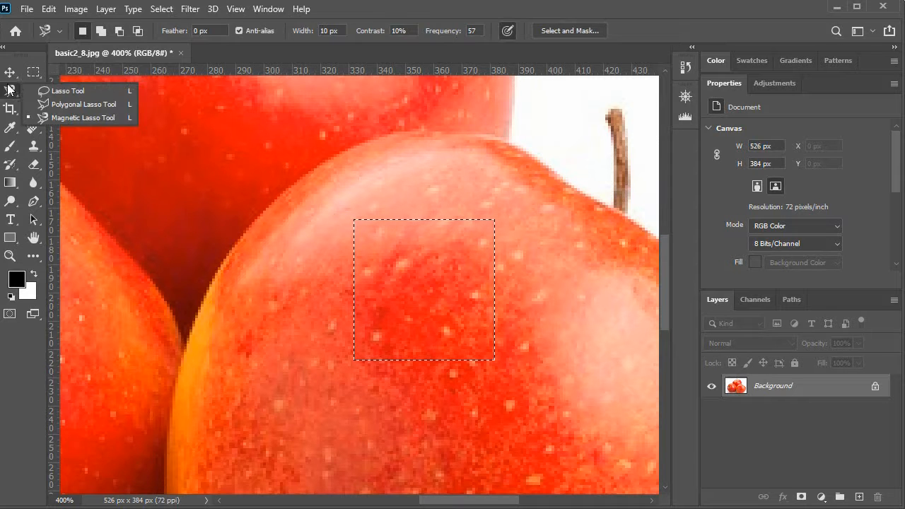
pyautogui.click(79, 90)
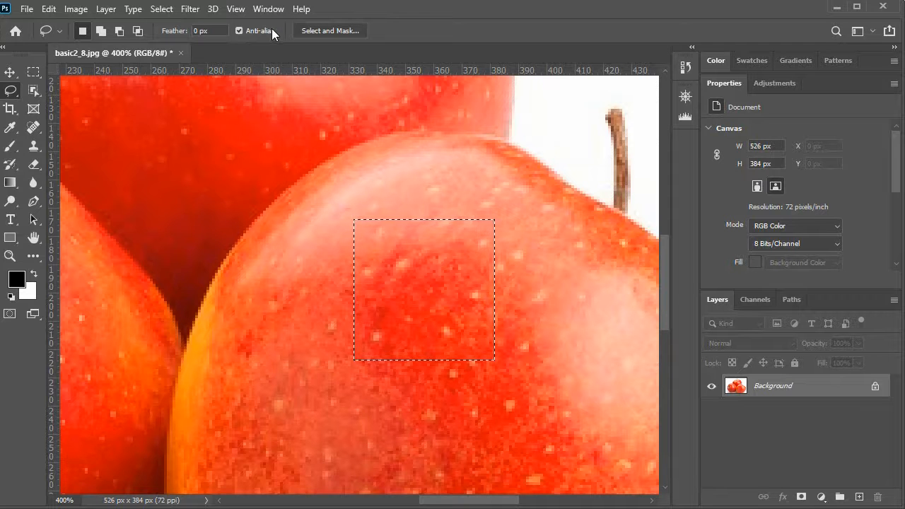
pyautogui.click(26, 94)
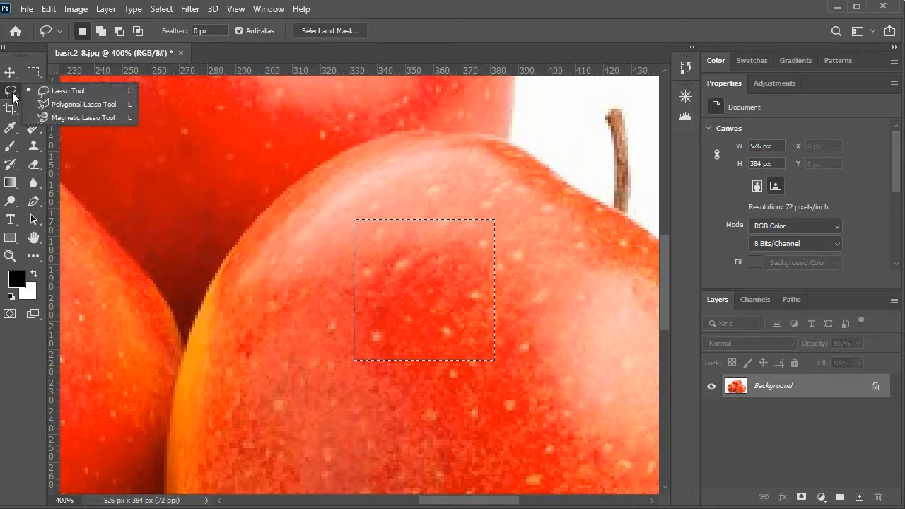
pyautogui.click(91, 106)
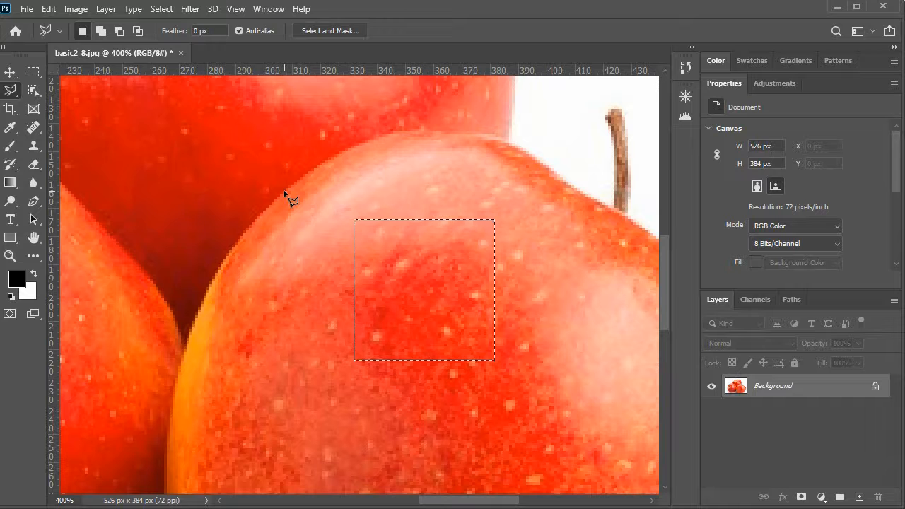
pyautogui.hotkey('ctrl', 'd')
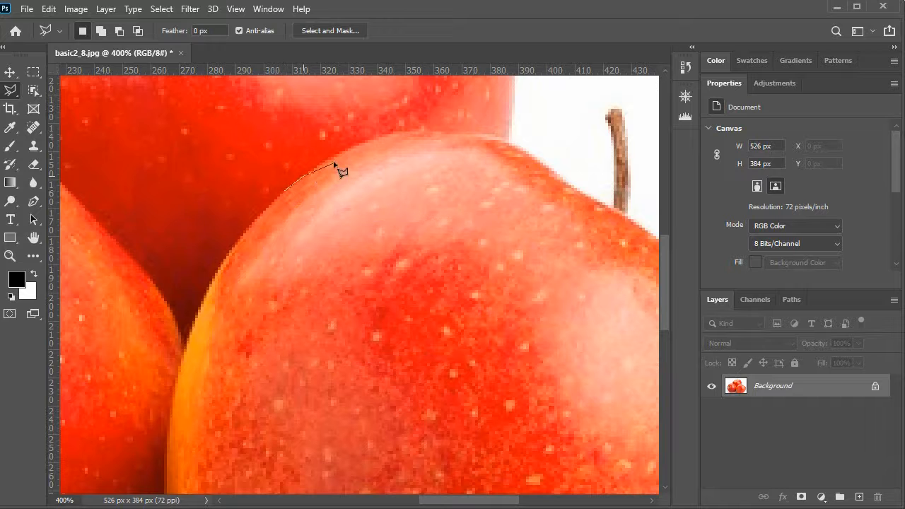
pyautogui.click(340, 154)
pyautogui.click(364, 141)
pyautogui.click(393, 132)
pyautogui.click(422, 130)
pyautogui.click(453, 132)
pyautogui.click(490, 135)
pyautogui.click(507, 139)
pyautogui.click(523, 147)
pyautogui.click(553, 174)
pyautogui.click(576, 188)
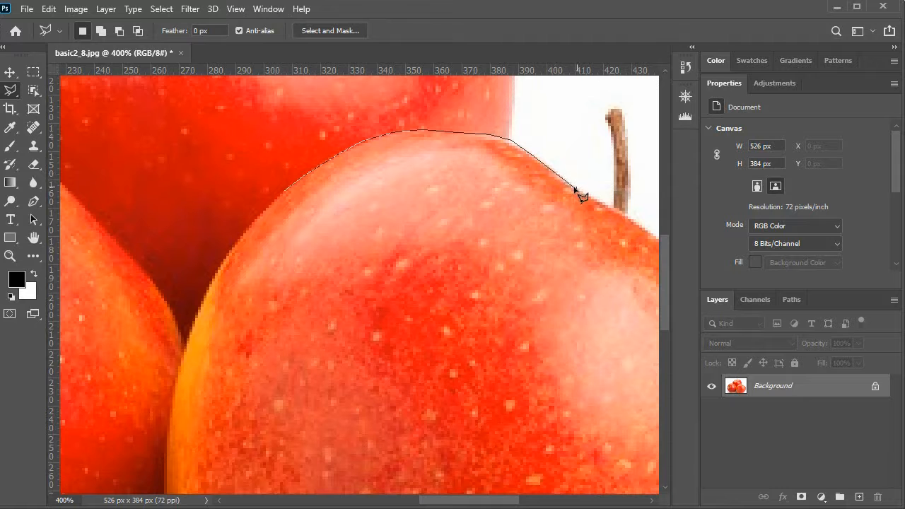
pyautogui.click(287, 192)
# - Review the Magnetic Lasso's width and contrast options, select the front right apple's upper part along its edge with it, and deselect
pyautogui.rightClick(10, 92)
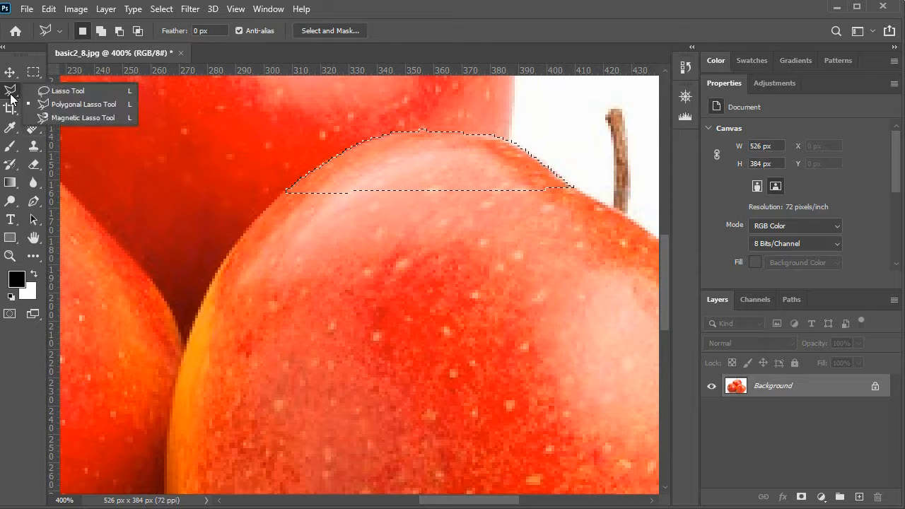
pyautogui.click(83, 118)
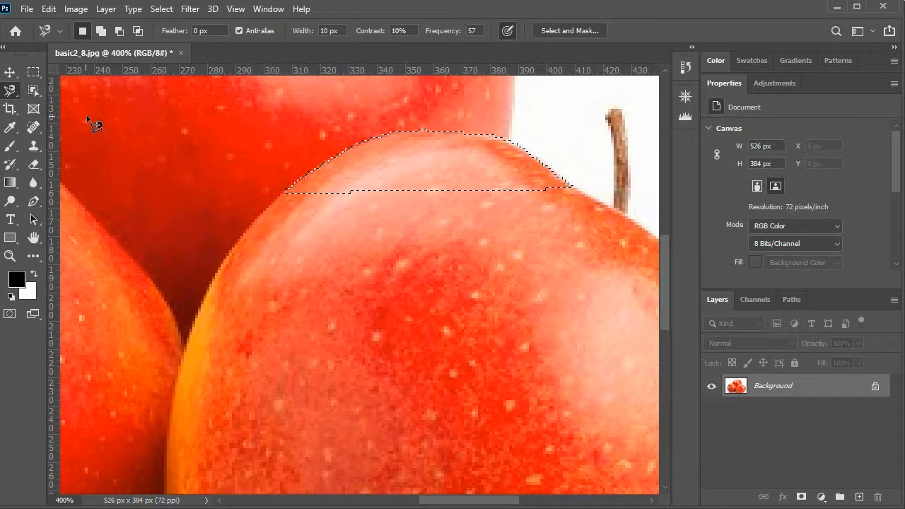
pyautogui.click(315, 31)
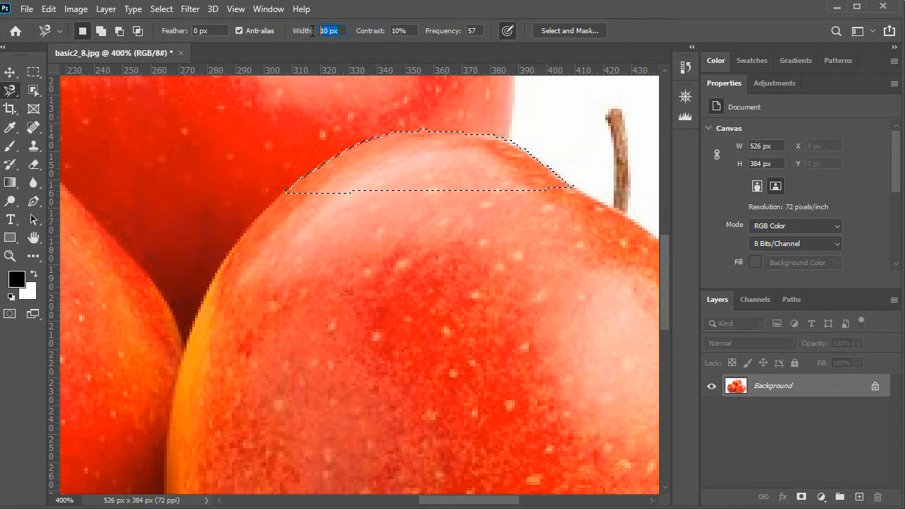
pyautogui.click(381, 31)
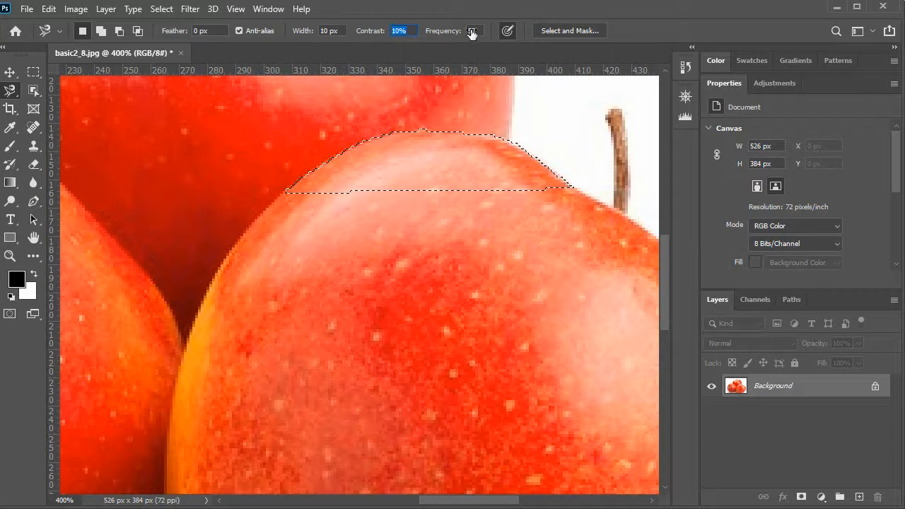
pyautogui.click(196, 313)
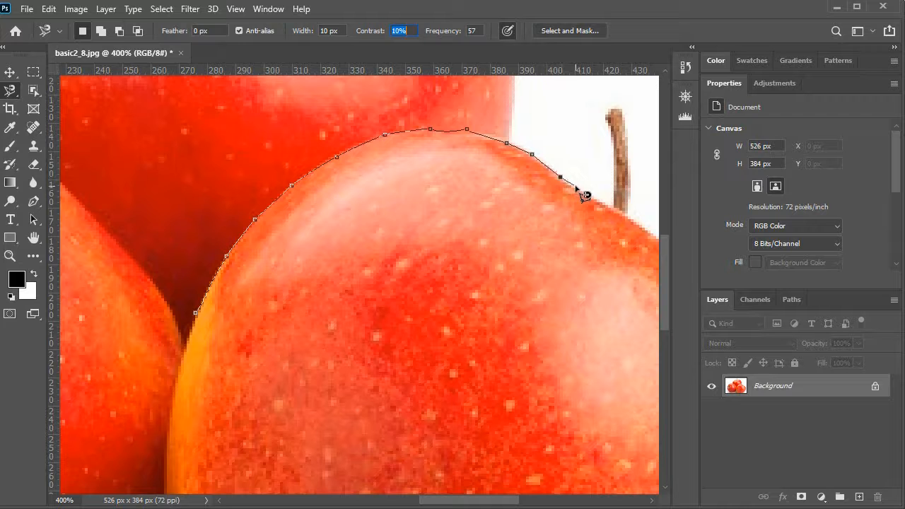
pyautogui.click(199, 312)
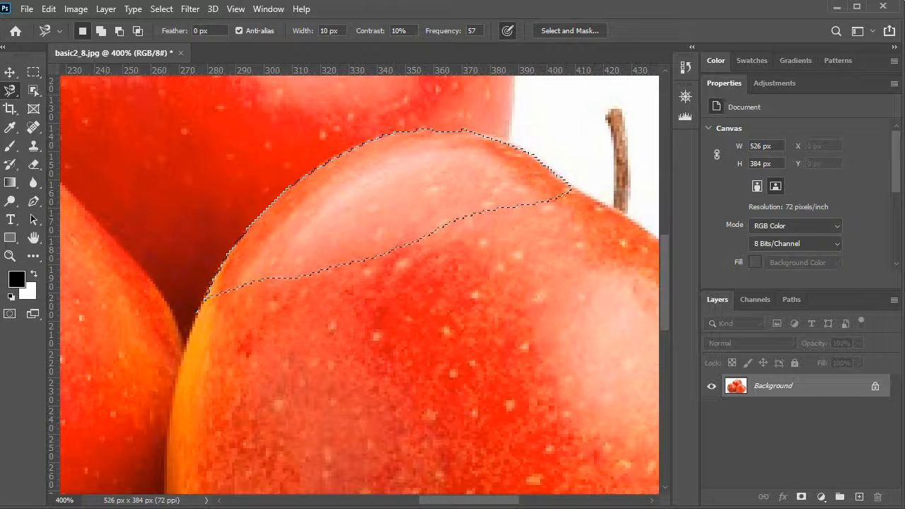
pyautogui.hotkey('ctrl', 'd')
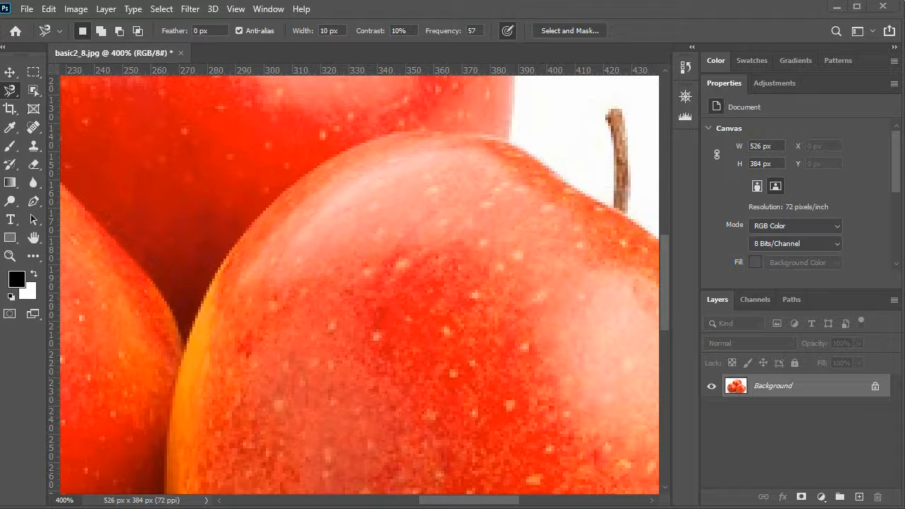